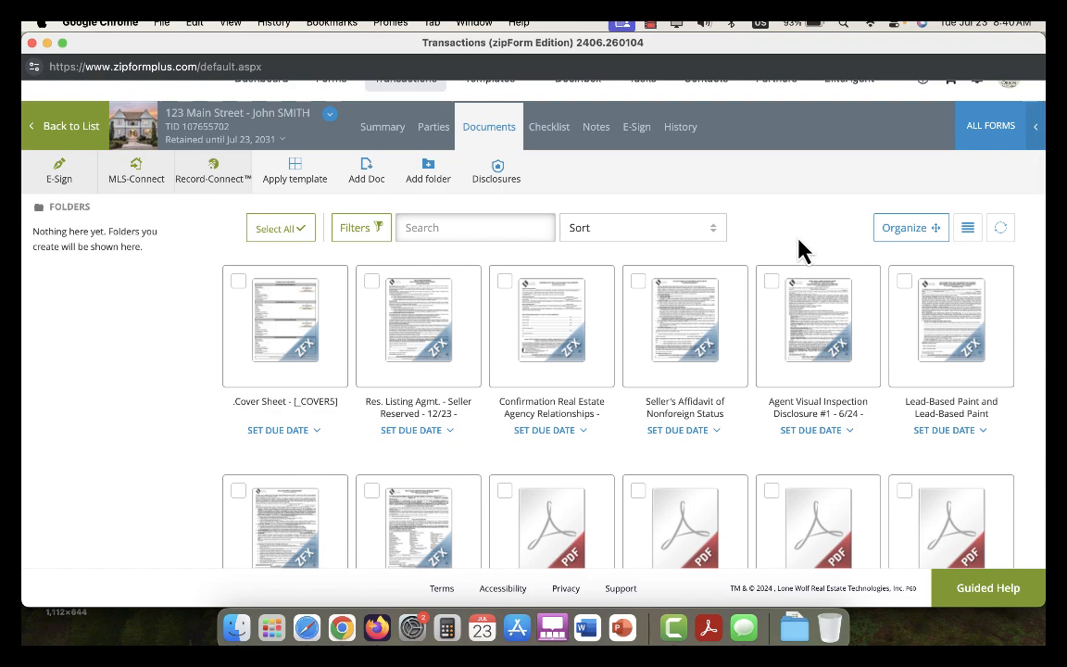
Select the agency confirmation, seller's affidavit, agent visual inspection, lead-based paint, Seller Property Questionnaire and Real Estate Transfer Disclosure Statement forms in the transaction's documents
scroll(802, 248, "down", 2)
scroll(800, 248, "up", 3)
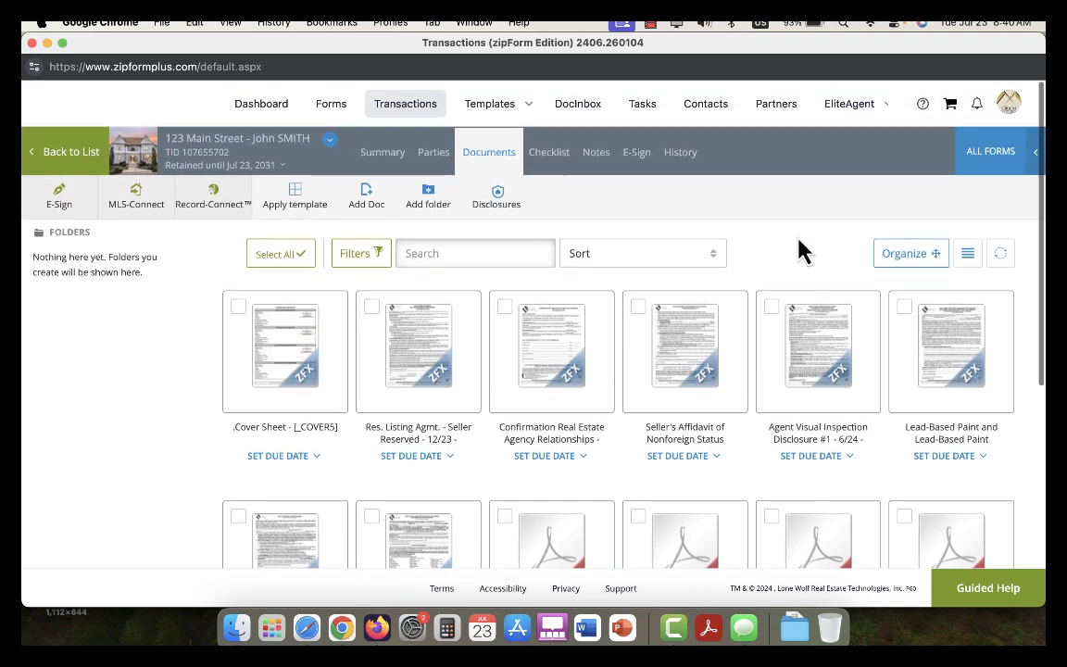
scroll(813, 252, "down", 1)
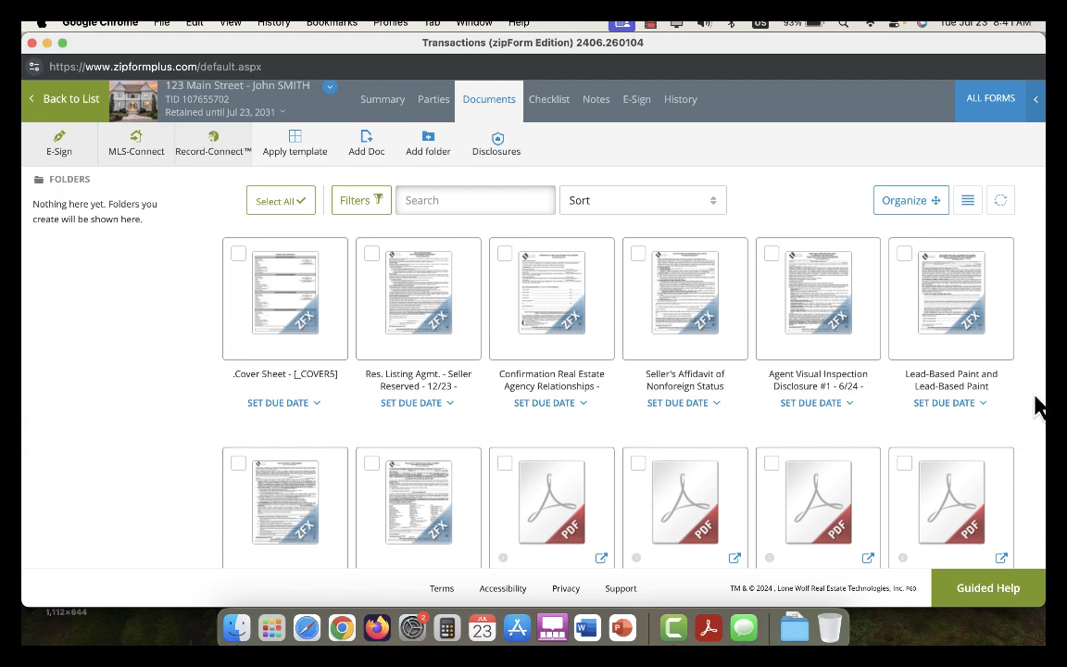
left_click(505, 256)
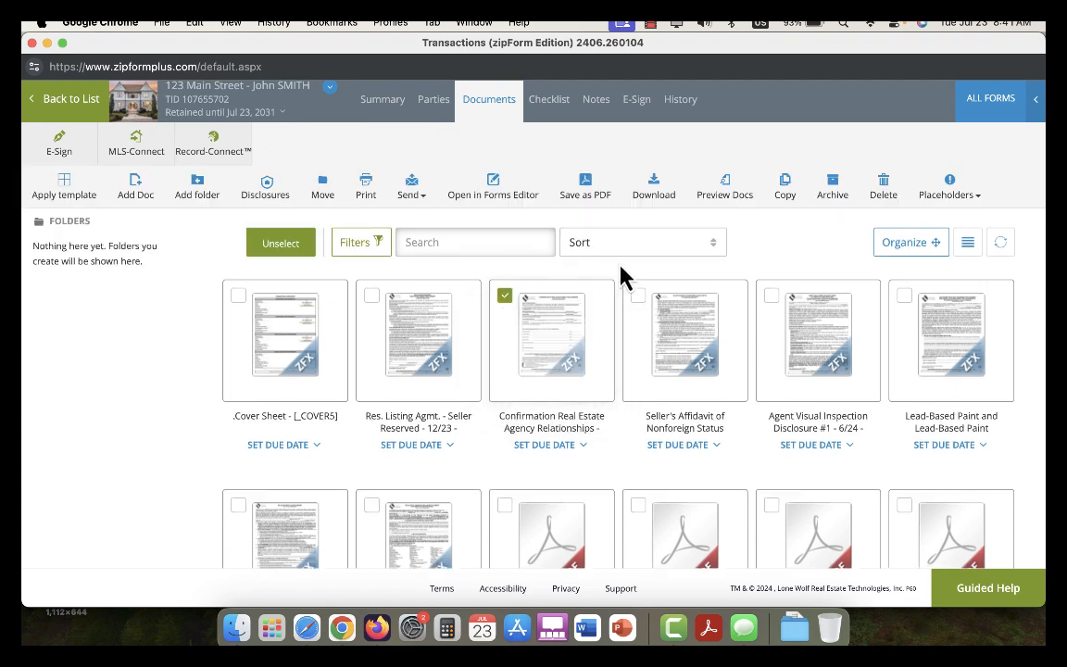
left_click(638, 296)
left_click(773, 297)
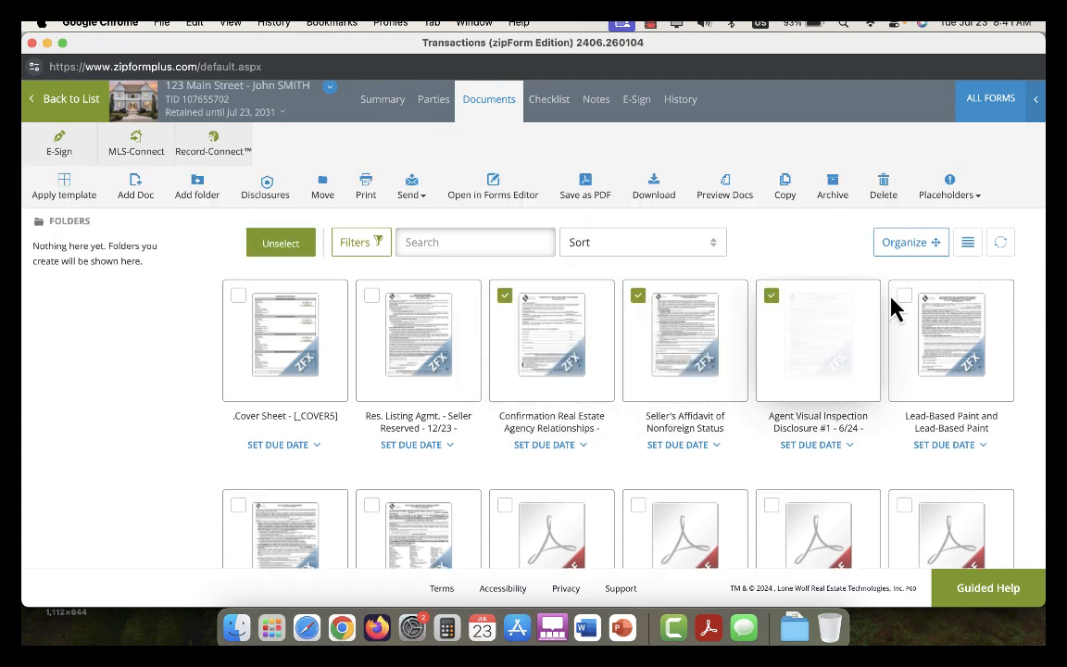
left_click(904, 296)
scroll(901, 346, "down", 3)
scroll(900, 345, "down", 2)
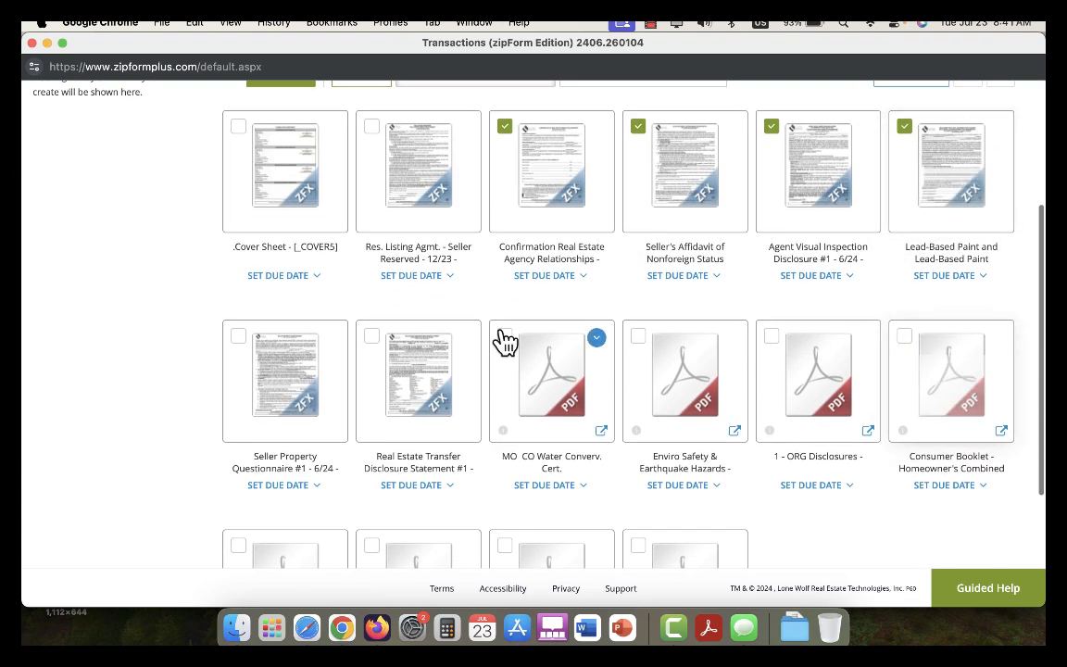
left_click(250, 356)
left_click(371, 337)
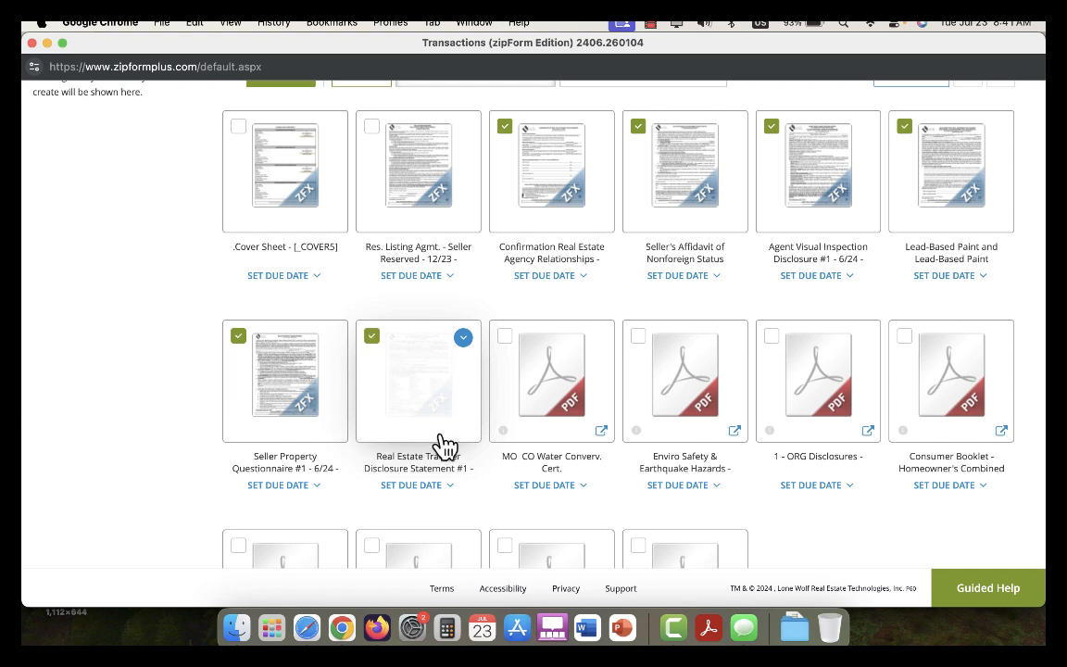
Create an e-signing for the selected forms, appending "- PACKET #1 - SELLER'S DISCLOSURES & REPORTS" to the signing name
scroll(424, 439, "up", 6)
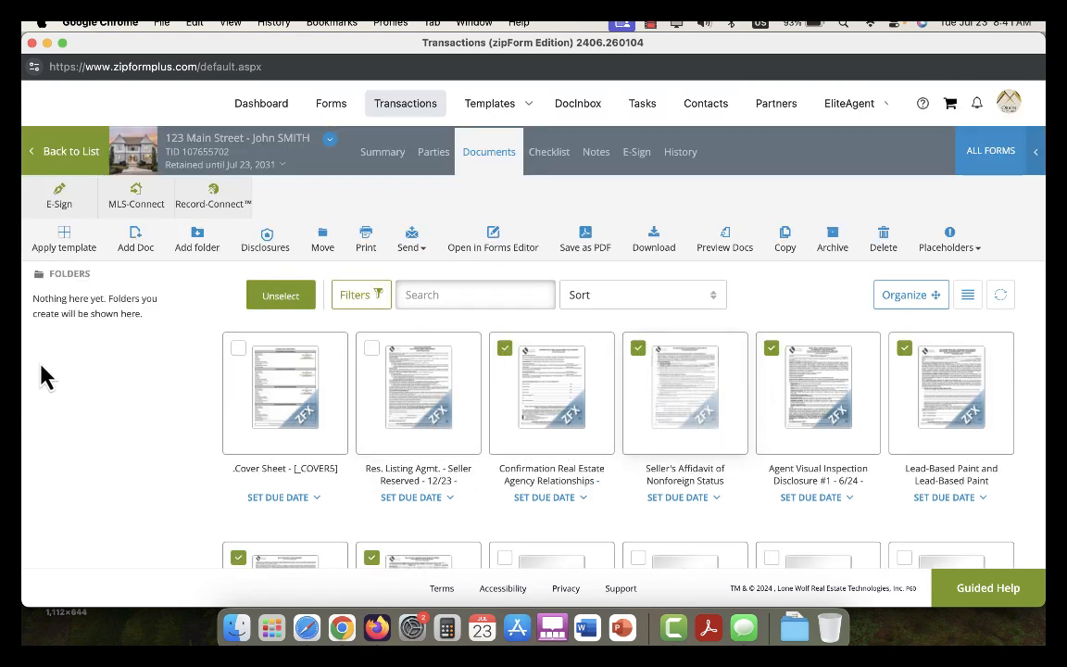
left_click(61, 196)
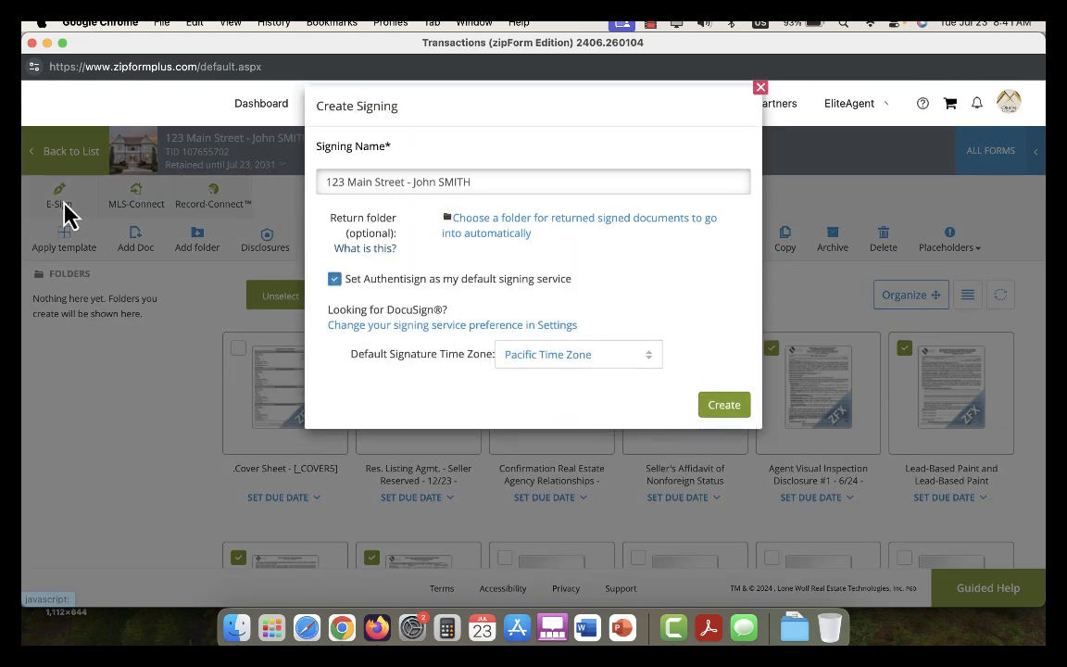
left_click(505, 199)
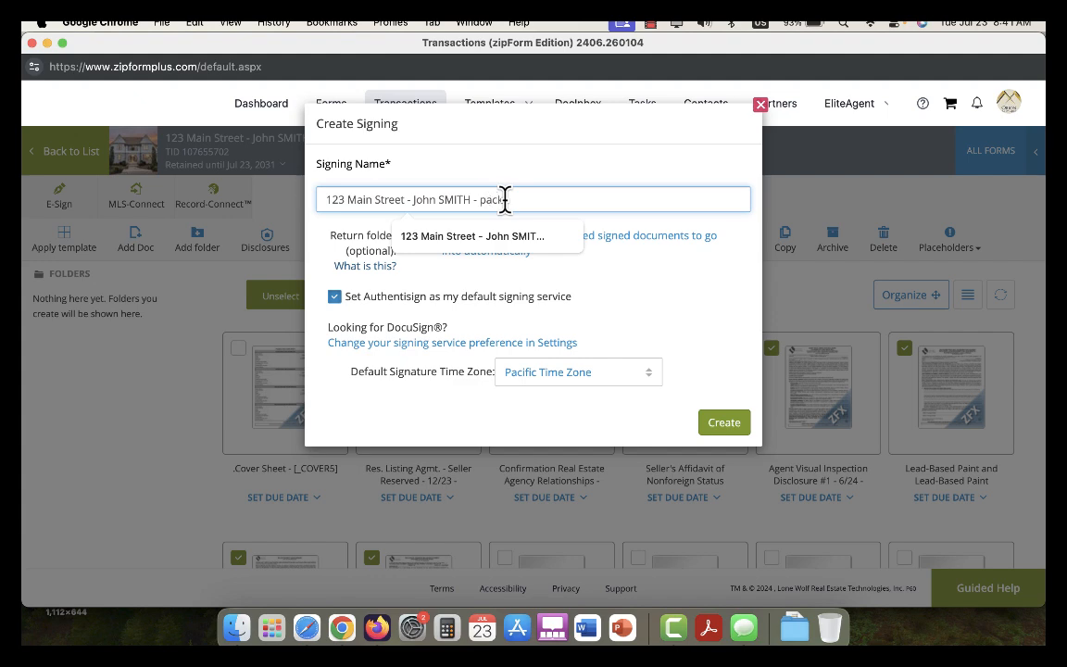
type("PACKET #1")
key("Caps_Lock")
type("- SEL")
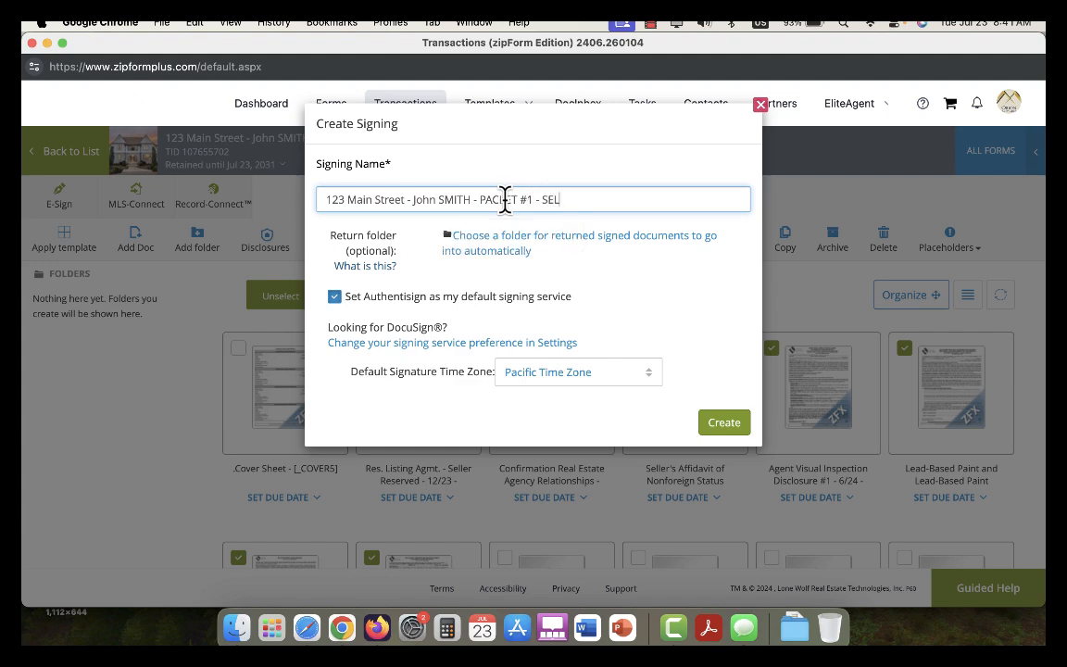
type("LER'S DISCLOSURES")
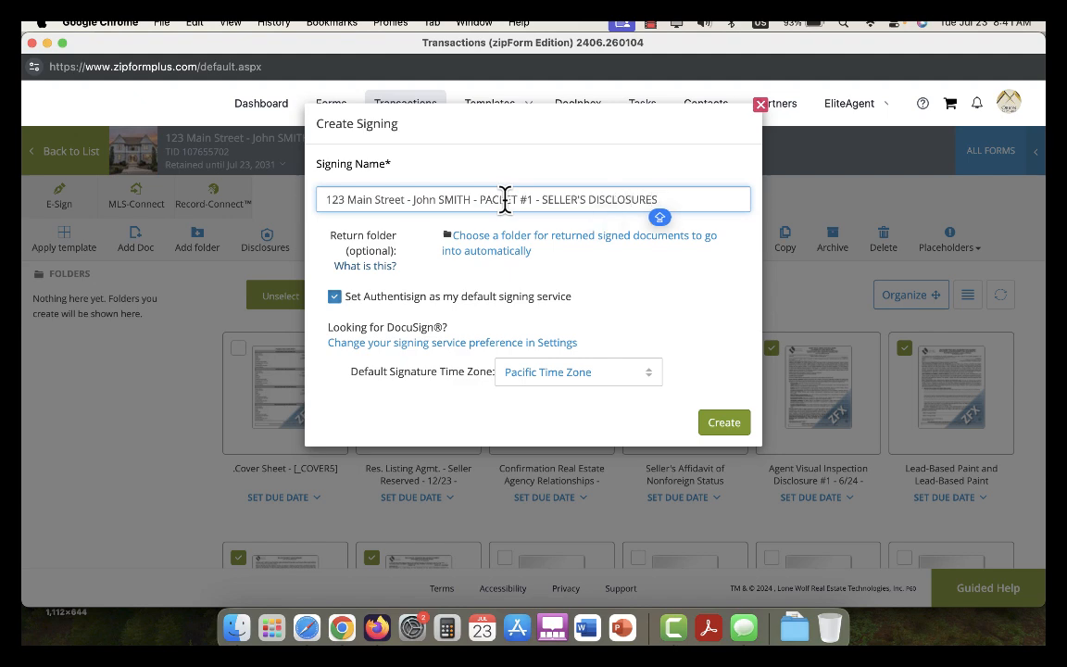
type(" & REPORTS")
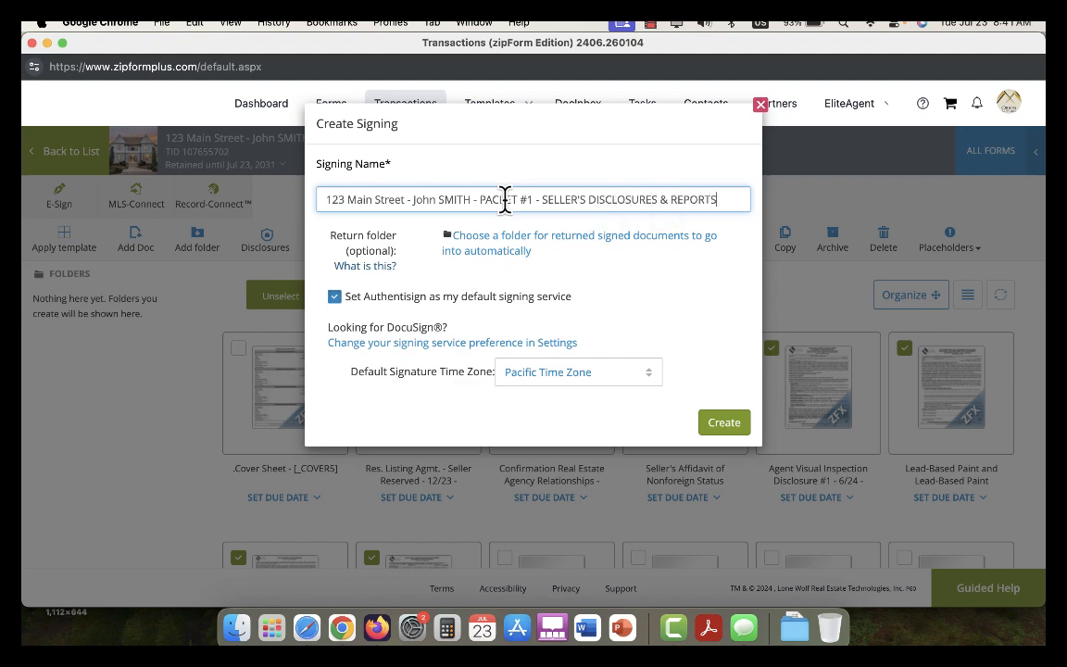
left_click(722, 424)
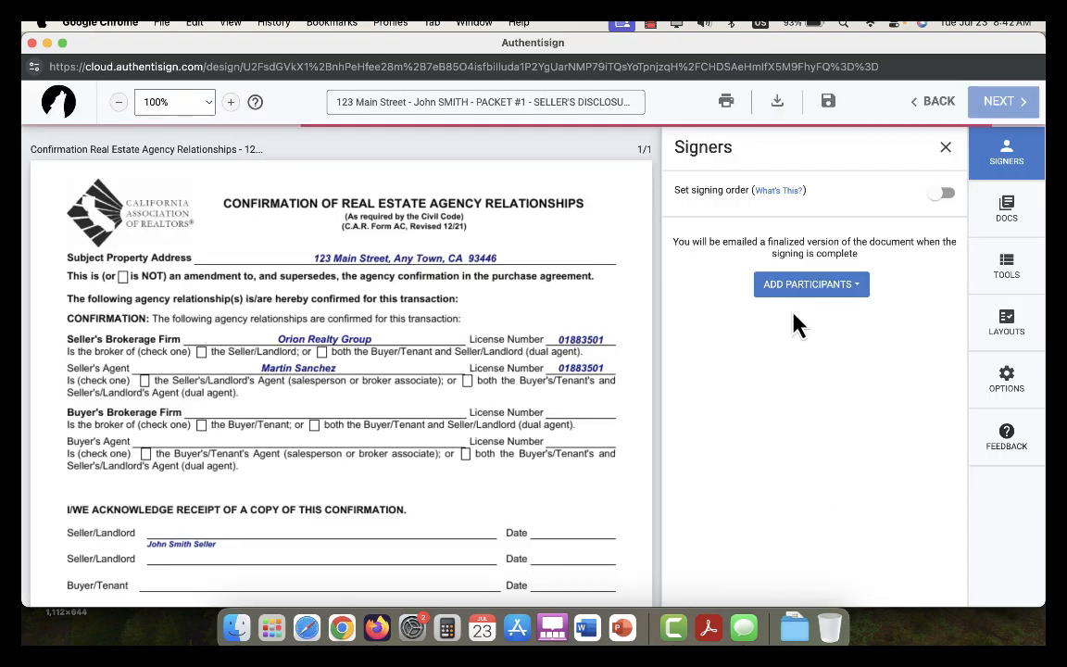
Add the seller and the listing agent from the transaction as remote signers of the packet
scroll(606, 343, "down", 5)
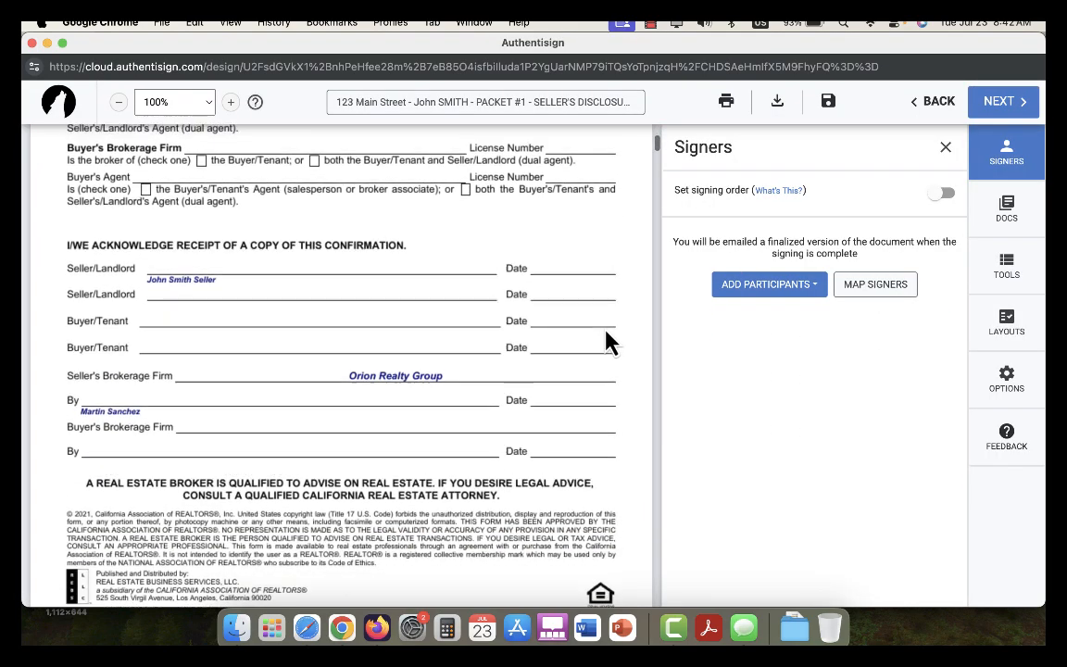
scroll(606, 342, "up", 4)
scroll(607, 342, "up", 2)
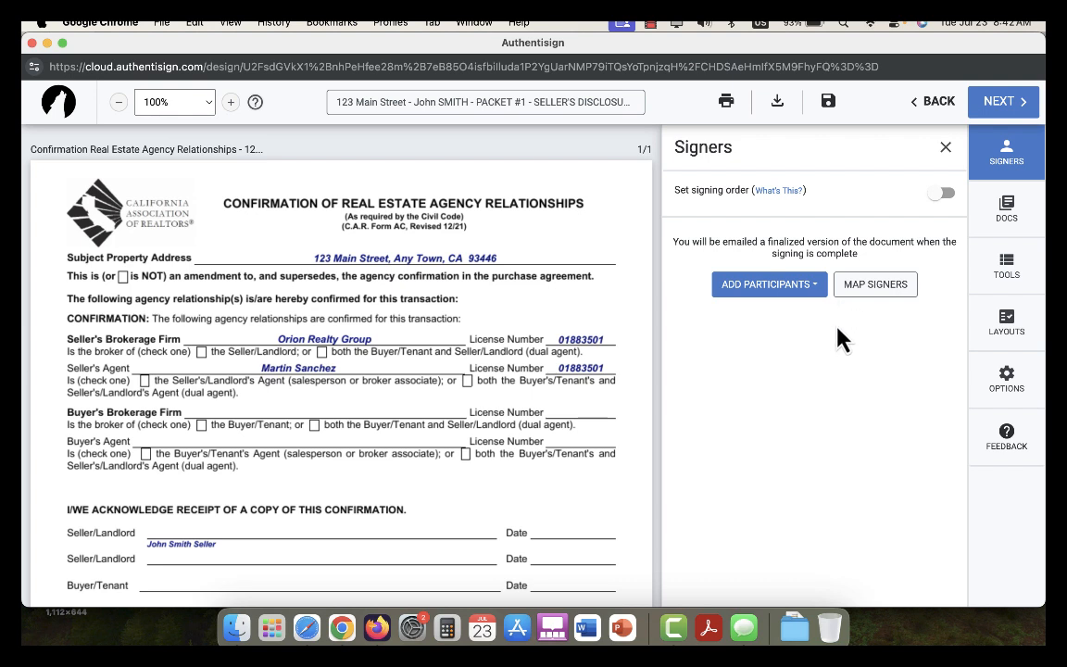
left_click(764, 284)
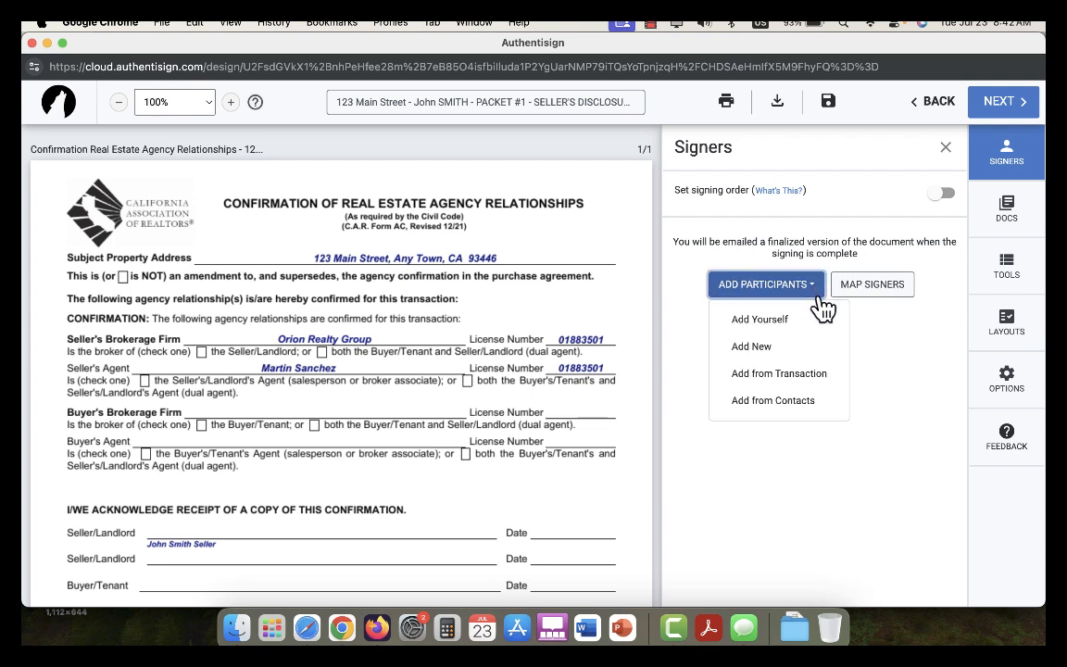
left_click(809, 374)
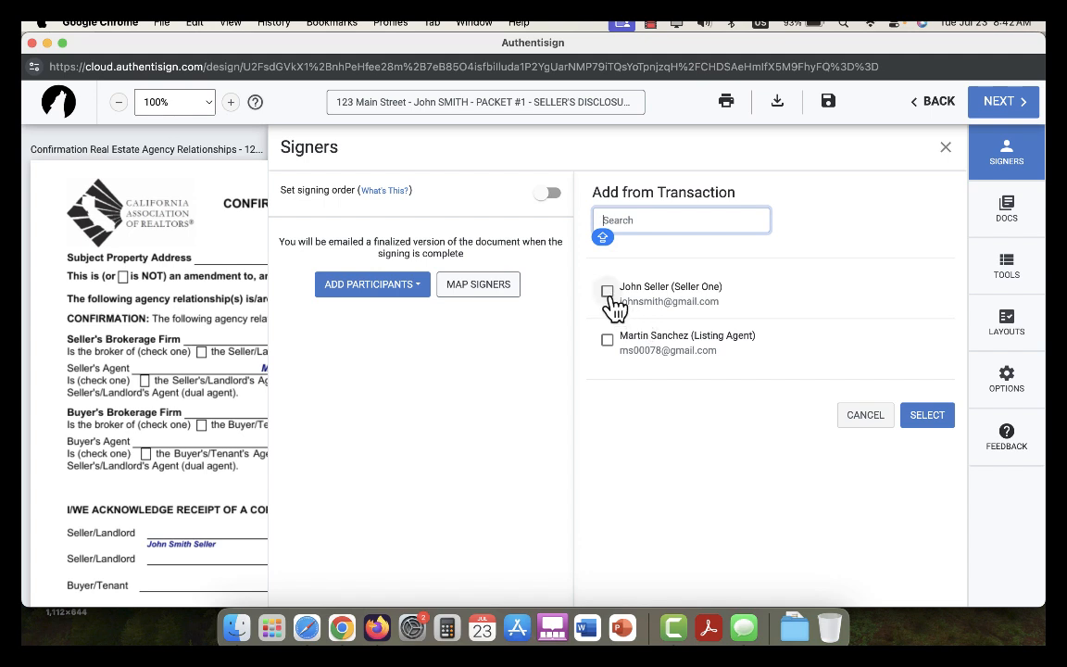
left_click(607, 292)
left_click(607, 340)
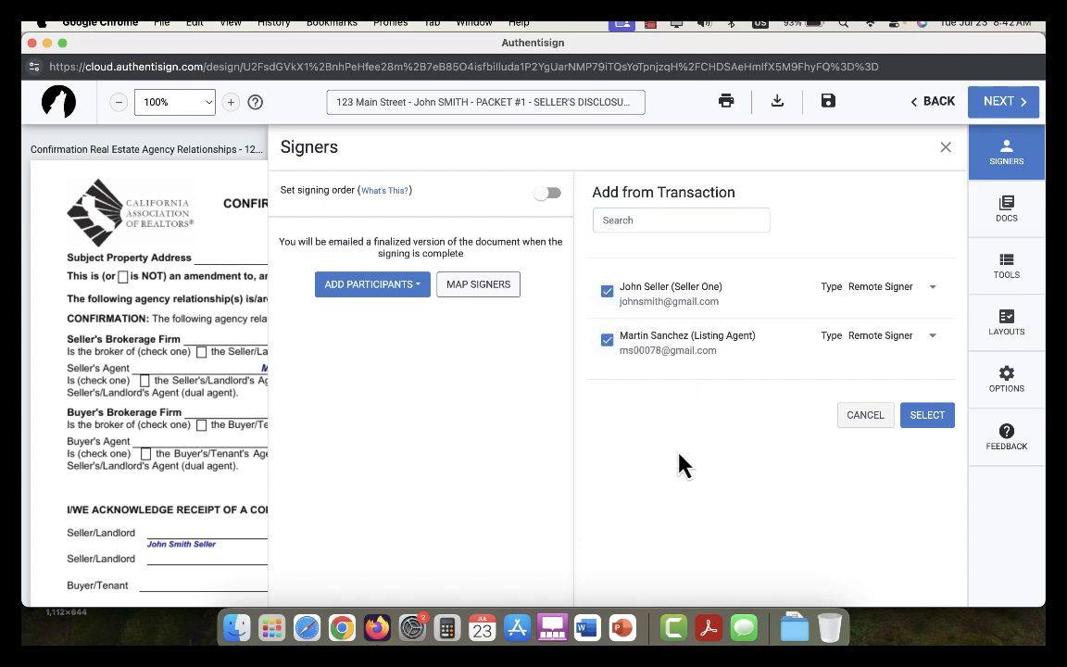
left_click(927, 419)
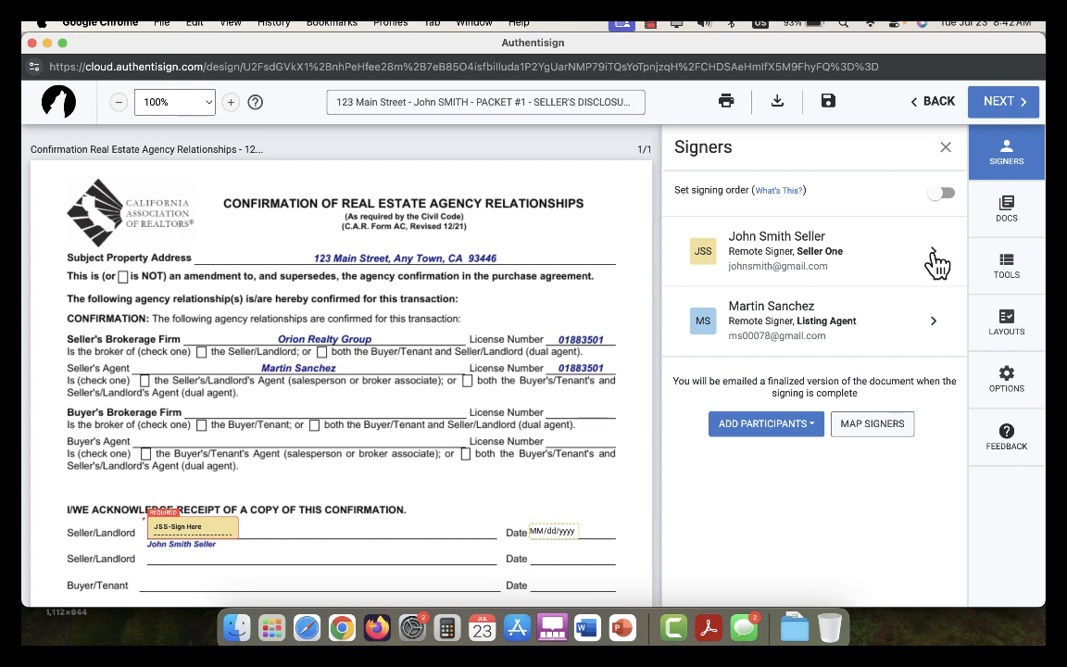
Turn on the signing order for the two signers and switch it off again
left_click(942, 198)
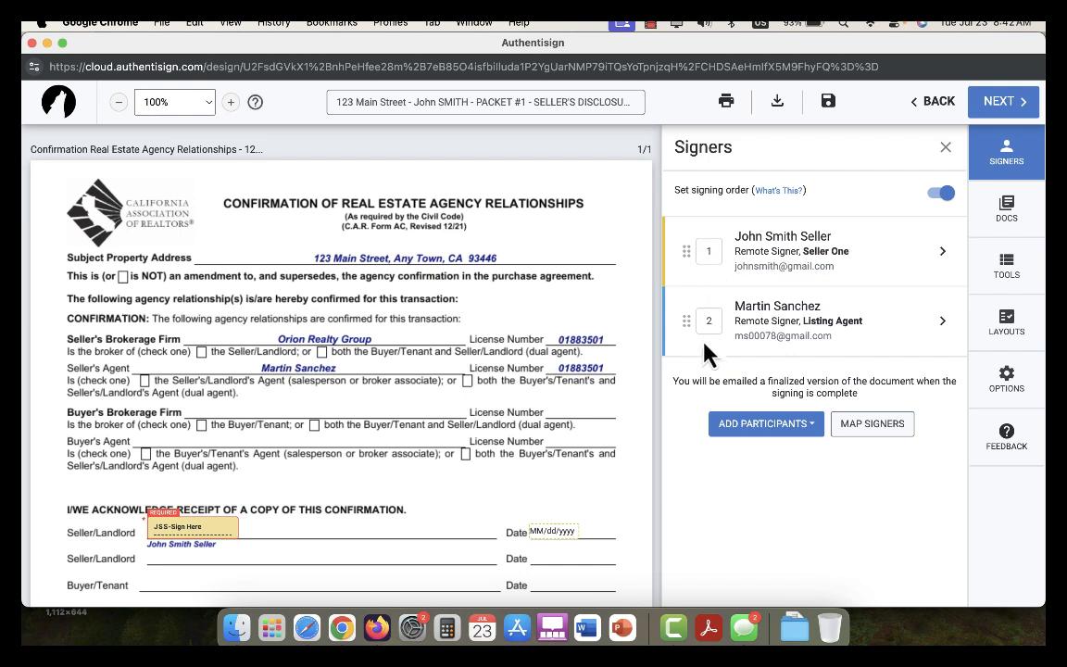
left_click(943, 196)
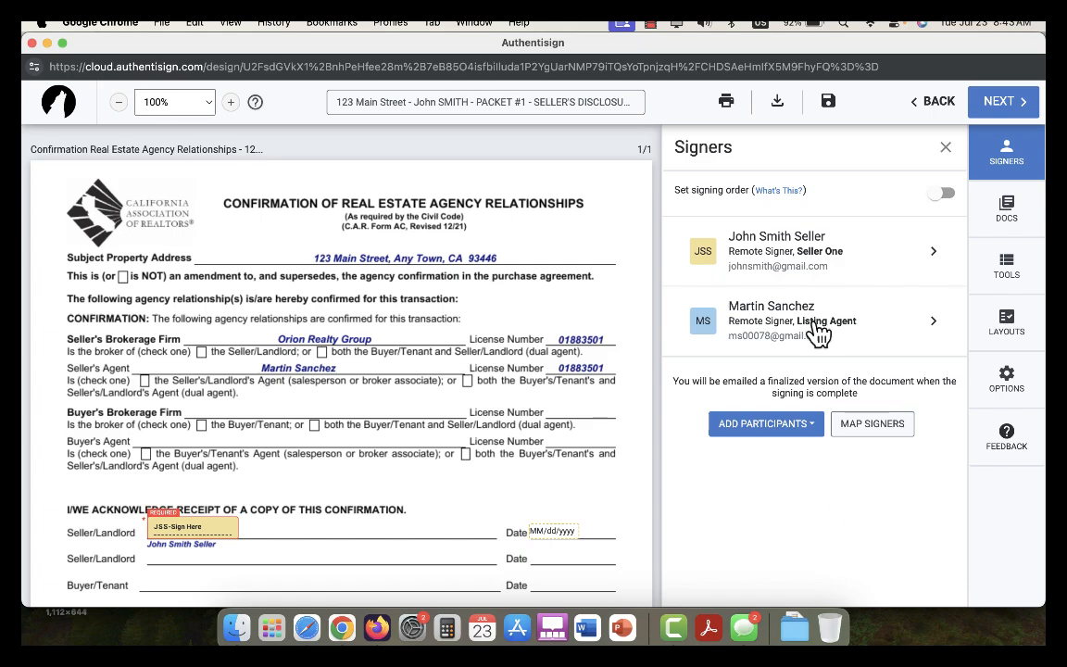
Review the signature, date, text and initials fields from the agency confirmation form through page 3 of the Agent Visual Inspection Disclosure
scroll(483, 471, "down", 3)
scroll(483, 472, "up", 3)
scroll(519, 402, "down", 5)
scroll(500, 409, "up", 4)
scroll(483, 413, "down", 1)
scroll(486, 415, "down", 2)
scroll(488, 410, "up", 4)
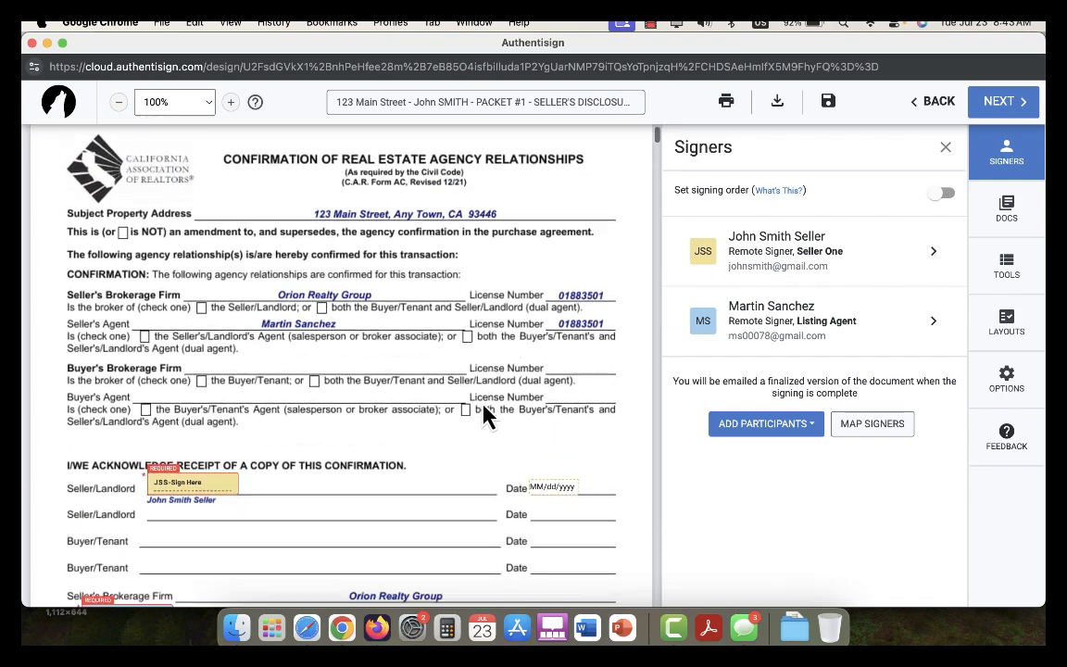
scroll(488, 412, "down", 4)
scroll(185, 389, "up", 1)
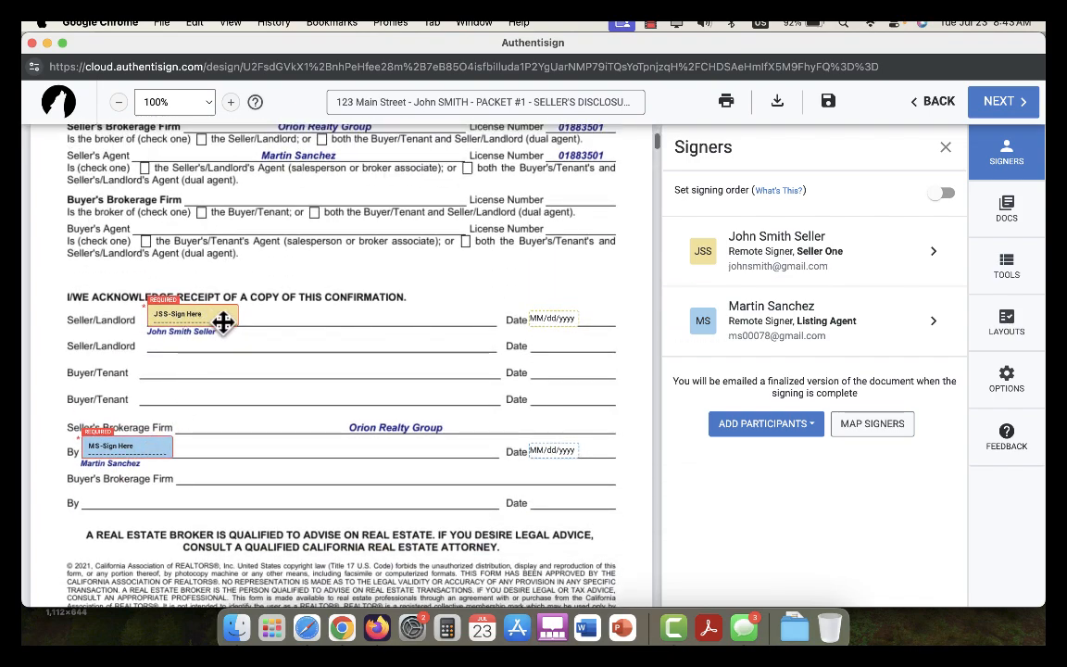
scroll(329, 389, "down", 2)
scroll(324, 415, "down", 7)
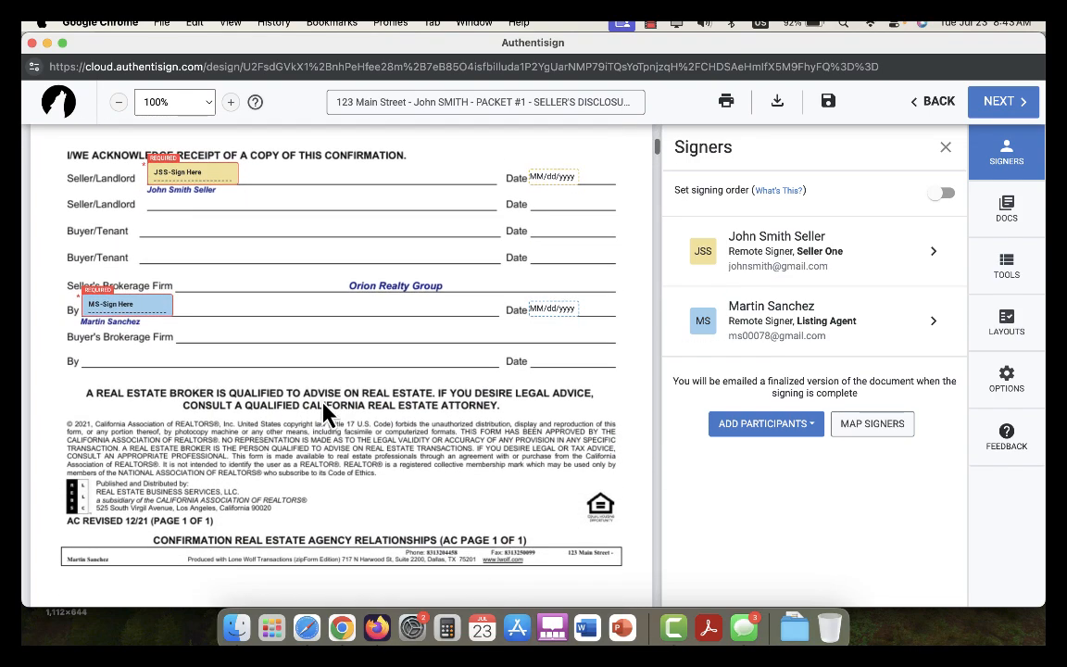
scroll(380, 414, "down", 10)
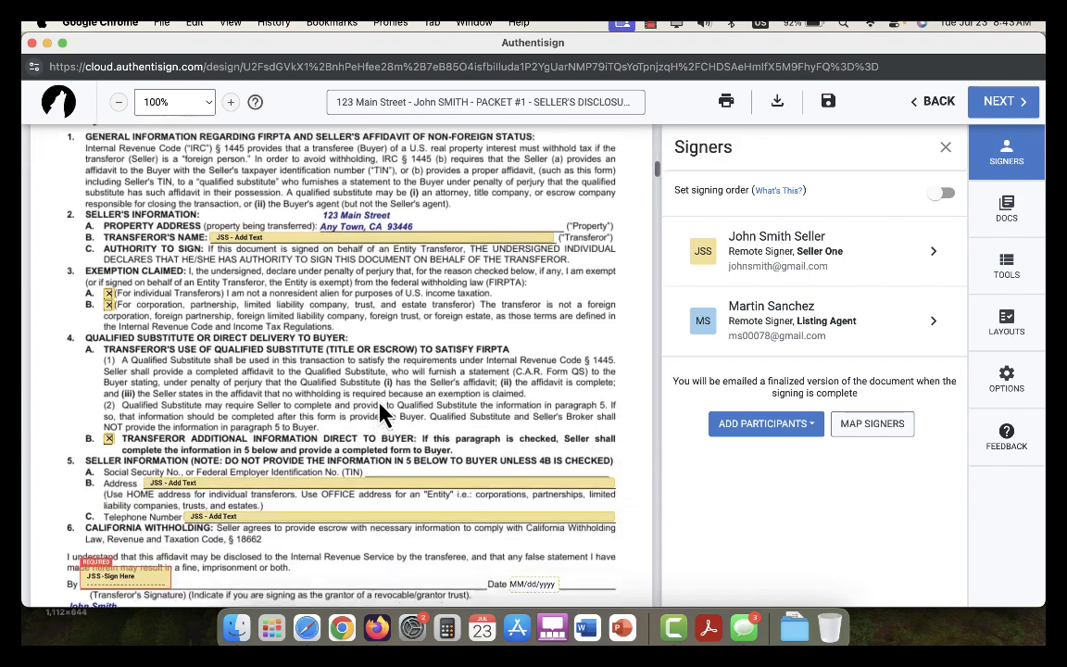
scroll(491, 407, "down", 1)
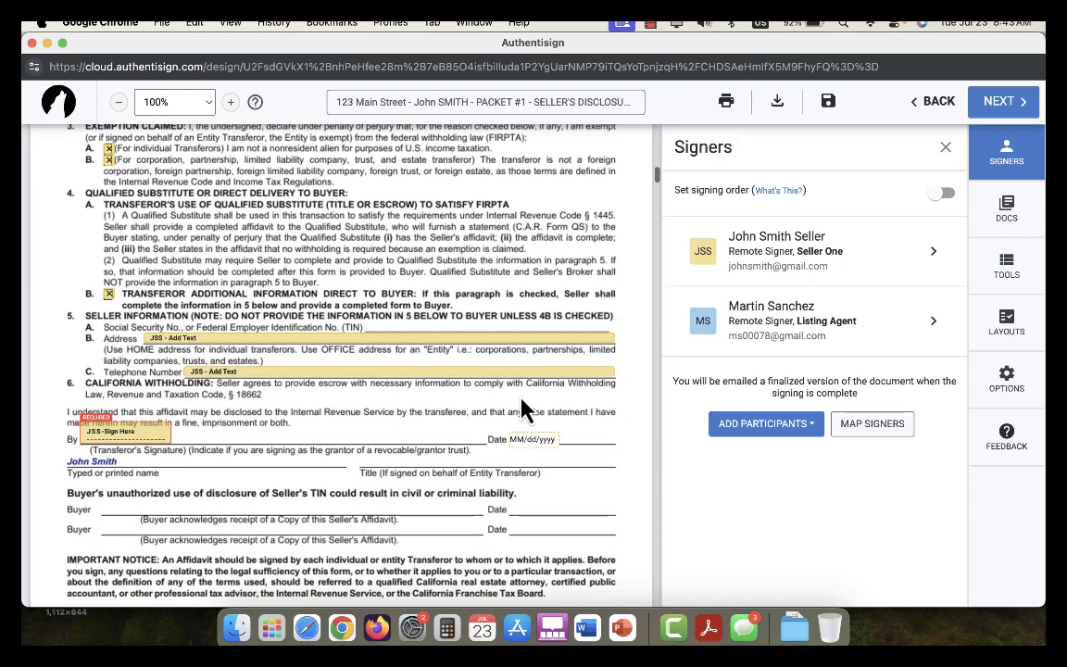
scroll(521, 411, "down", 13)
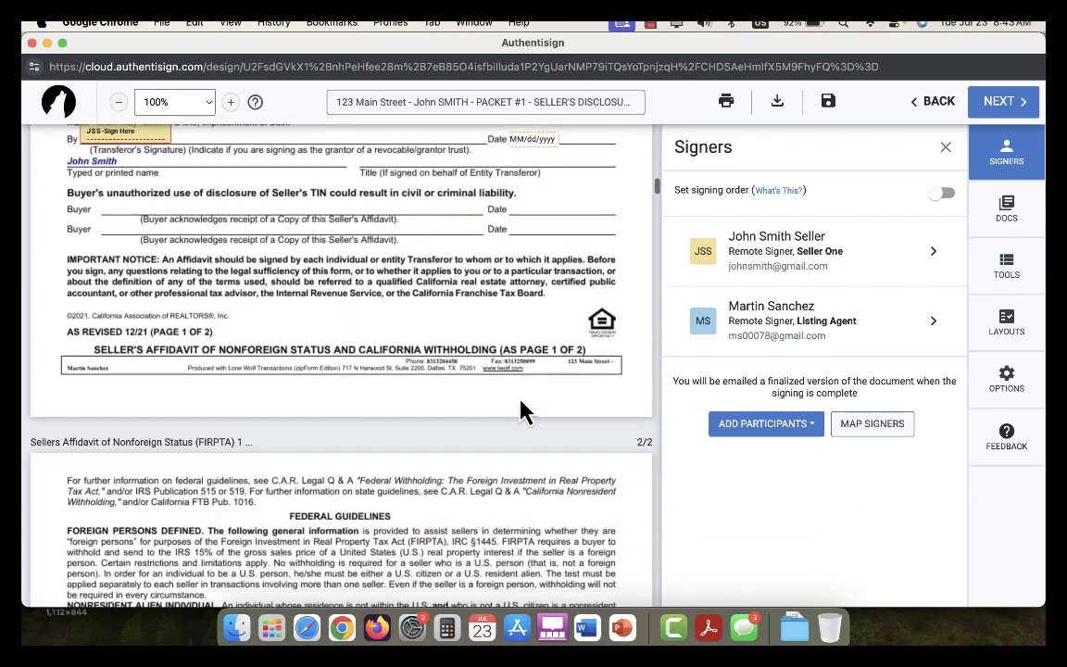
scroll(521, 410, "down", 20)
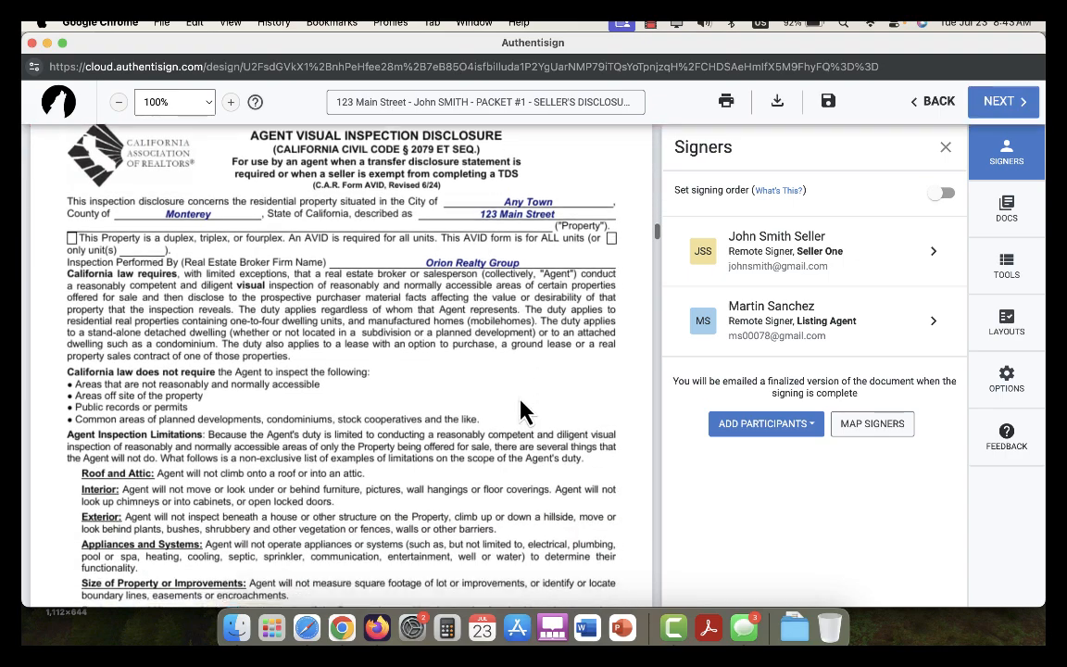
scroll(521, 411, "down", 20)
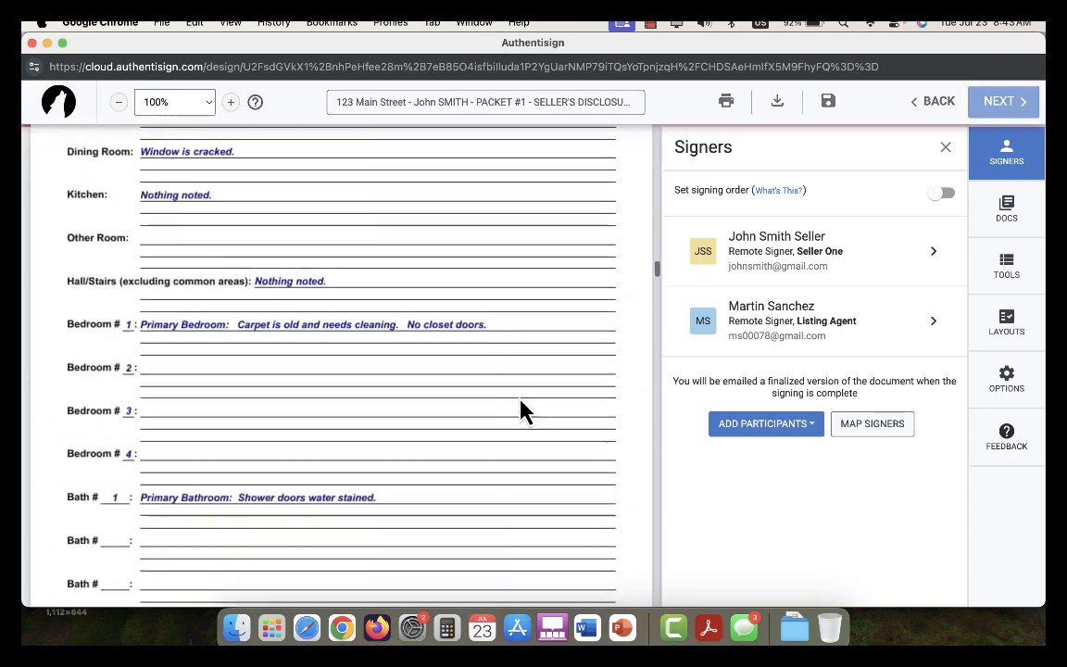
scroll(521, 410, "down", 9)
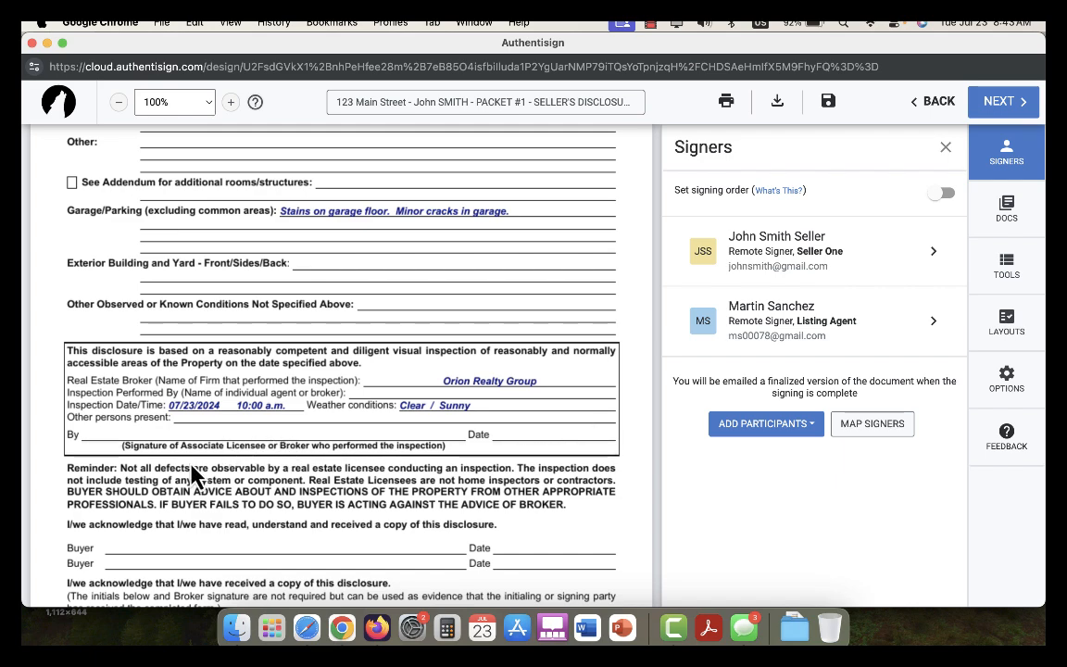
scroll(447, 498, "up", 5)
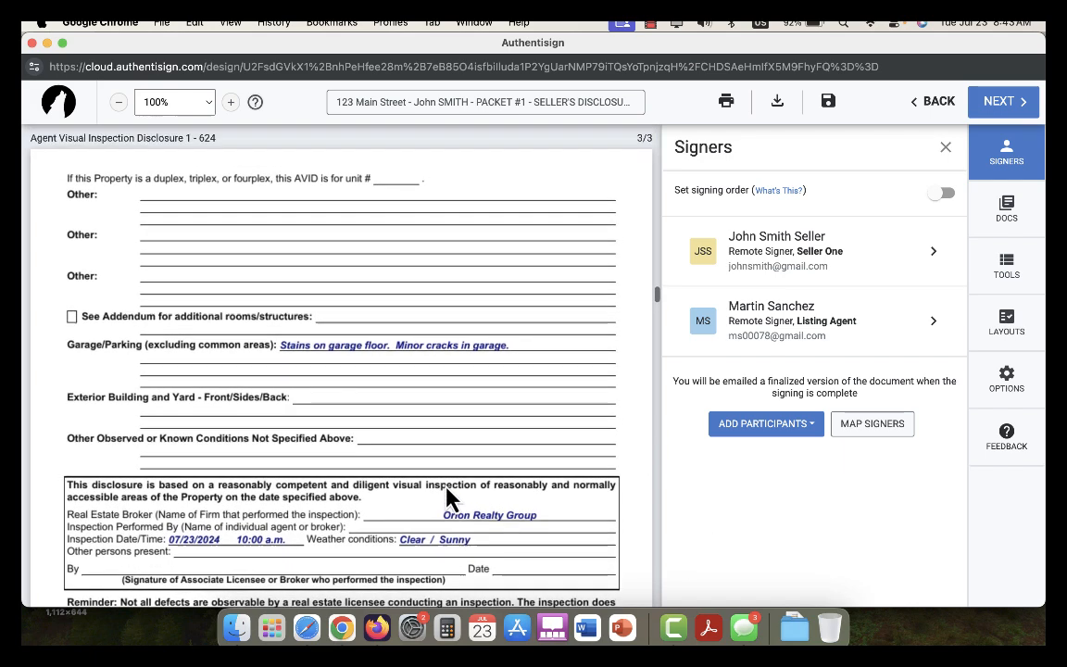
scroll(485, 410, "down", 6)
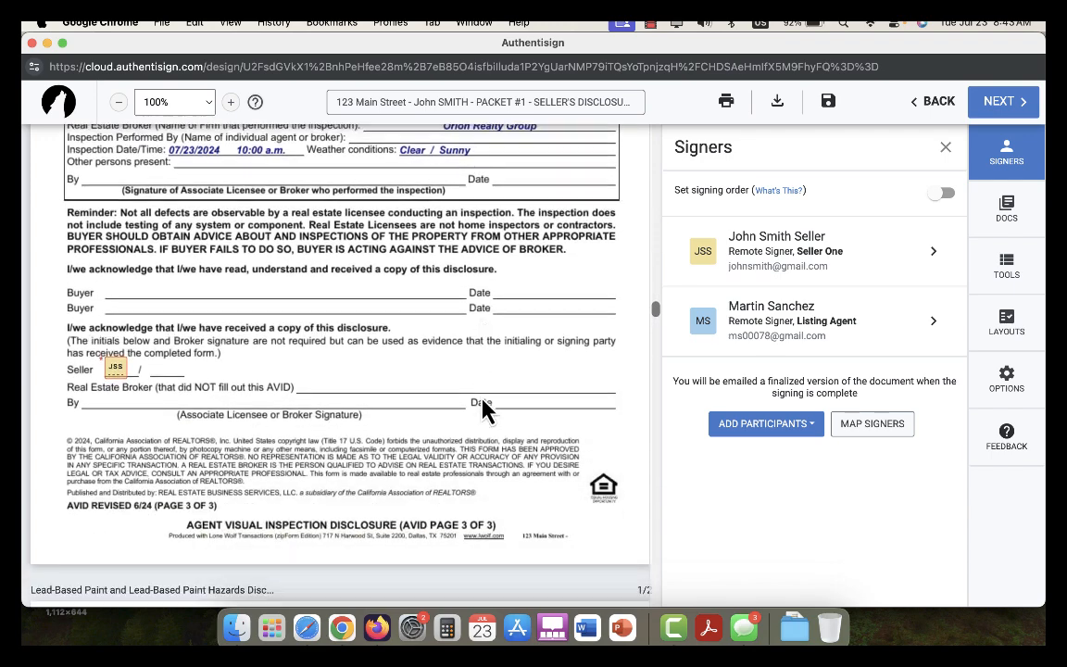
scroll(485, 410, "up", 1)
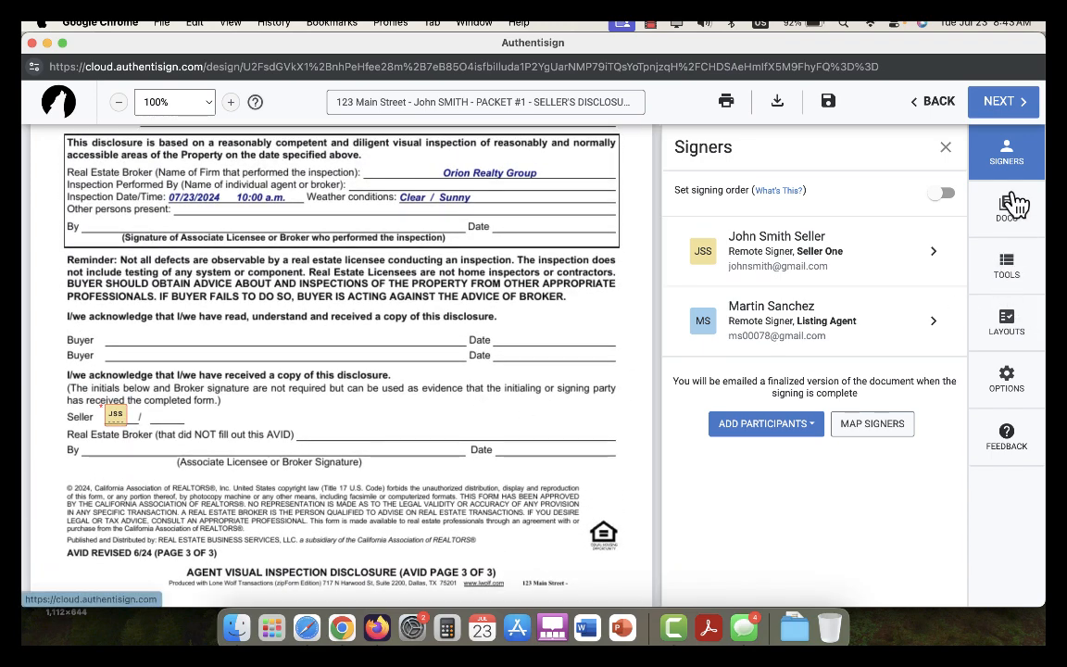
Place a listing agent signature field on the inspecting licensee's line of AVID page 3 and move its date to the Date line
left_click(1022, 288)
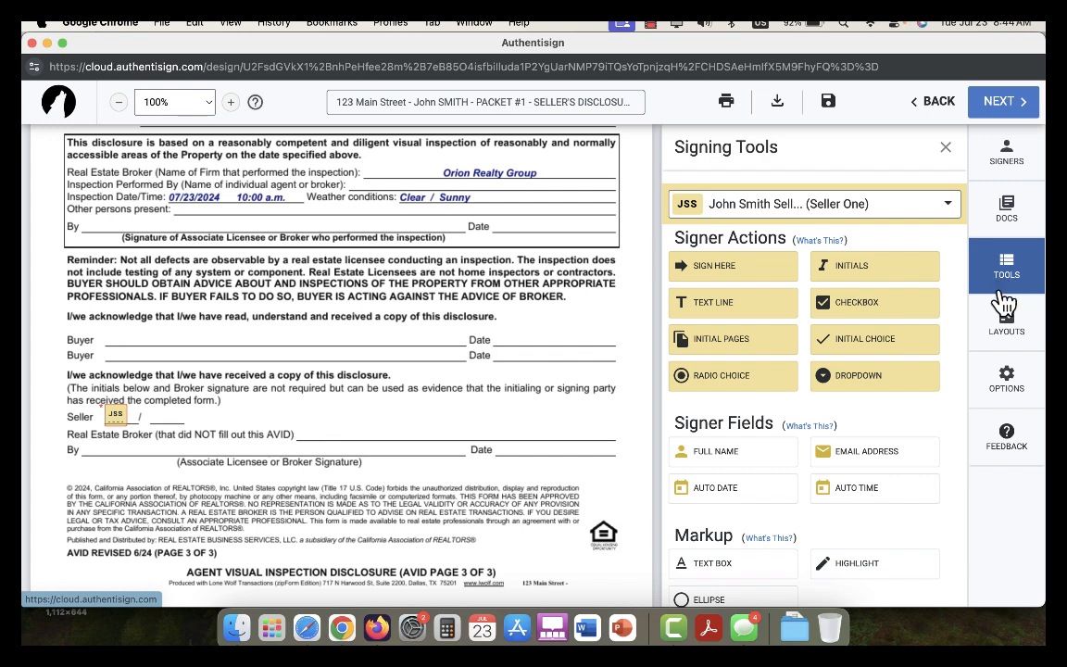
scroll(824, 381, "down", 1)
scroll(838, 400, "up", 1)
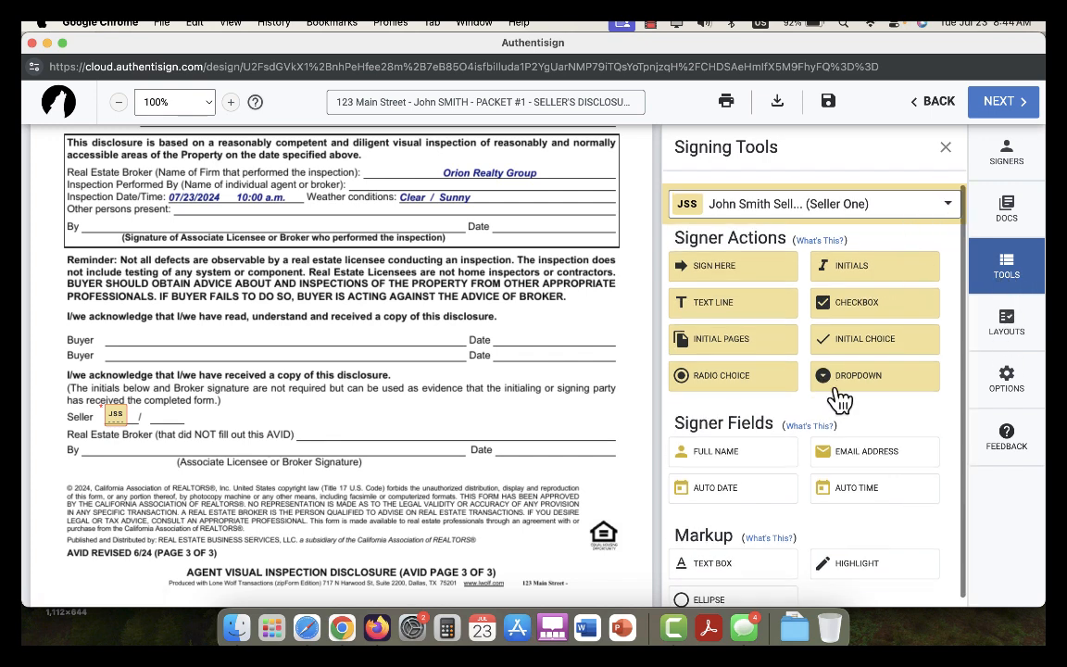
scroll(320, 372, "up", 2)
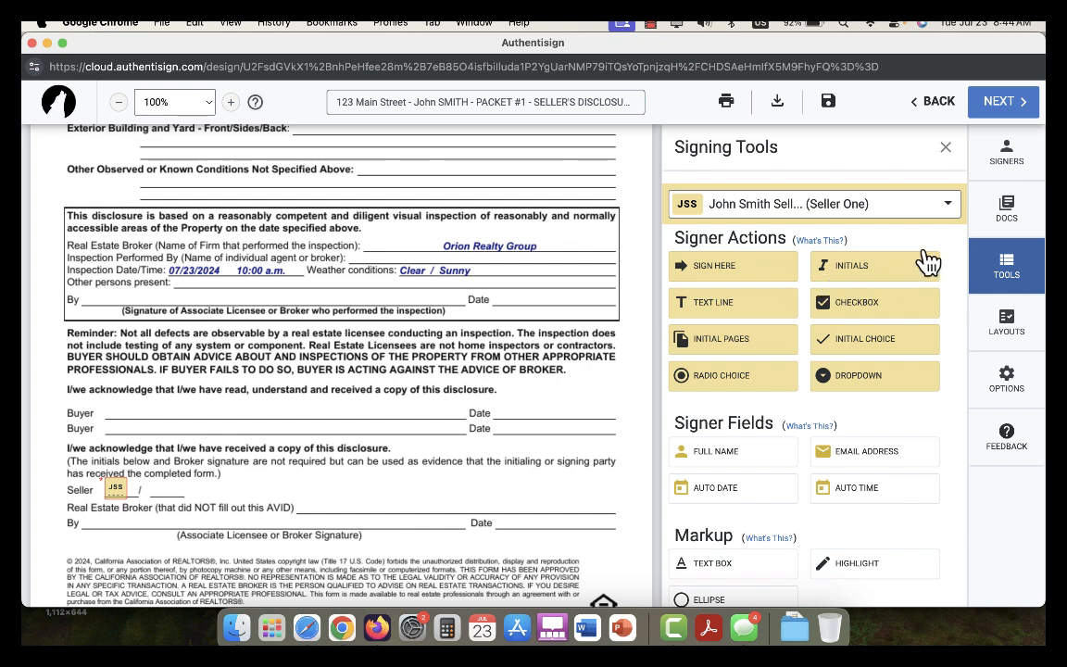
left_click(947, 207)
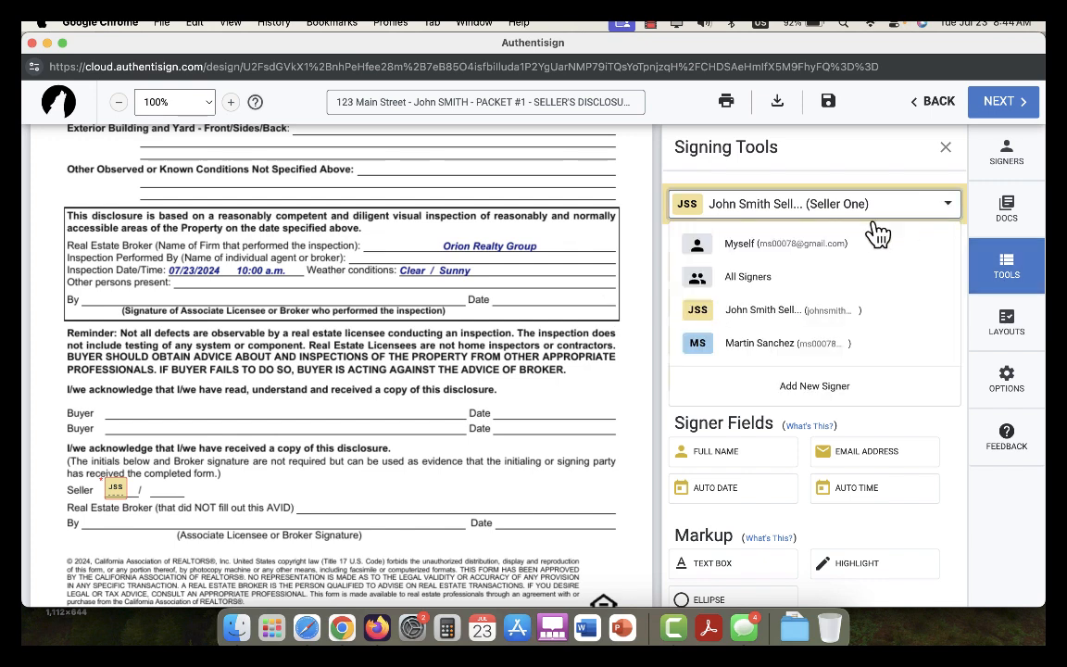
left_click(795, 348)
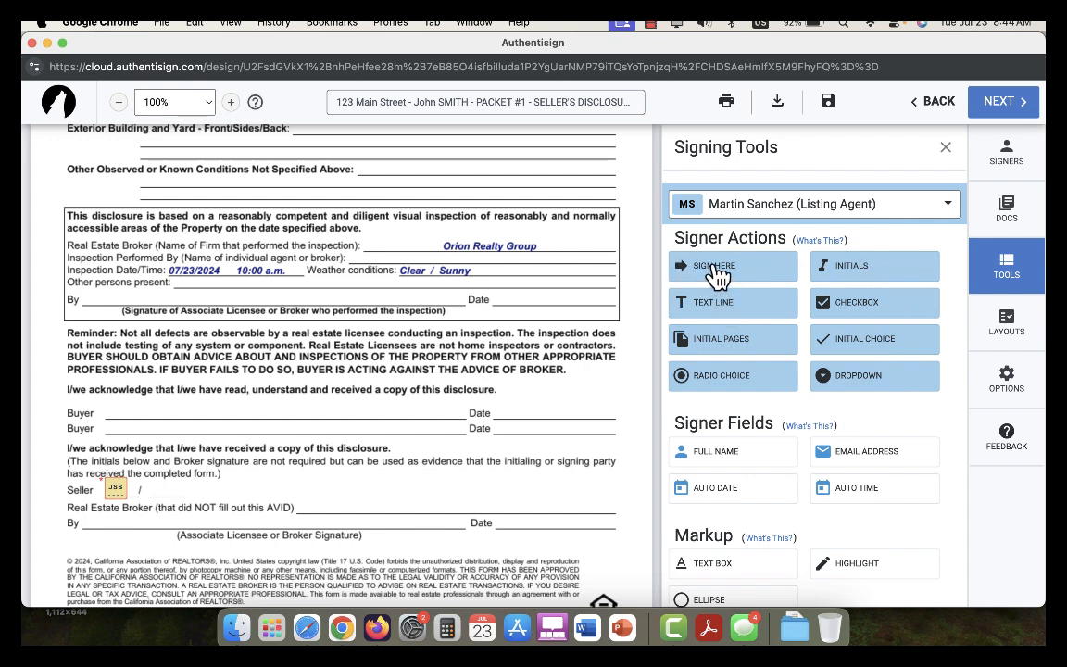
left_click_drag(713, 268, 86, 289)
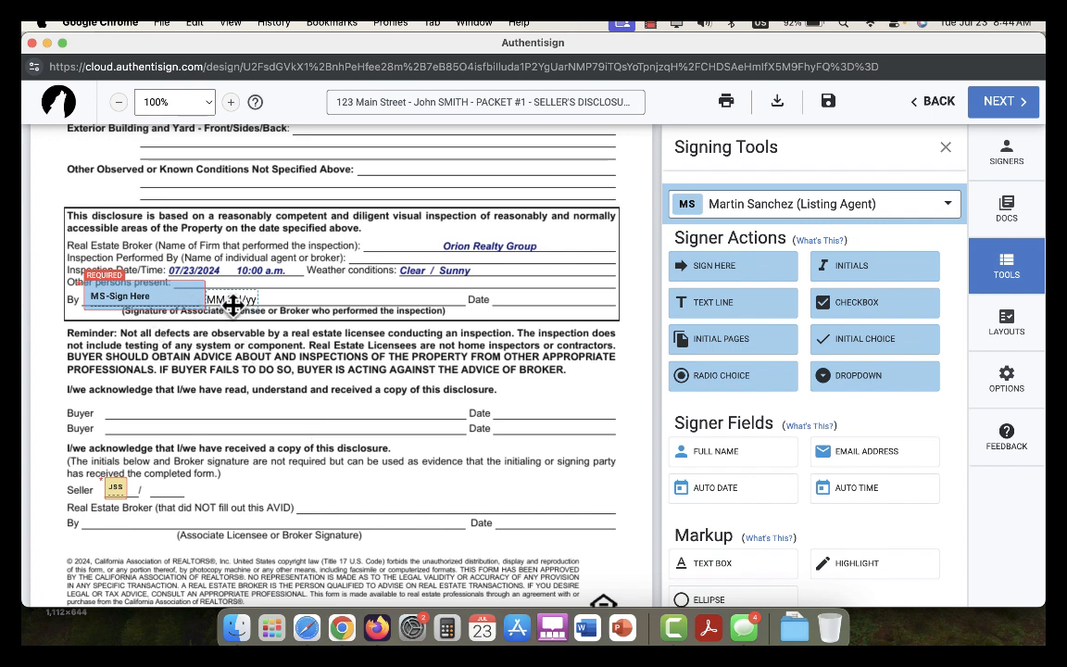
mouse_move(233, 303)
left_mouse_down()
mouse_move(220, 298)
mouse_move(546, 295)
left_mouse_up()
scroll(495, 405, "down", 1)
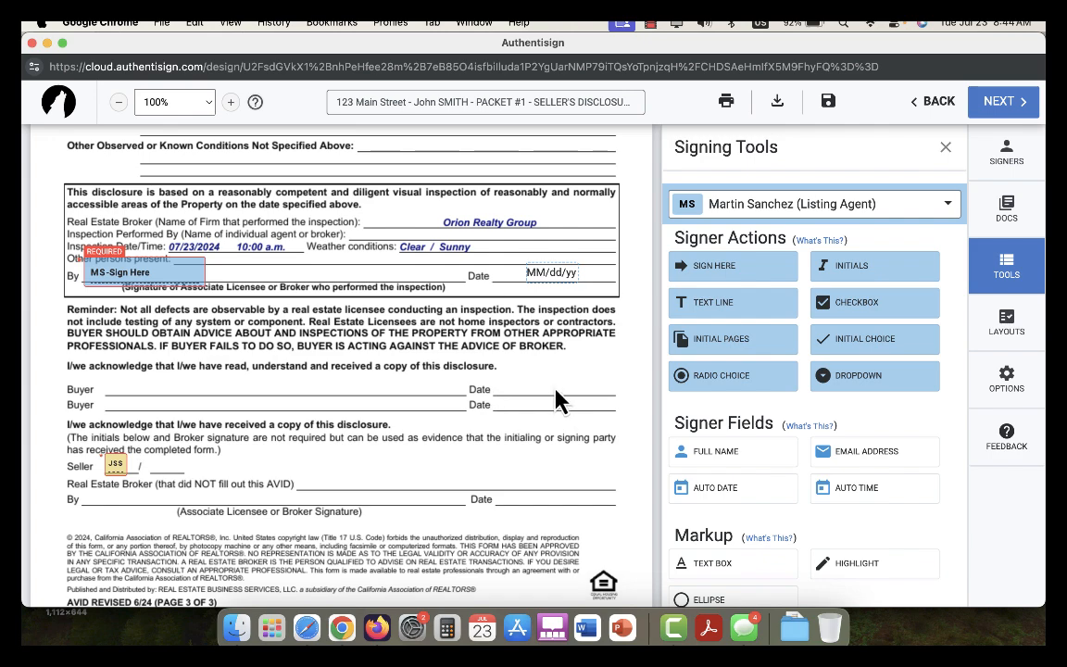
Review the seller and listing agent signing fields on AVID page 3 and both pages of the Lead-Based Paint disclosure
scroll(556, 398, "up", 4)
scroll(555, 398, "down", 3)
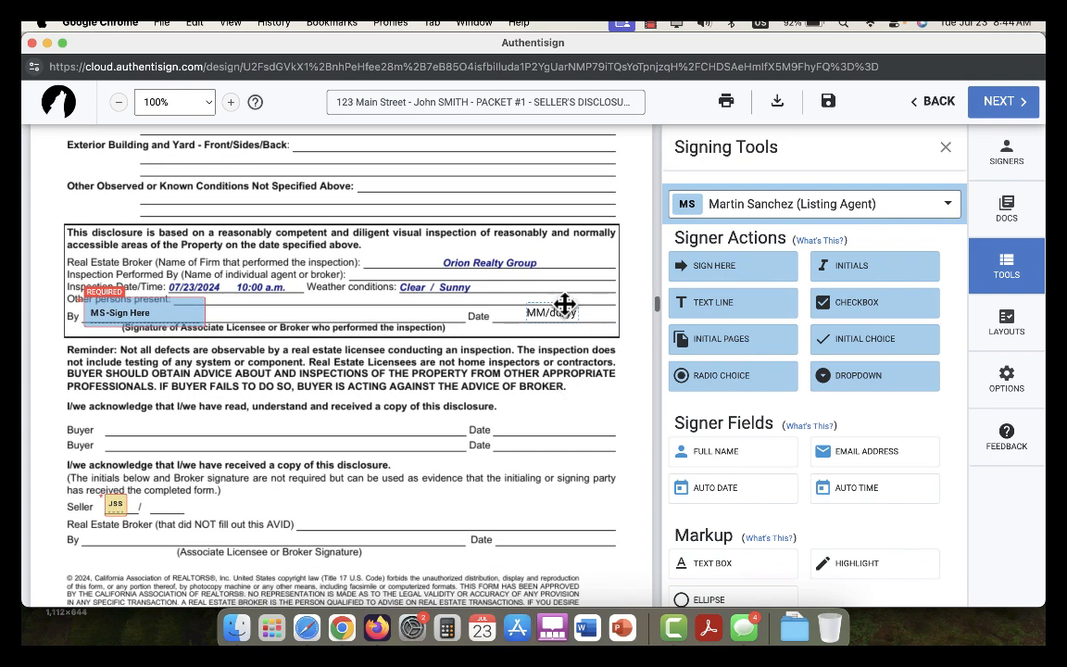
scroll(565, 435, "down", 2)
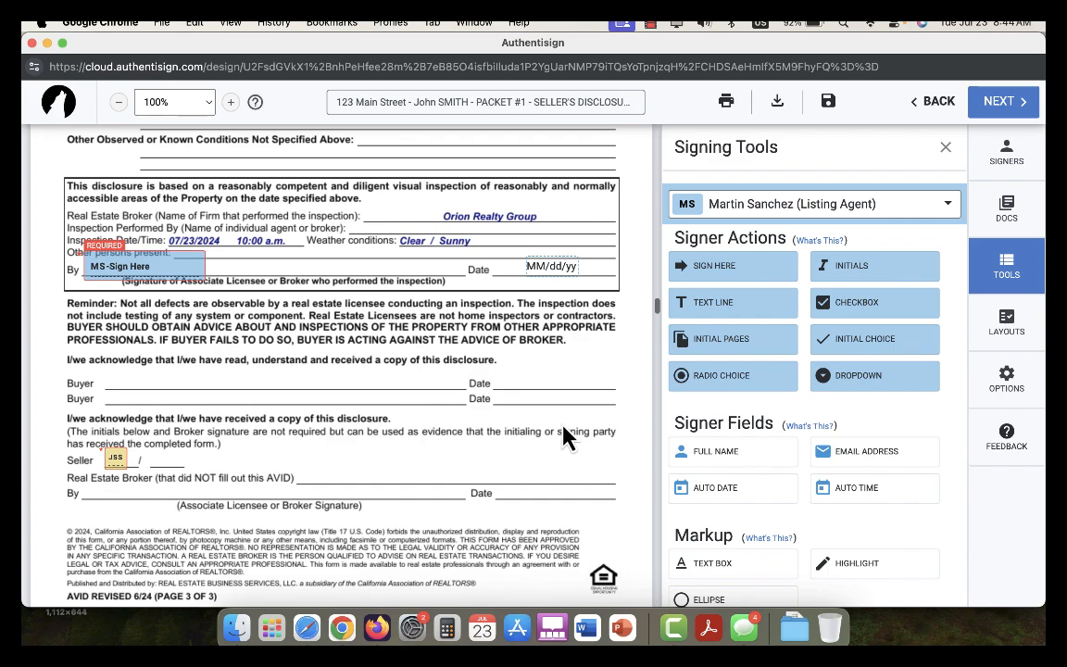
scroll(566, 436, "down", 4)
scroll(567, 435, "up", 5)
scroll(480, 412, "down", 15)
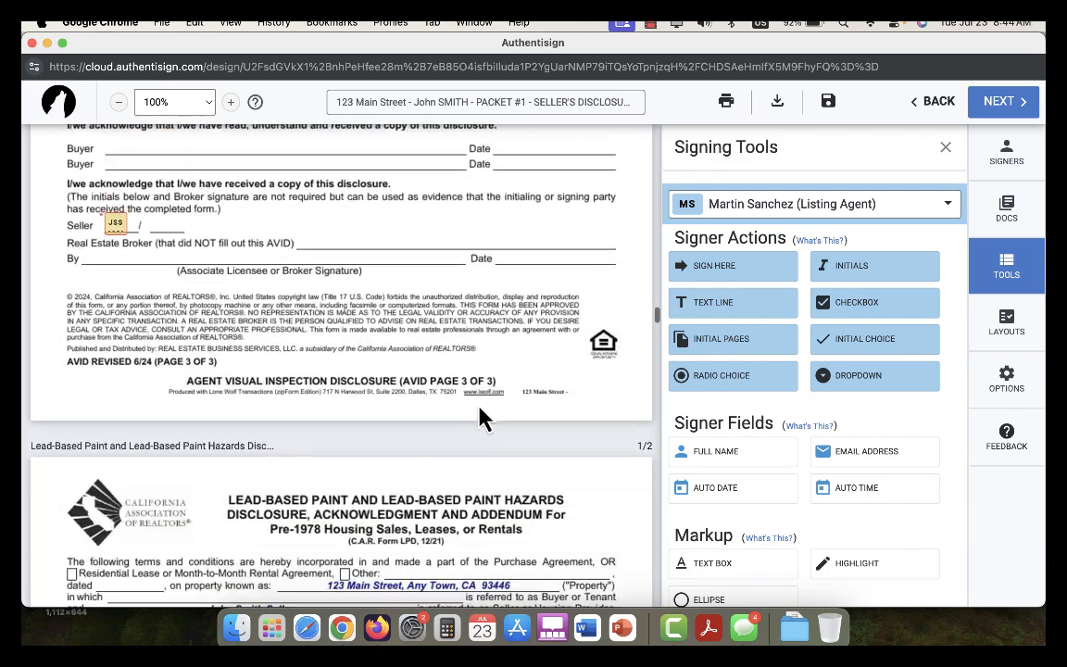
scroll(480, 412, "up", 13)
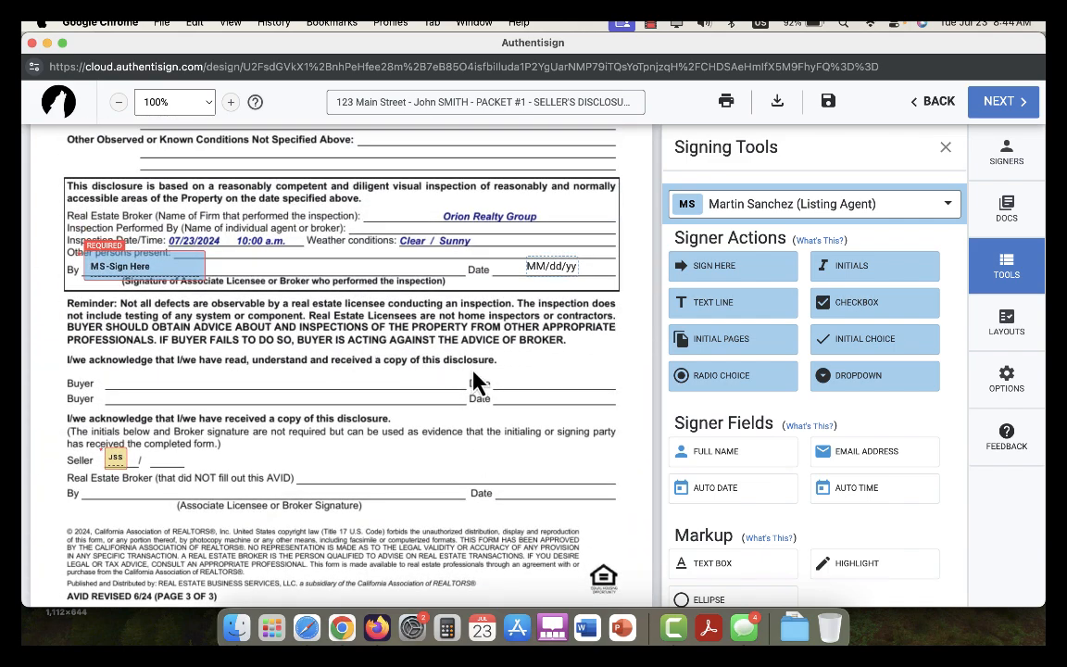
scroll(476, 382, "down", 18)
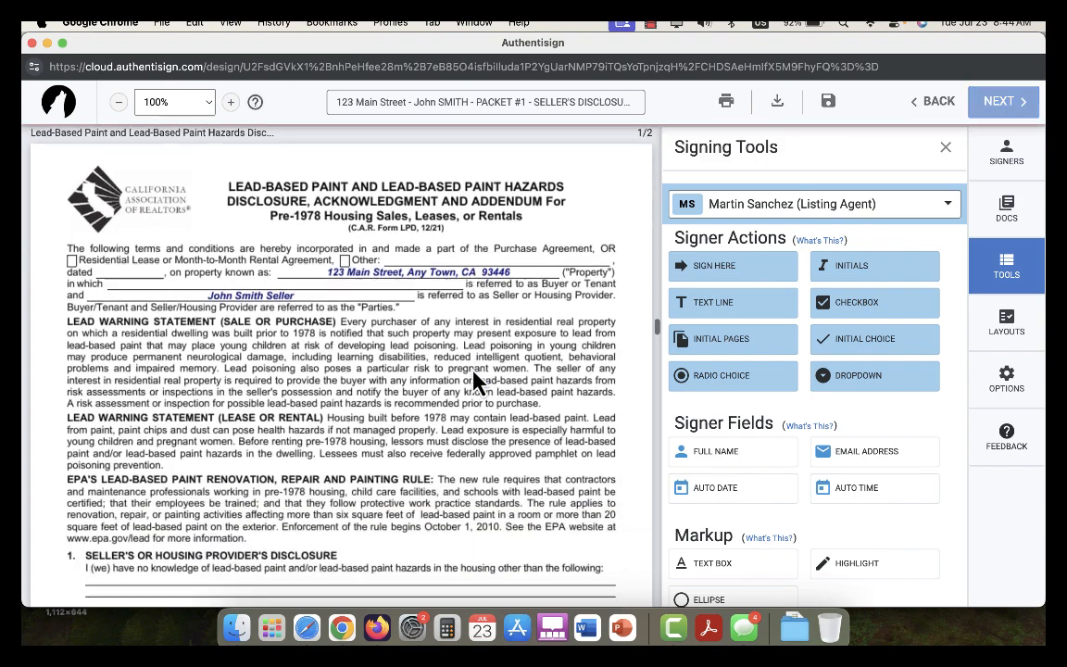
scroll(475, 382, "down", 18)
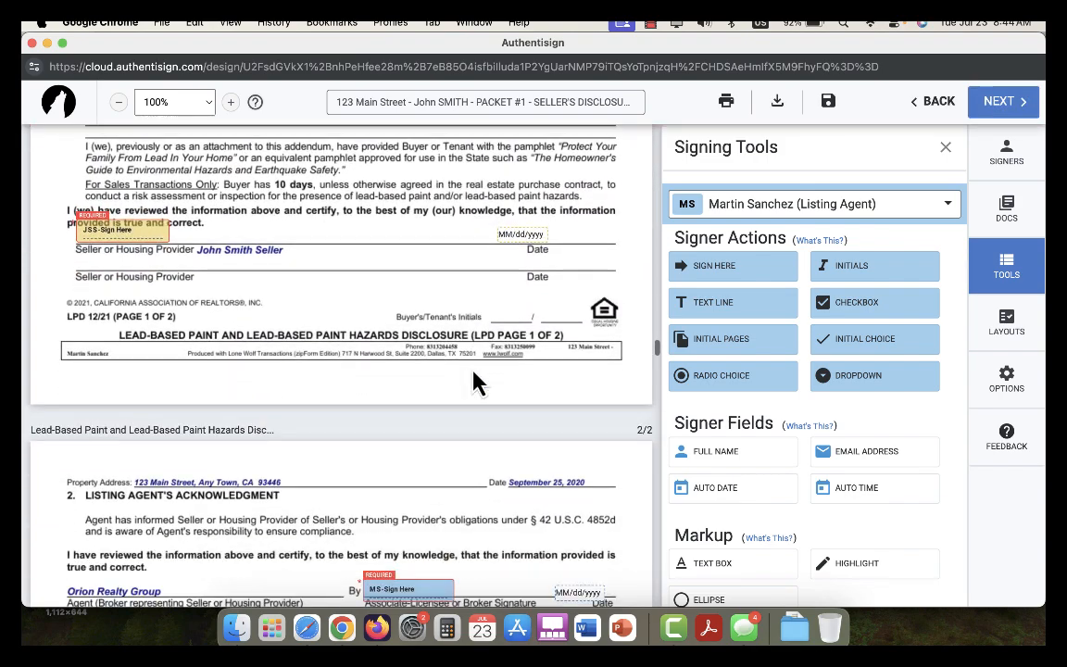
scroll(476, 381, "down", 5)
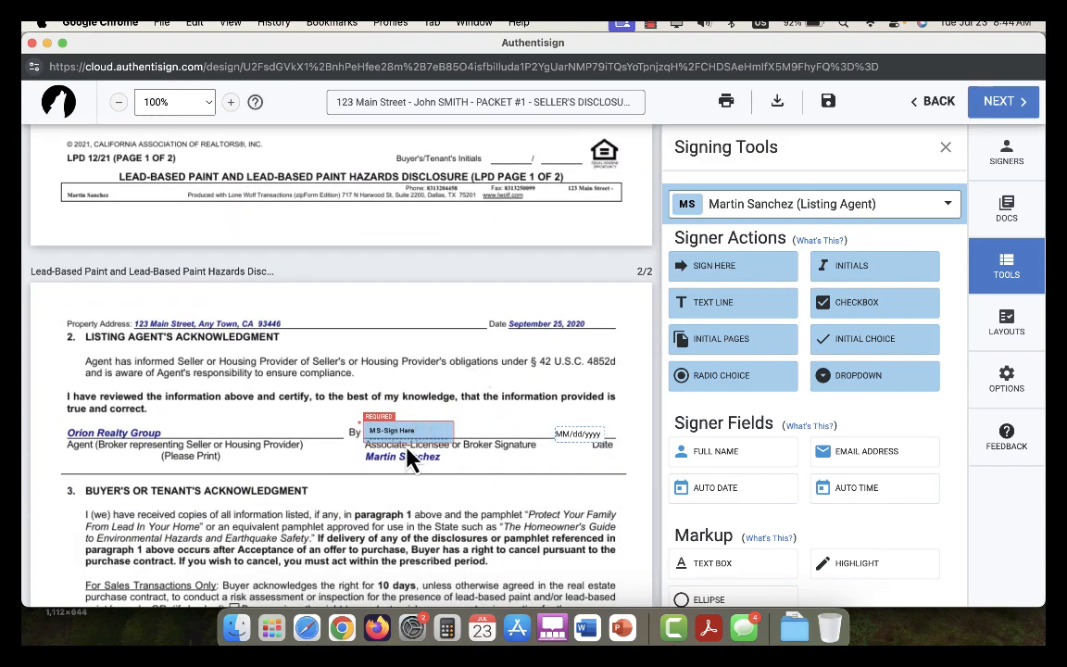
scroll(505, 515, "down", 17)
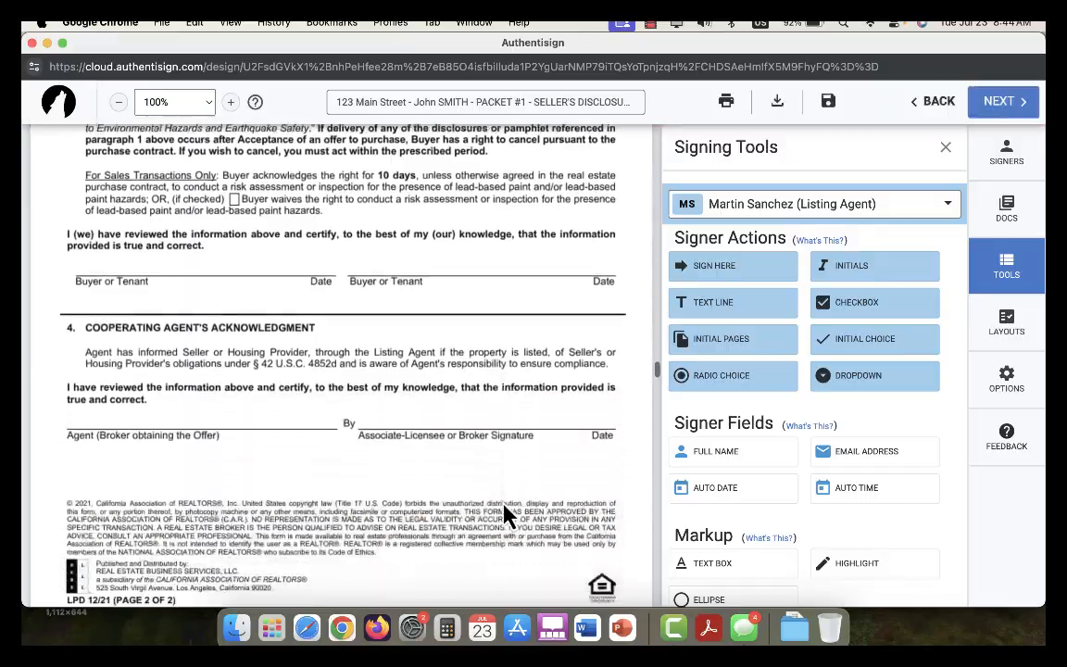
scroll(518, 527, "down", 20)
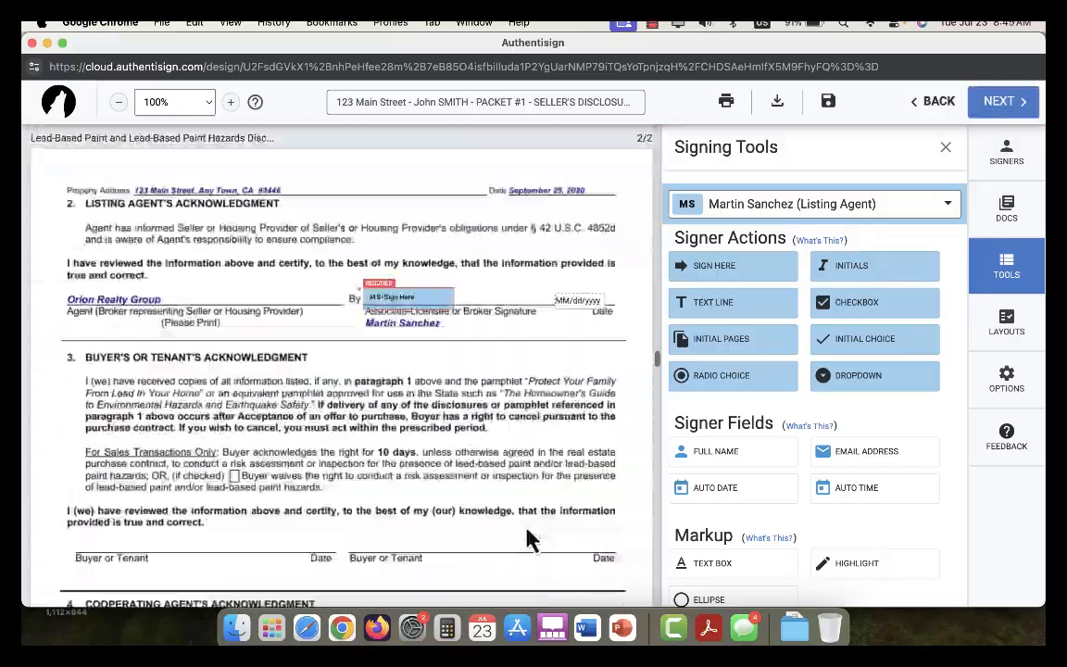
Examine the seller's text, checkbox, signature and date fields on page 1 of the Seller's Affidavit of Nonforeign Status
scroll(527, 540, "up", 20)
scroll(527, 540, "down", 10)
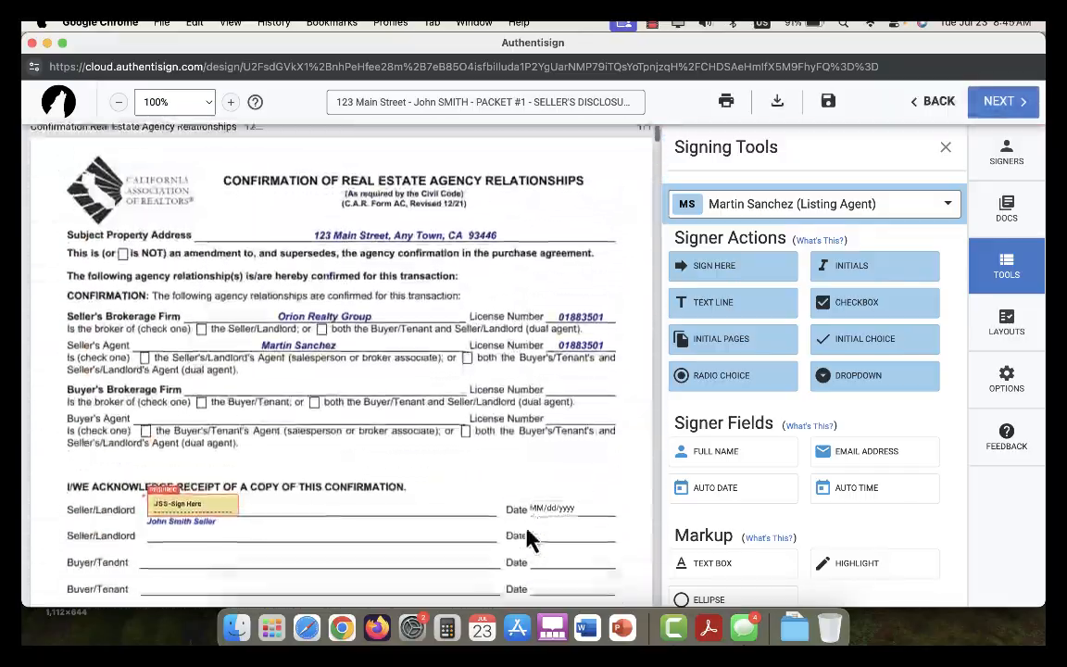
scroll(527, 539, "up", 2)
scroll(527, 539, "down", 13)
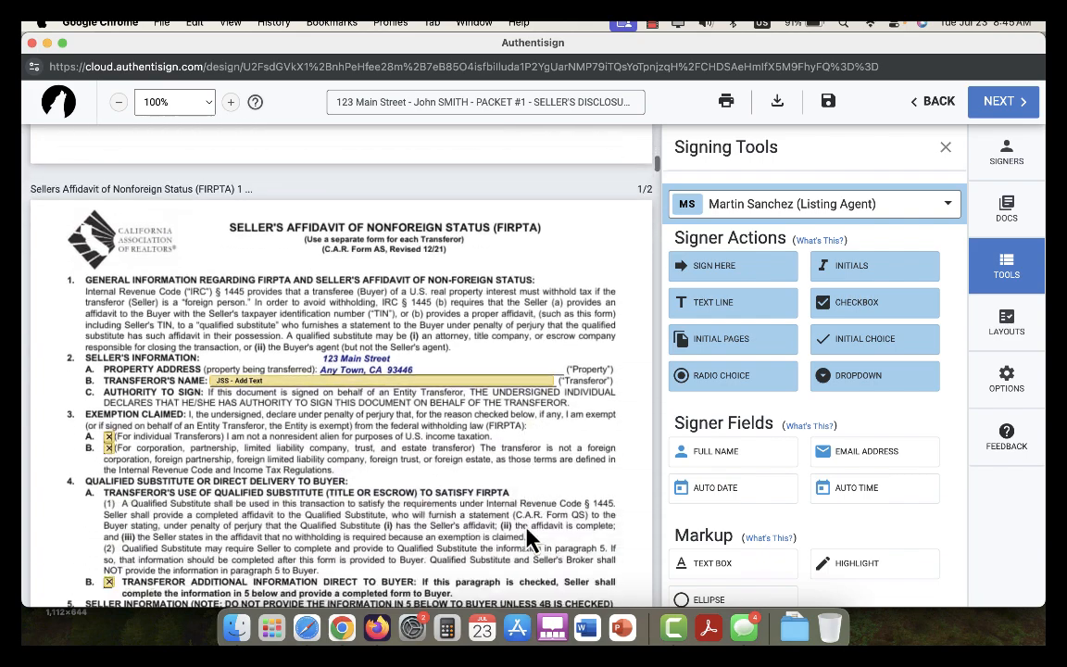
scroll(527, 540, "down", 8)
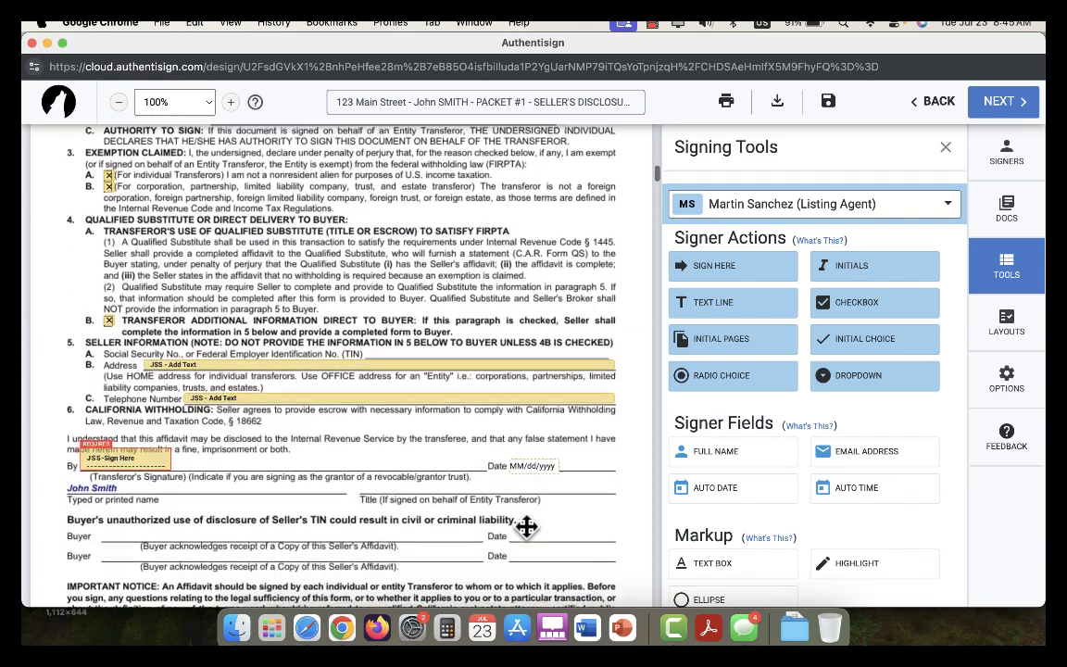
scroll(527, 539, "down", 1)
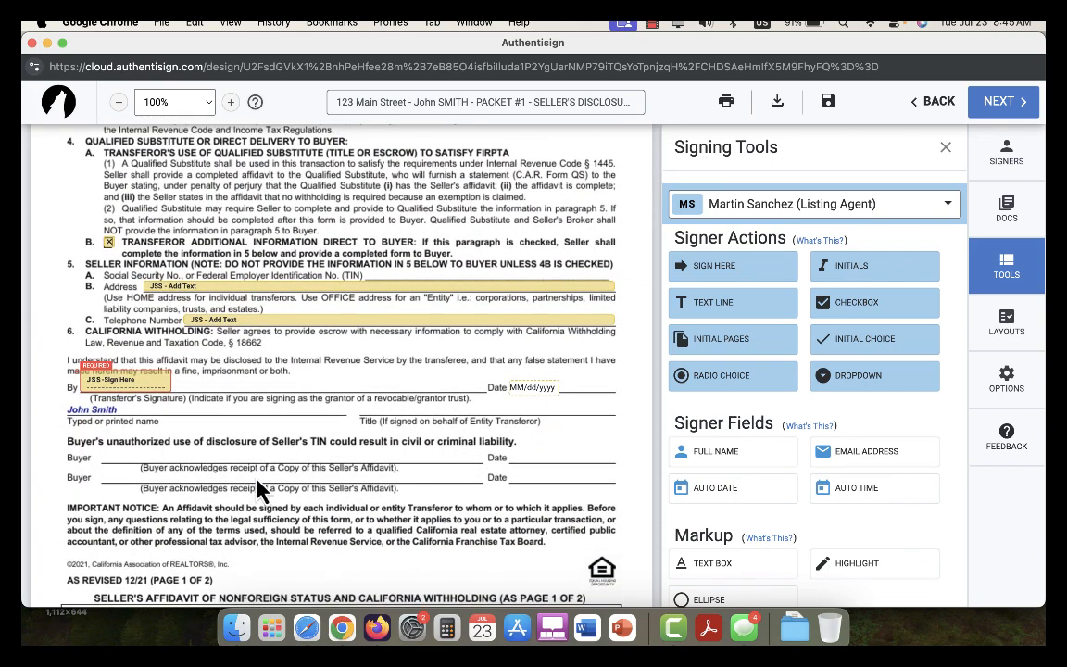
scroll(418, 463, "down", 3)
scroll(418, 463, "down", 4)
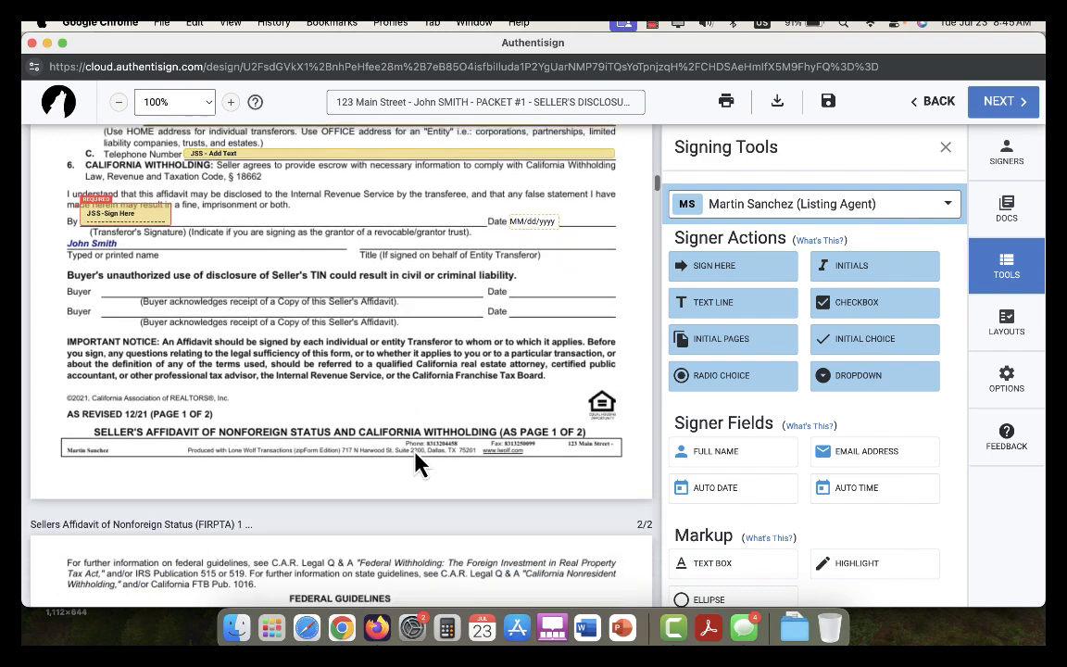
scroll(420, 374, "up", 6)
scroll(466, 412, "up", 1)
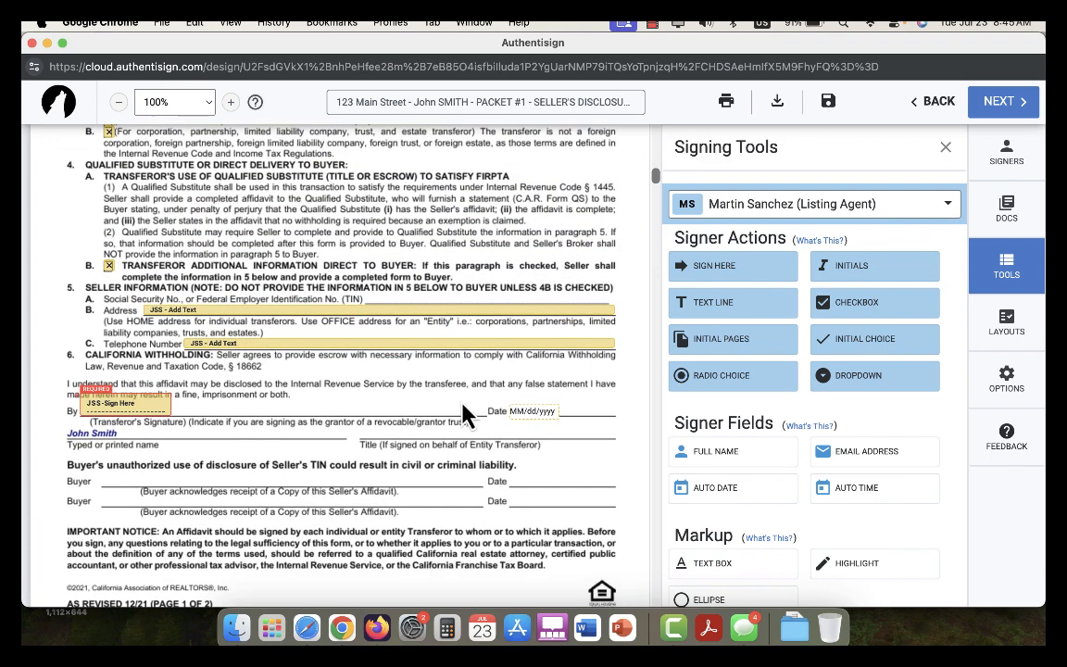
scroll(335, 500, "down", 2)
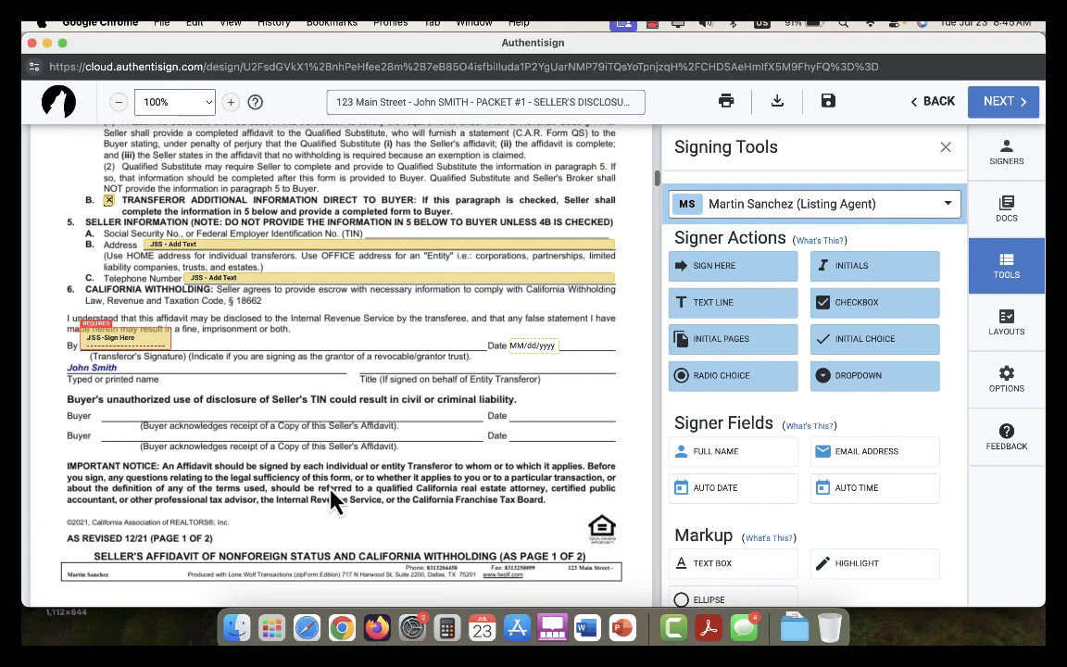
Delete the seller's signature block on the affidavit's transferor line and place a new one there, with its date on the Date line
left_click(155, 343)
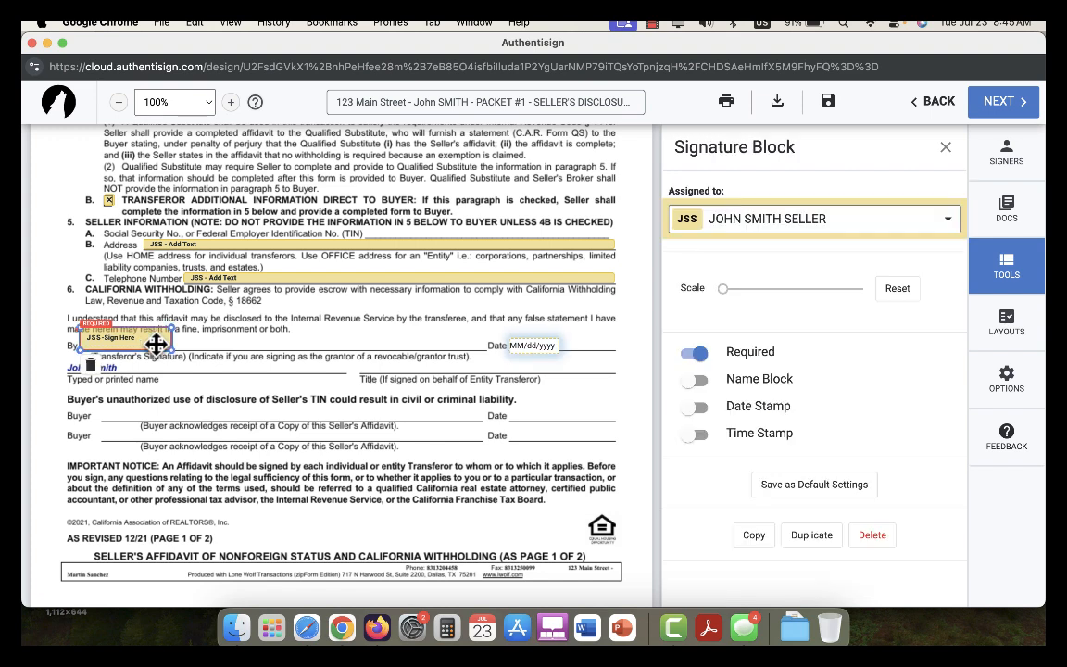
key("Delete")
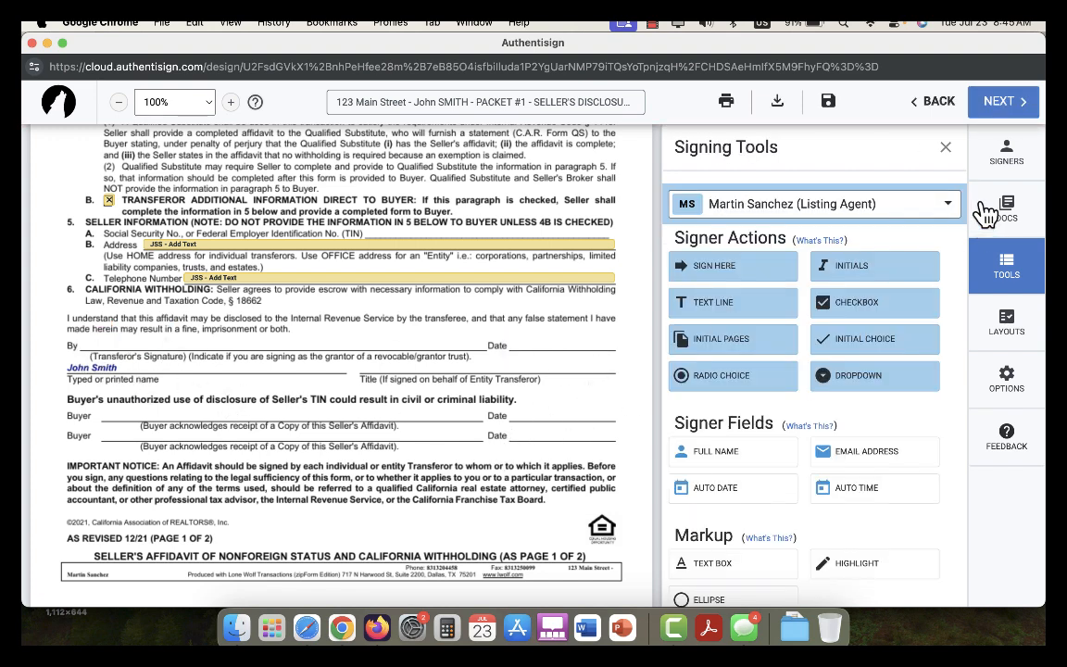
scroll(232, 377, "up", 2)
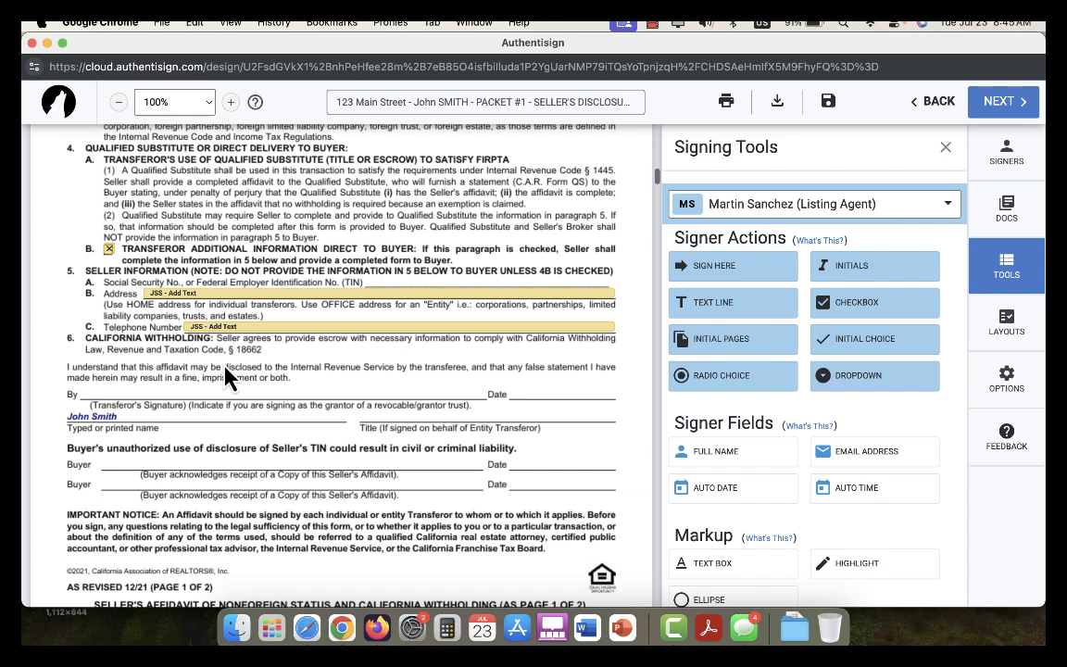
left_click(948, 207)
left_click(783, 324)
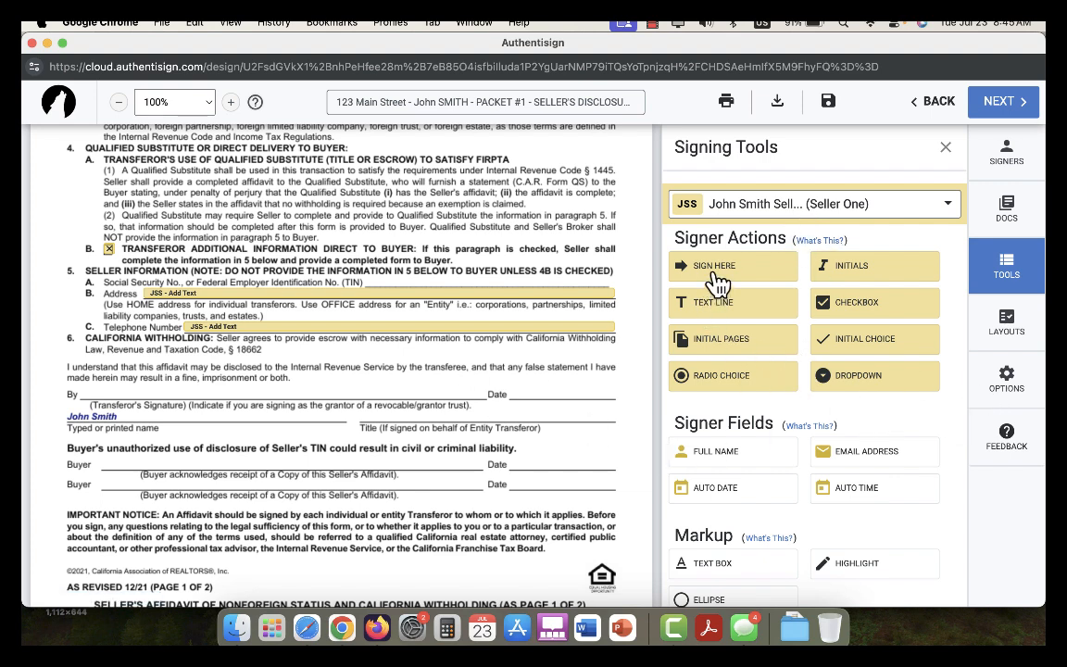
mouse_move(726, 277)
left_mouse_down()
mouse_move(236, 352)
mouse_move(102, 389)
mouse_move(79, 382)
left_mouse_up()
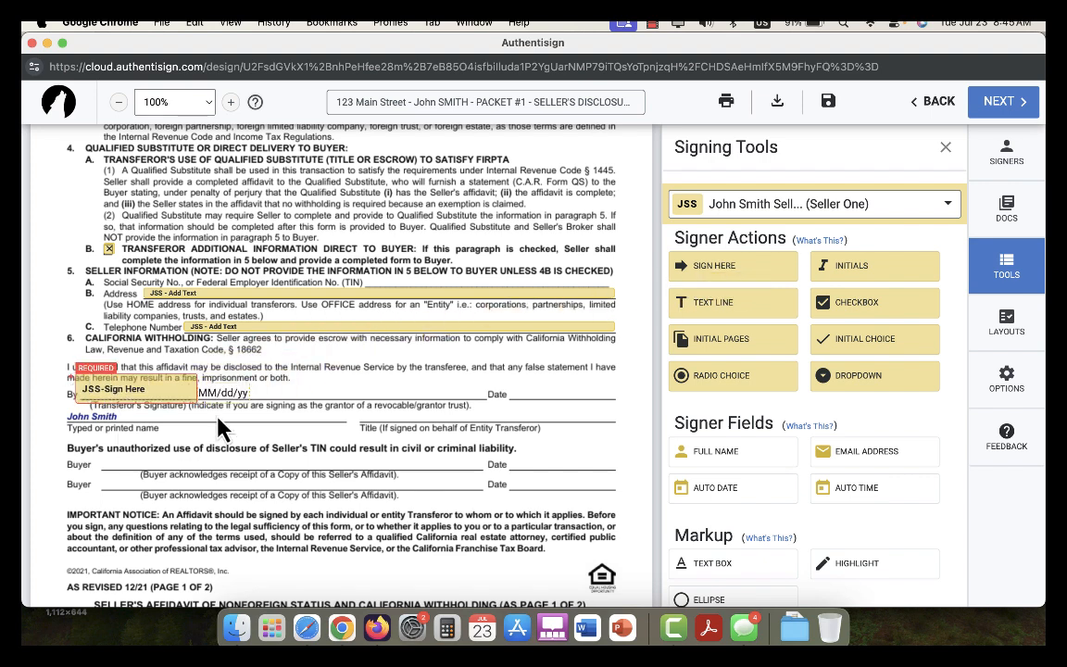
left_click_drag(236, 395, 576, 393)
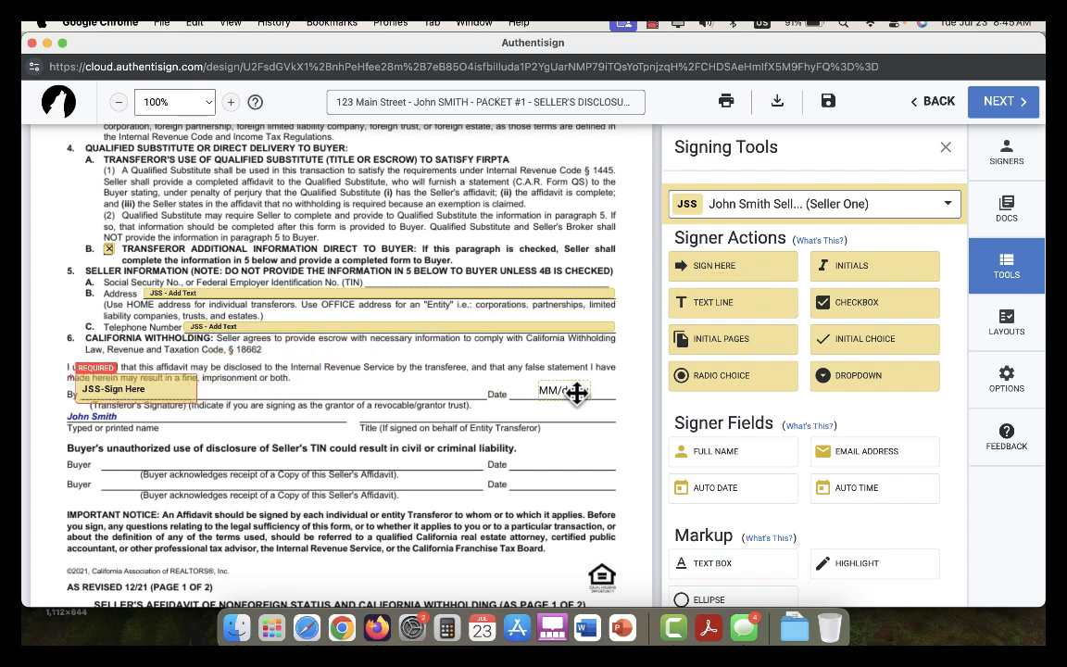
Finalize the signing setup with the default expiration and send the packet invitation to the signers
scroll(521, 547, "up", 2)
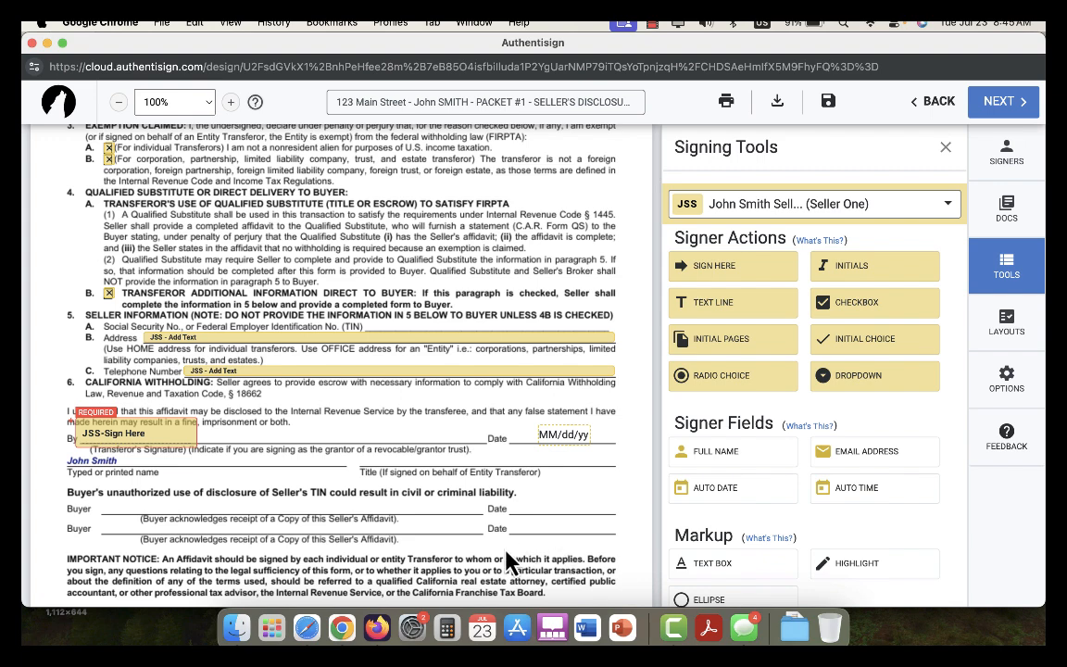
scroll(507, 555, "down", 4)
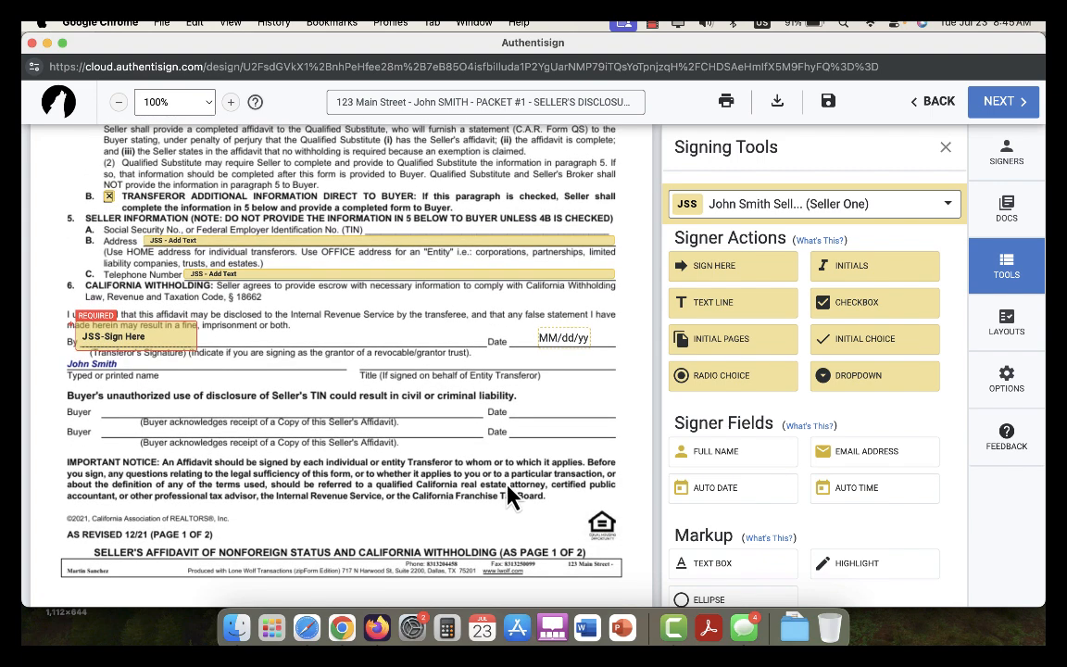
scroll(508, 491, "down", 3)
scroll(523, 482, "up", 5)
scroll(519, 578, "up", 15)
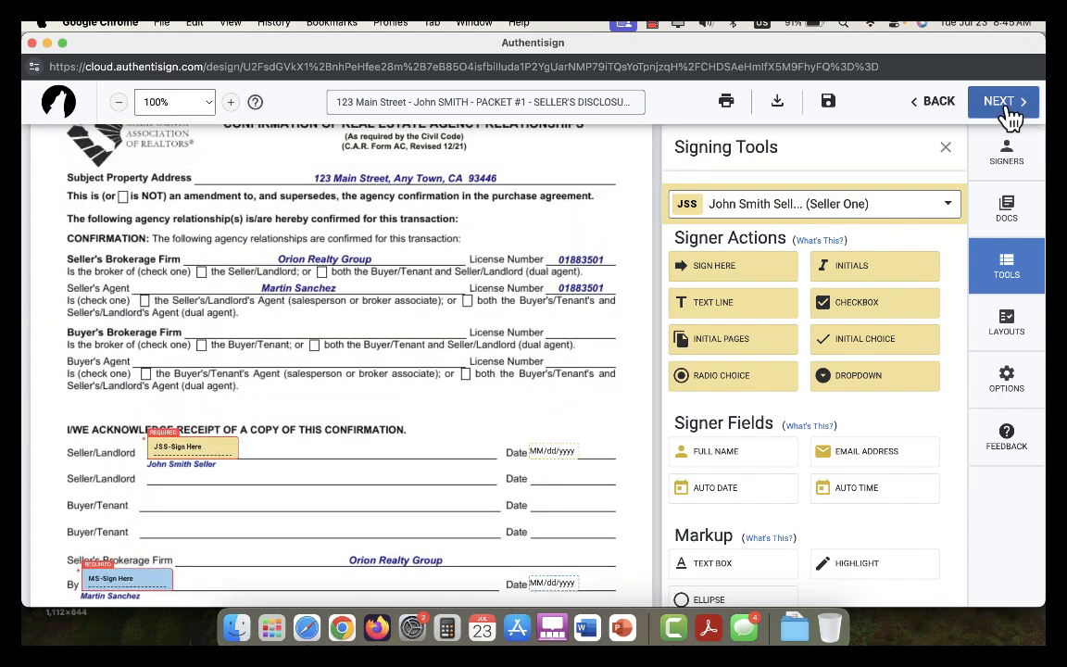
left_click(1009, 117)
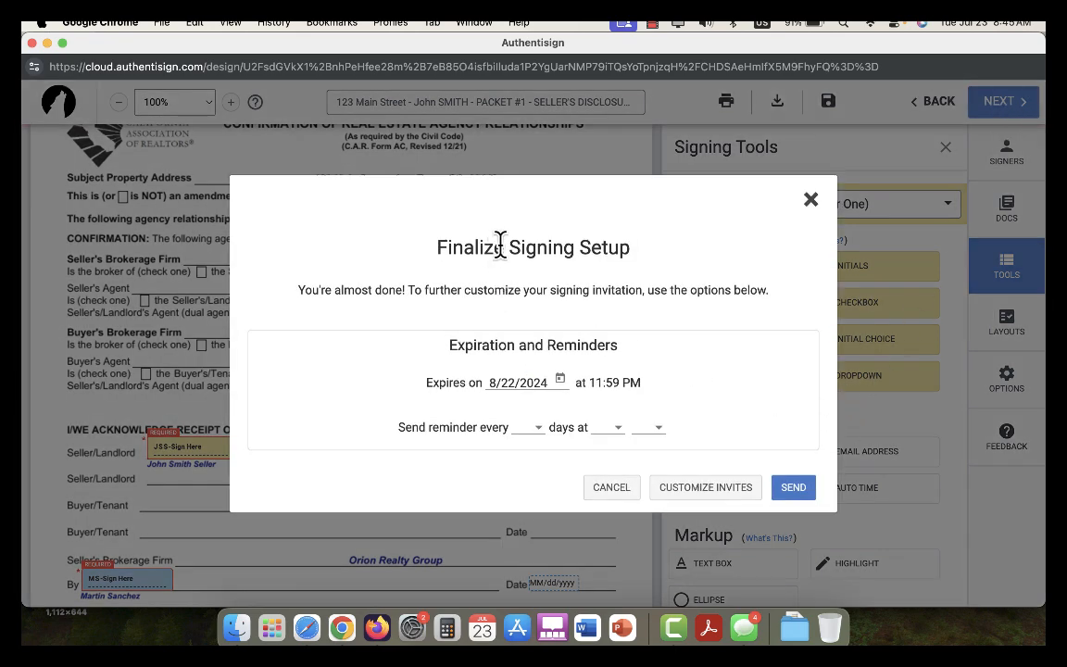
left_click(802, 502)
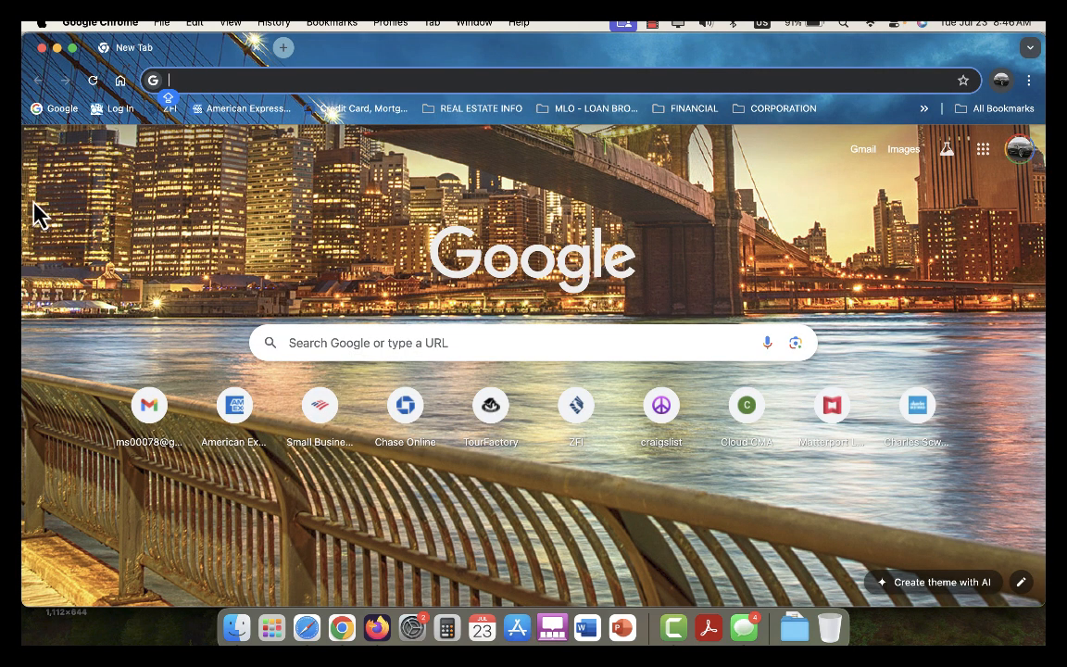
Open the signature request email for Packet #1 in the Gmail inbox and examine its signing invitation
left_click(162, 403)
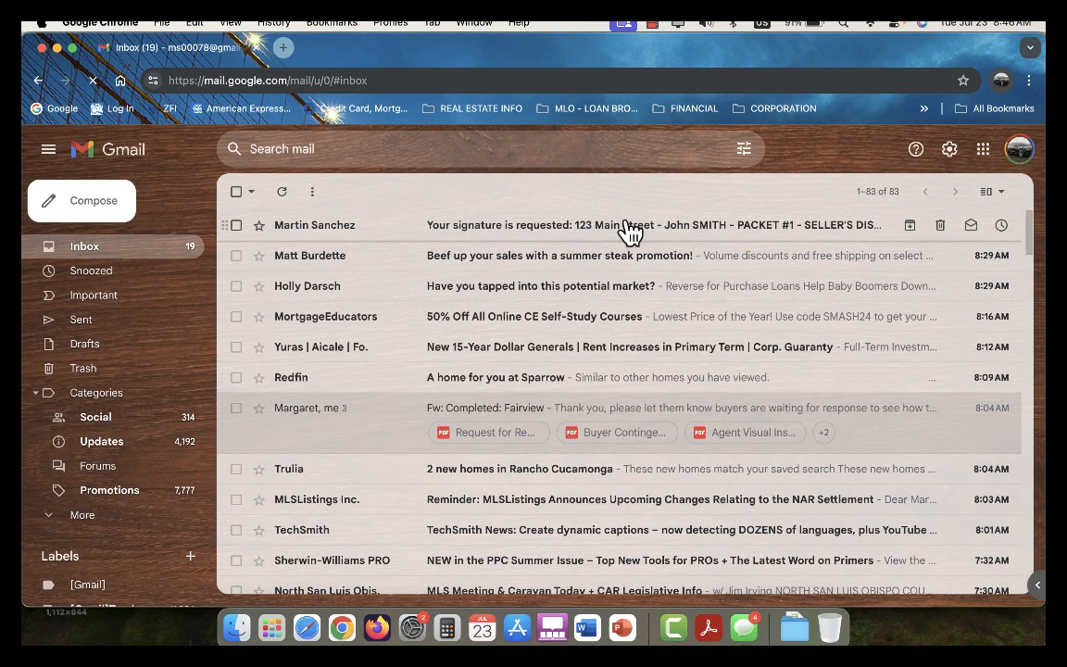
left_click(489, 233)
scroll(548, 346, "down", 3)
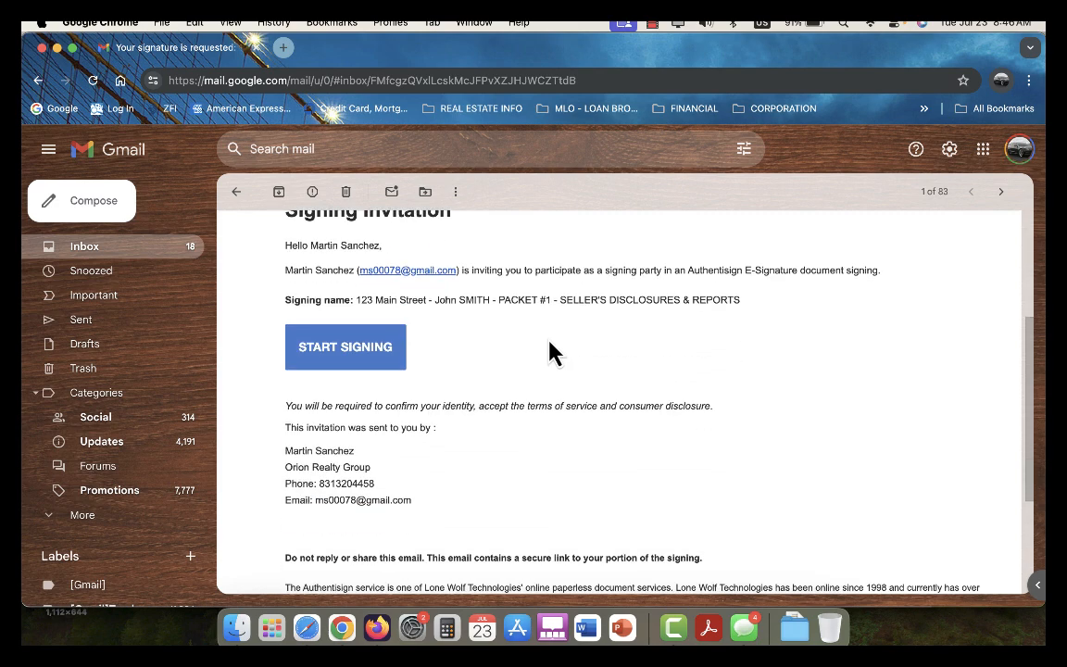
scroll(548, 346, "up", 3)
scroll(444, 410, "down", 3)
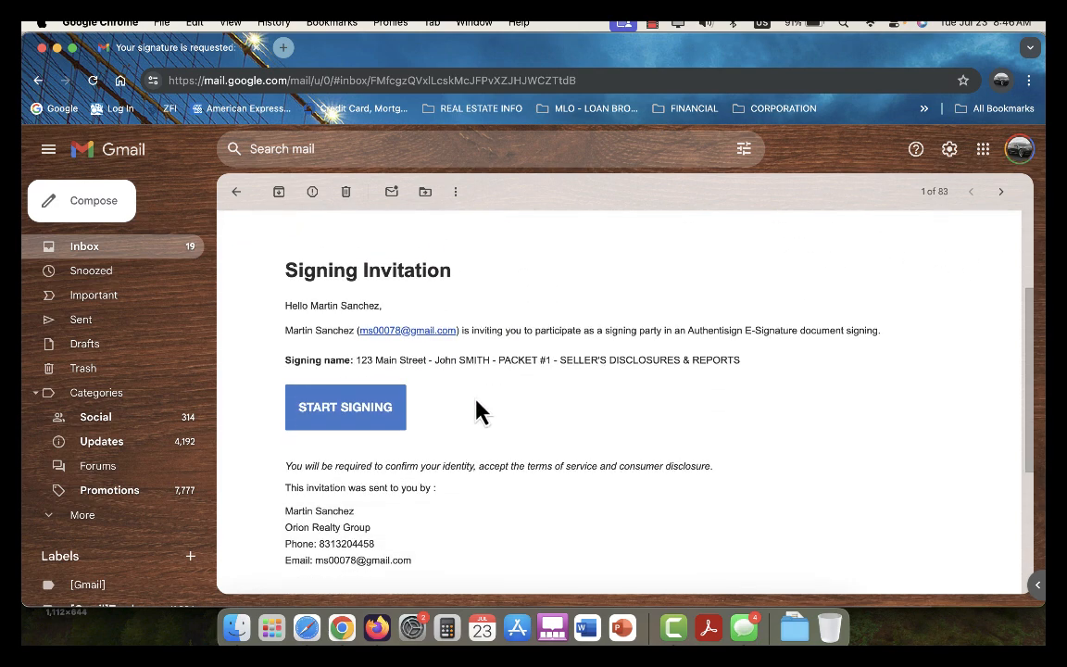
left_click_drag(362, 416, 358, 416)
scroll(695, 448, "up", 1)
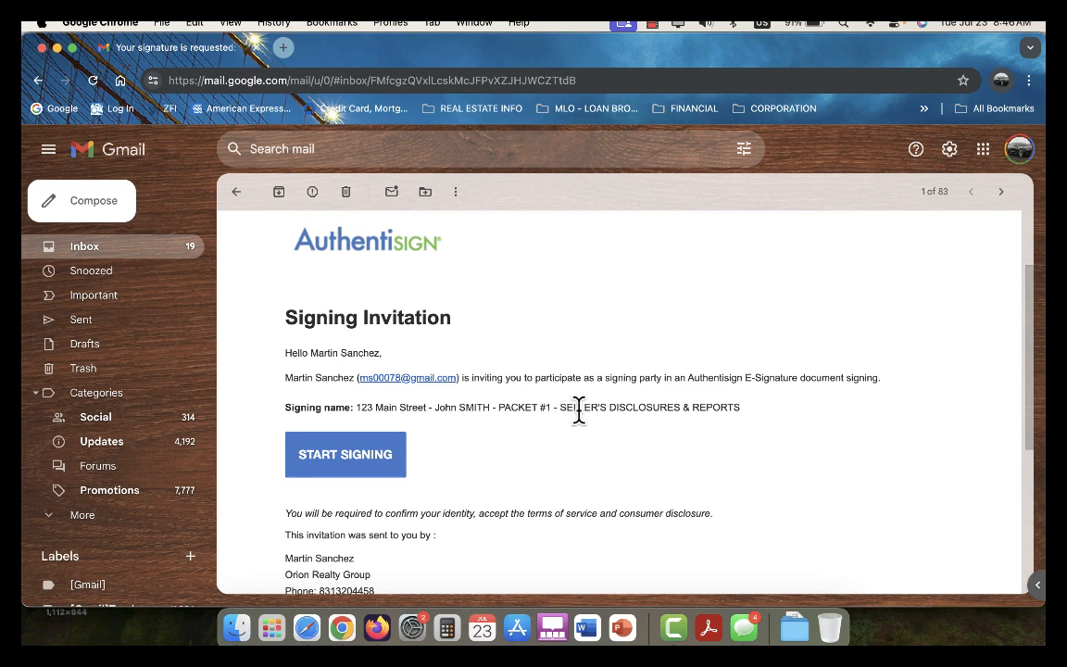
scroll(760, 445, "down", 5)
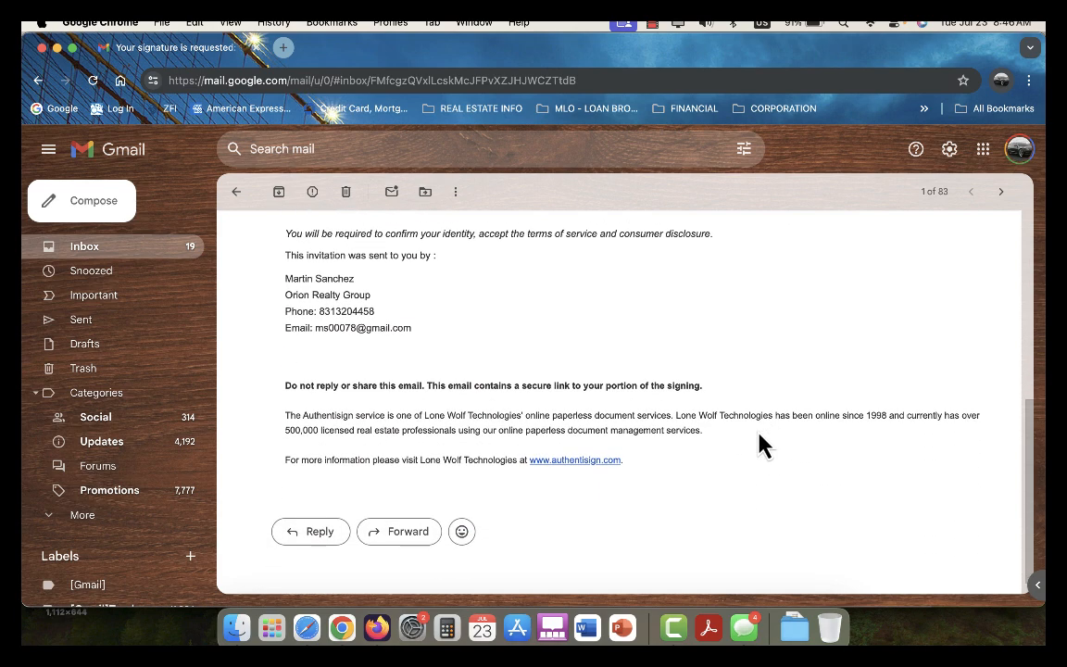
scroll(759, 444, "up", 5)
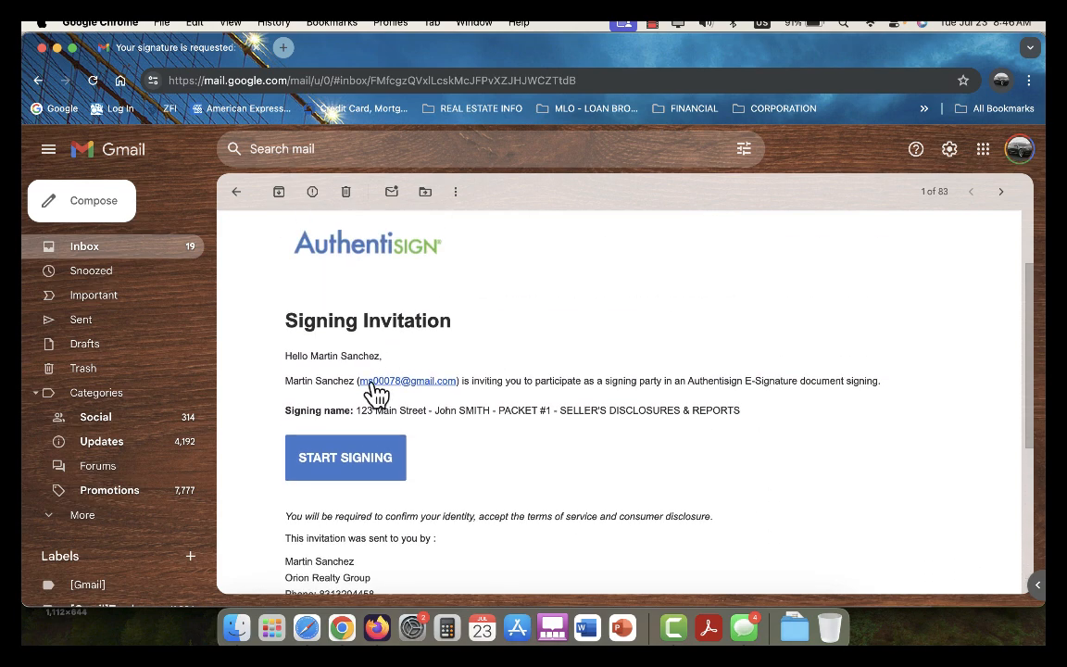
Start signing from the invitation, accept the participant acknowledgement, and sign all of the agent's signature fields to complete Packet #1
left_click(342, 467)
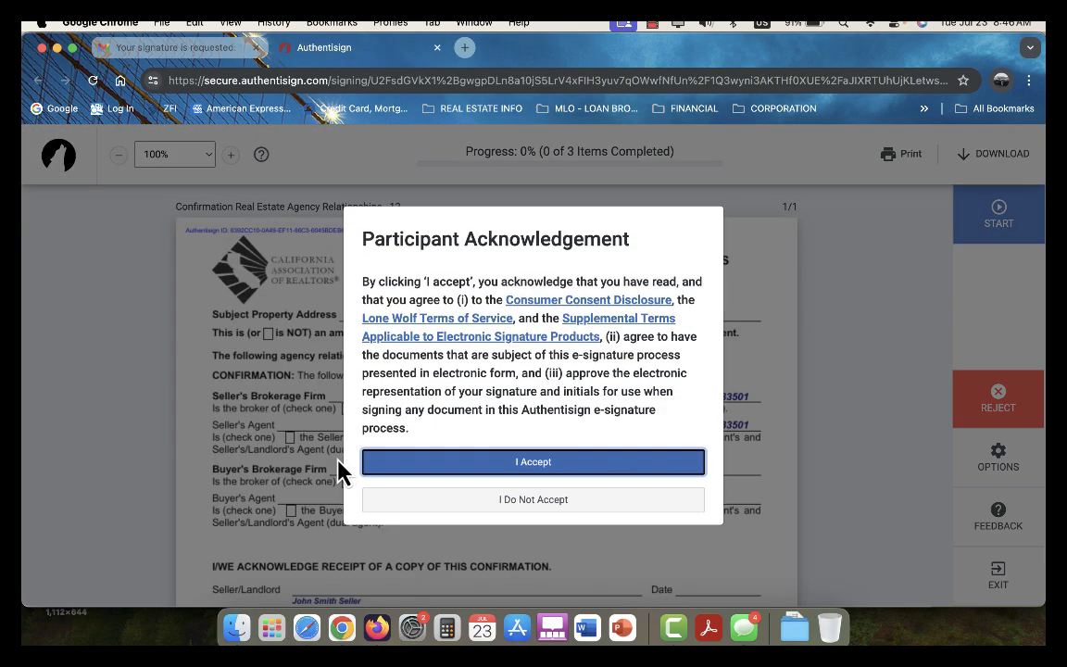
left_click(540, 461)
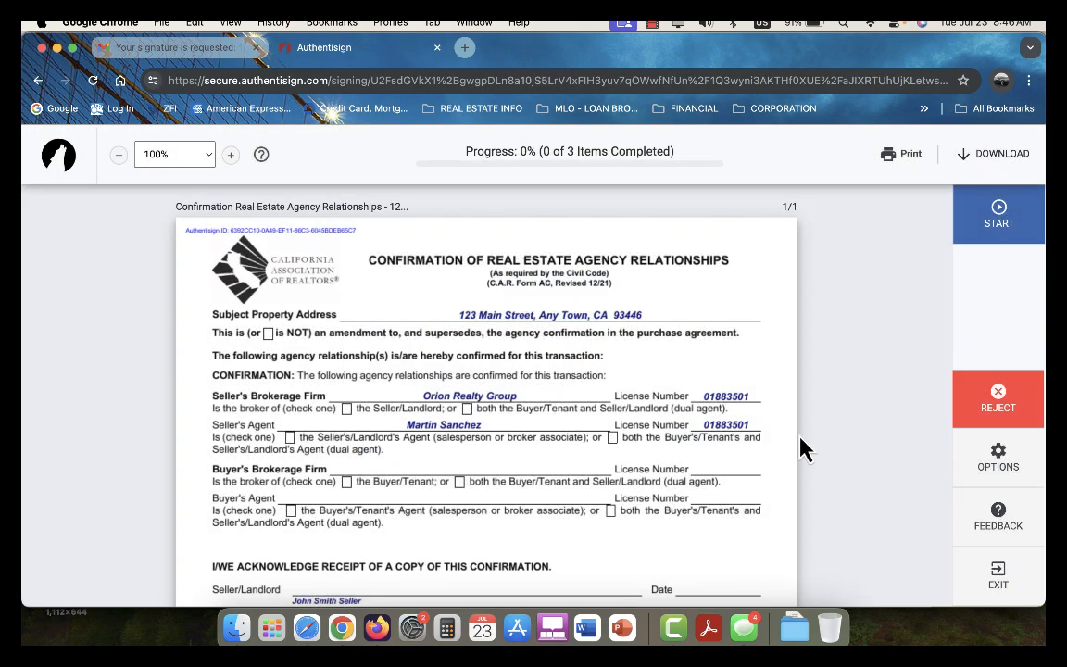
left_click(1014, 220)
left_click(287, 364)
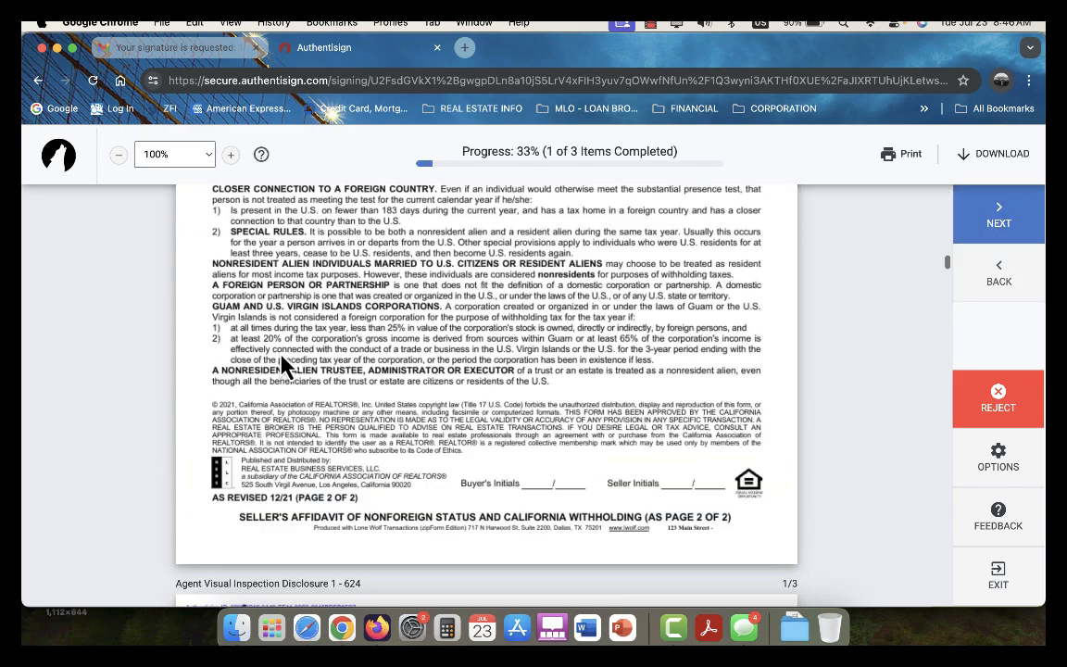
left_click(283, 362)
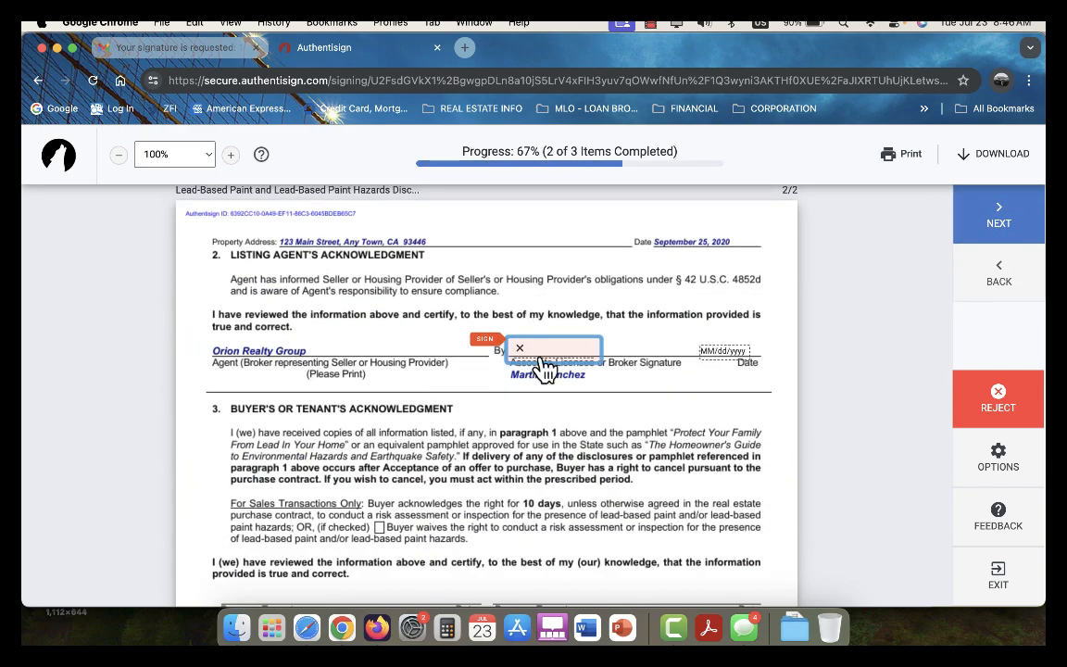
left_click(546, 367)
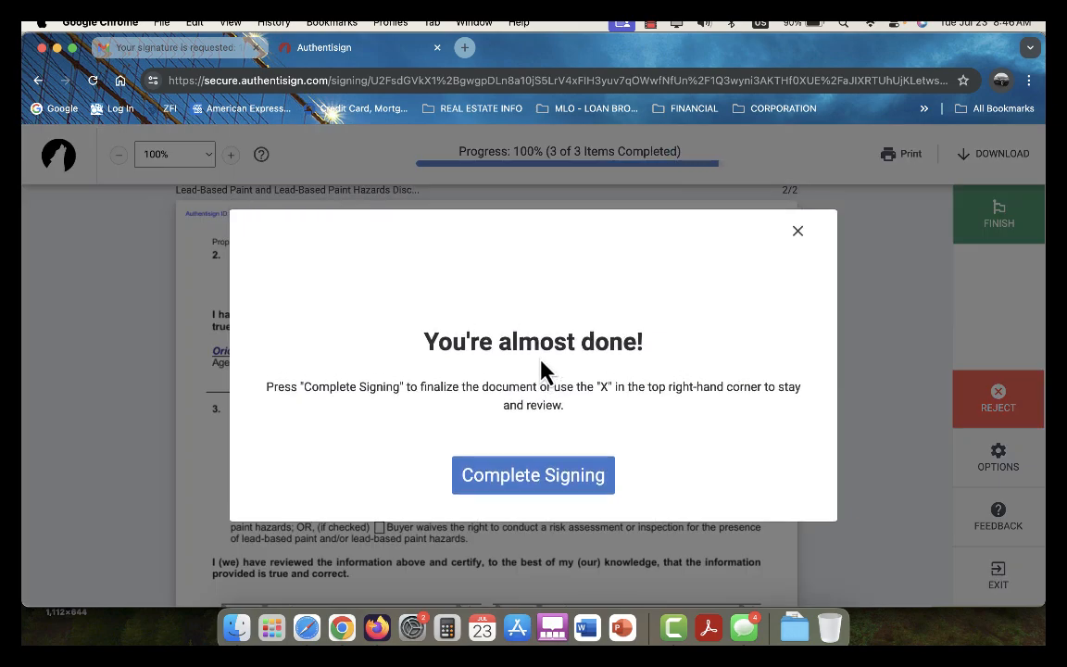
left_click(536, 490)
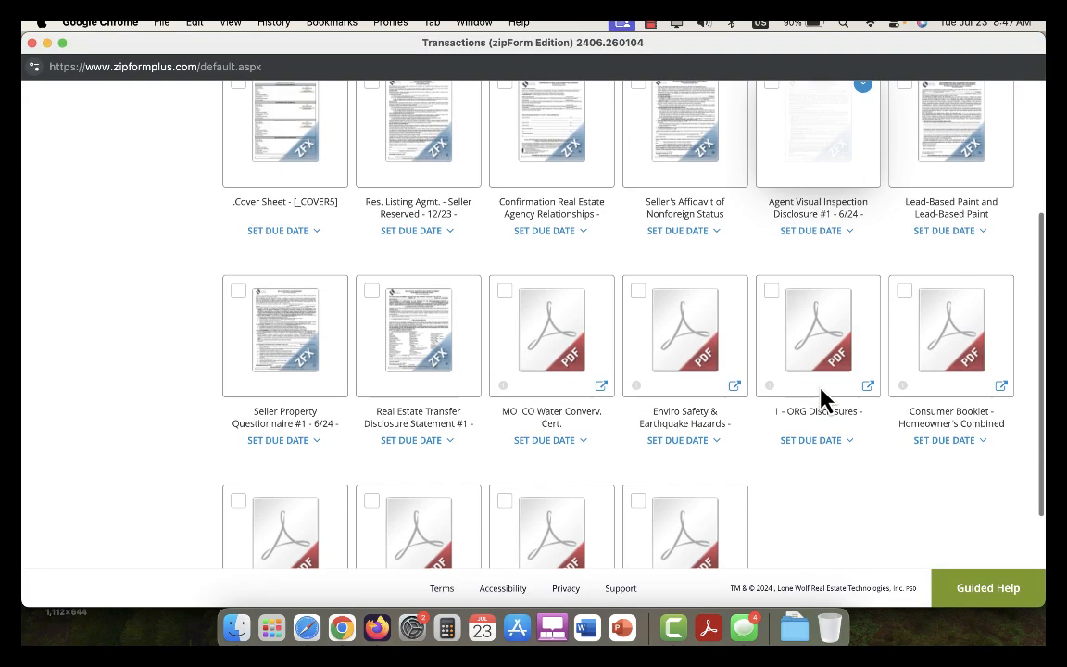
In the zipForm transaction, select the MO CO Water Converv. Cert., Enviro Safety & Earthquake Hazards, 1 - ORG Disclosures and Consumer Booklet PDFs
scroll(822, 397, "down", 3)
scroll(821, 398, "up", 1)
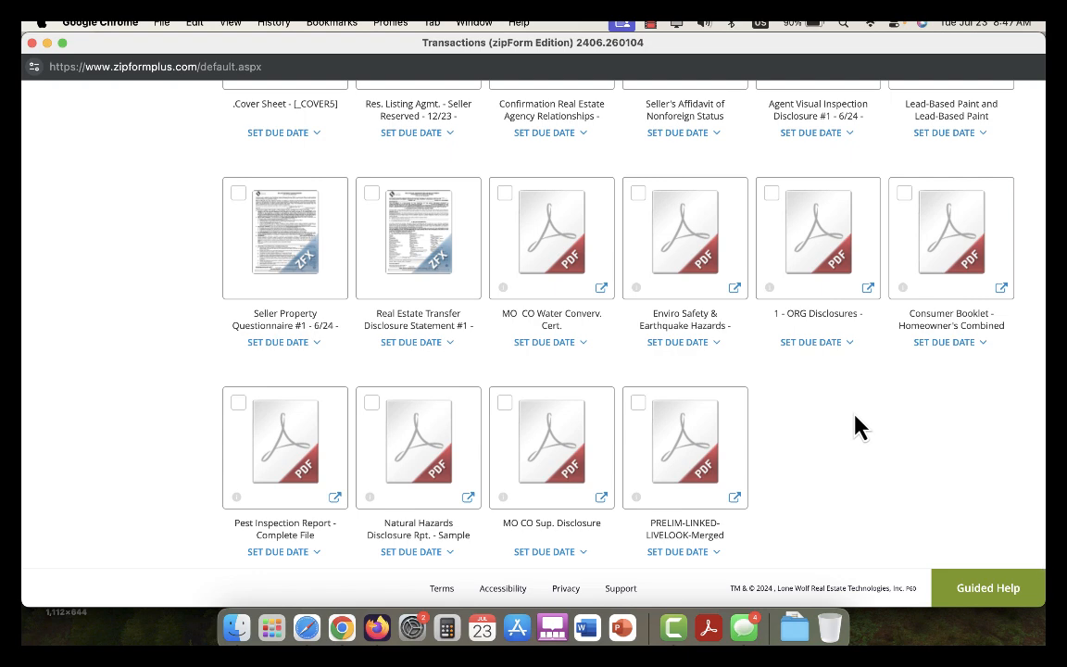
scroll(817, 493, "up", 2)
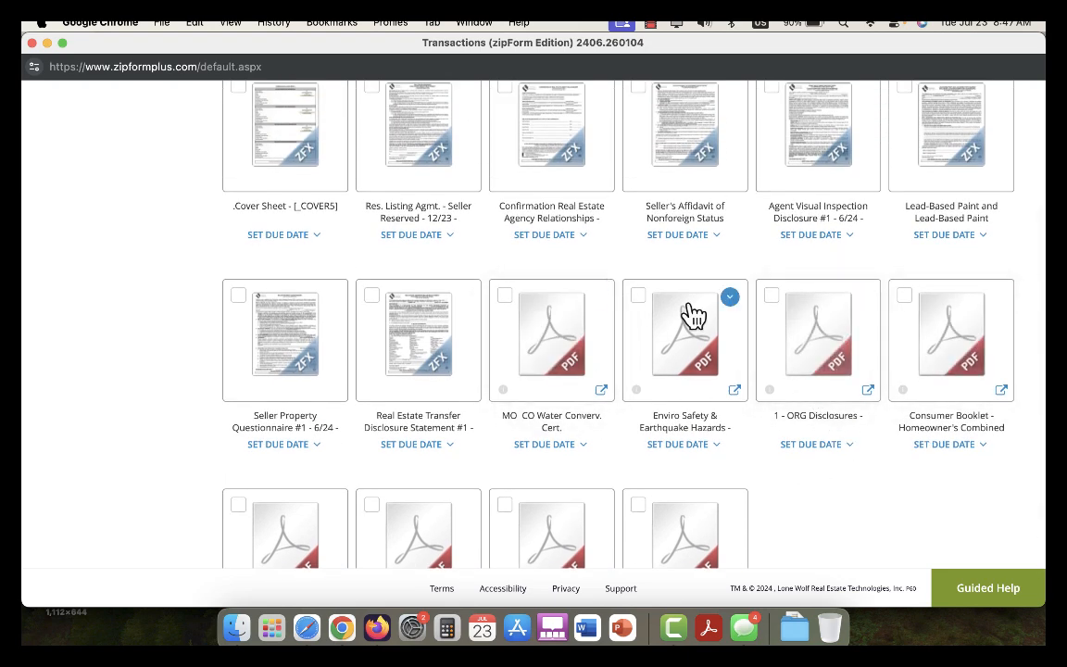
scroll(850, 472, "down", 3)
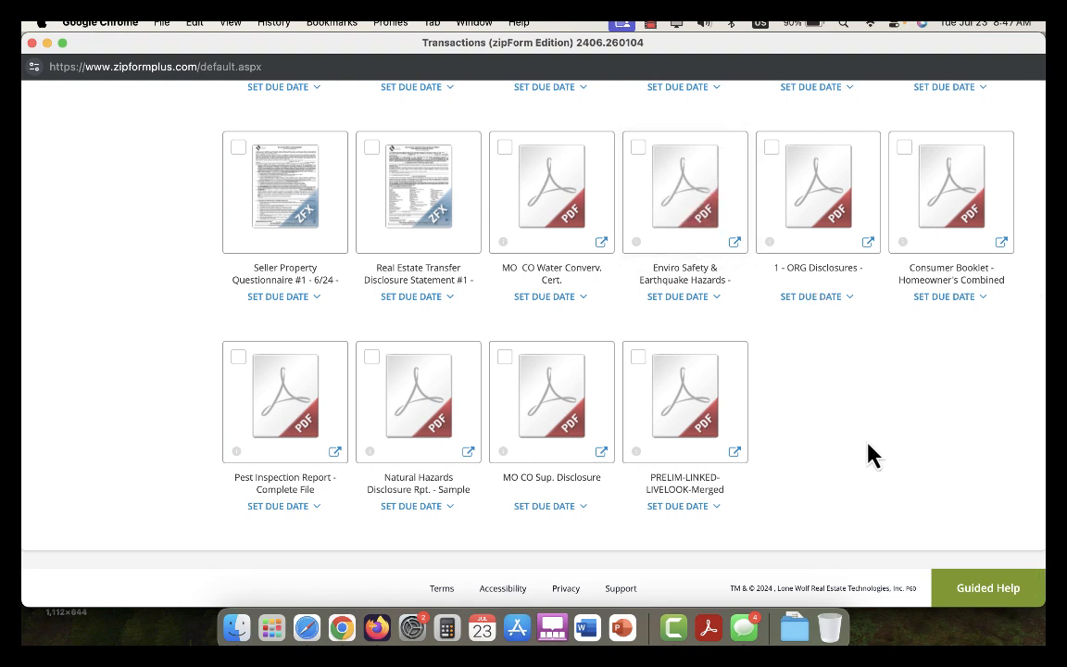
scroll(833, 445, "up", 2)
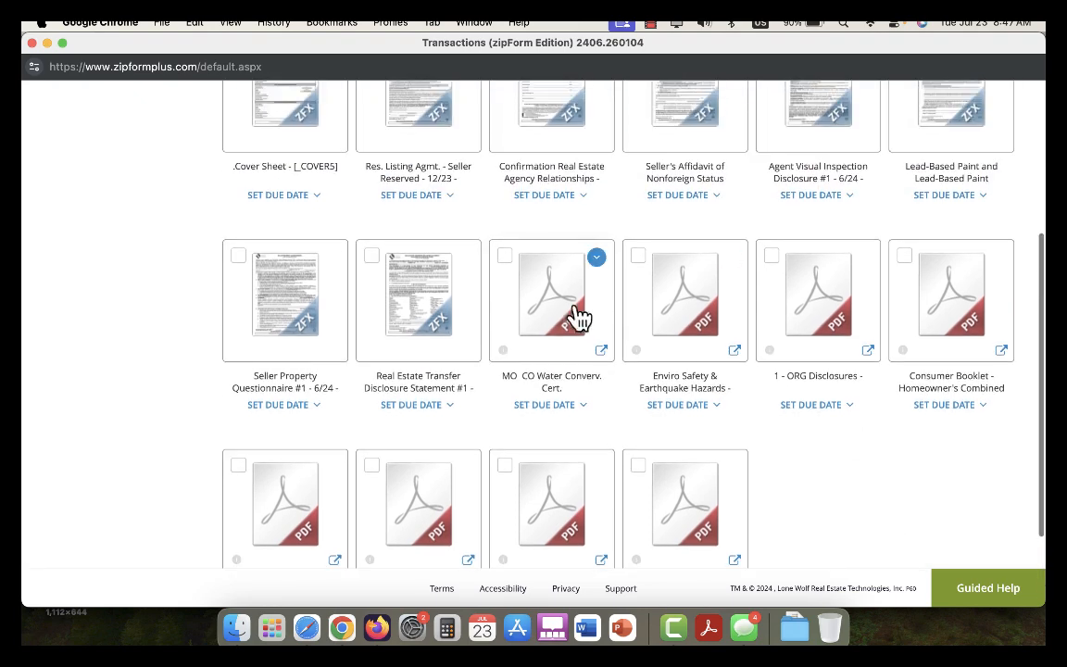
left_click(503, 257)
left_click(637, 257)
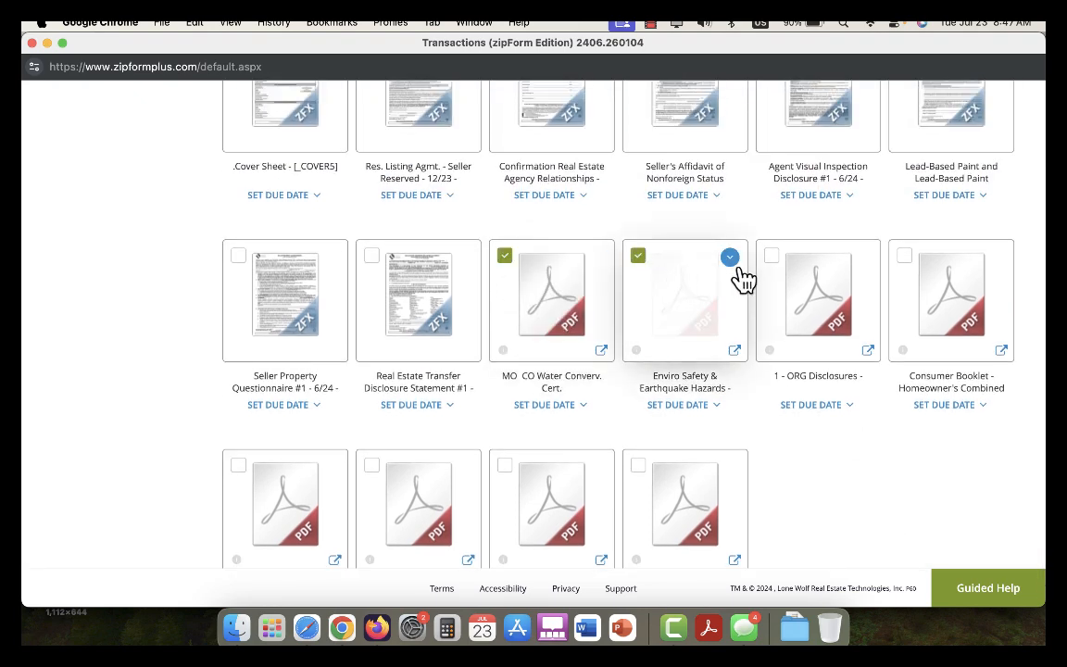
left_click(771, 258)
left_click(902, 257)
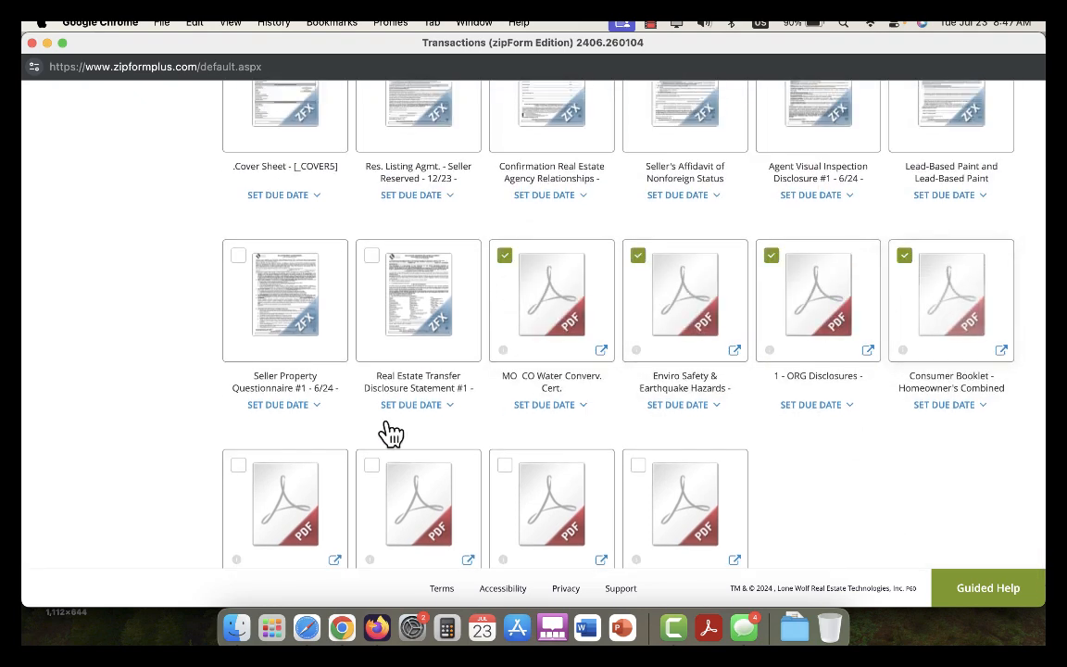
Add the Pest Inspection Report, Natural Hazards Disclosure Rpt., MO CO Sup. Disclosure and PRELIM-LINKED-LIVELOOK-Merged PDFs to the selection
left_click(239, 465)
left_click(372, 466)
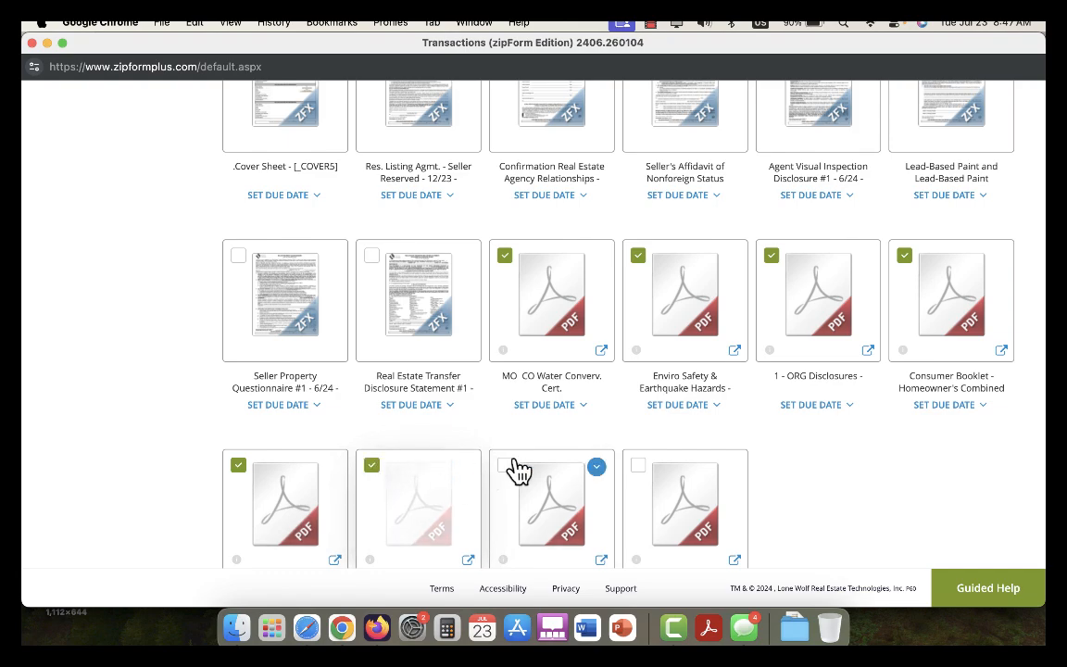
left_click(504, 465)
left_click(638, 466)
Create an e-signing from the selected documents, appending "- PACKET #2 - SELLER'S DISCLOSURES & REPORTS" to the signing name
scroll(638, 480, "up", 5)
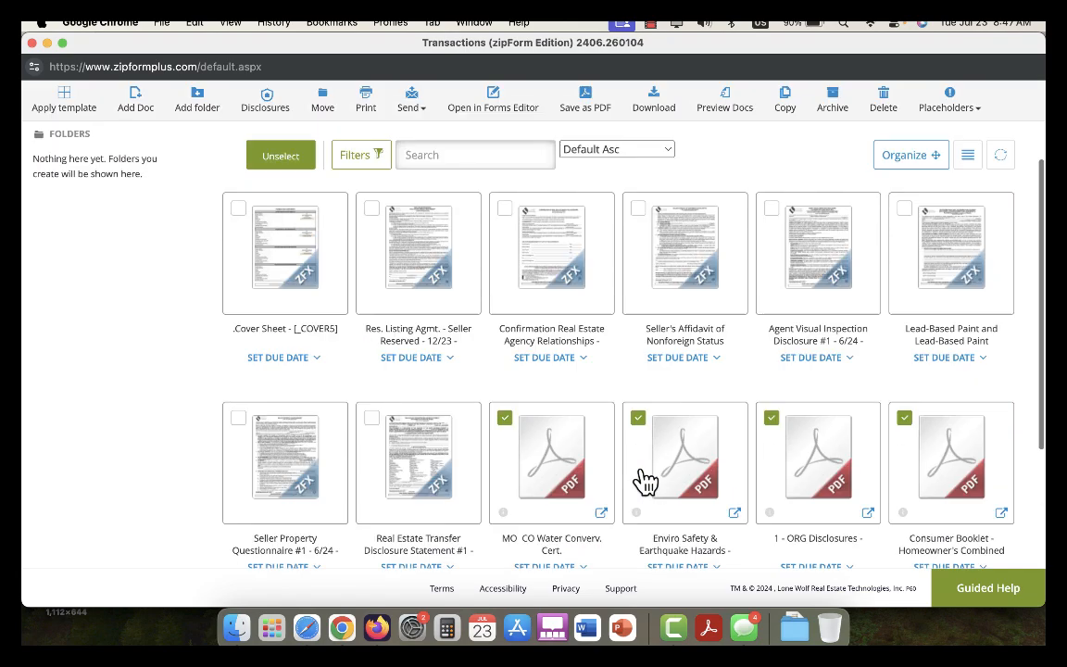
left_click(63, 202)
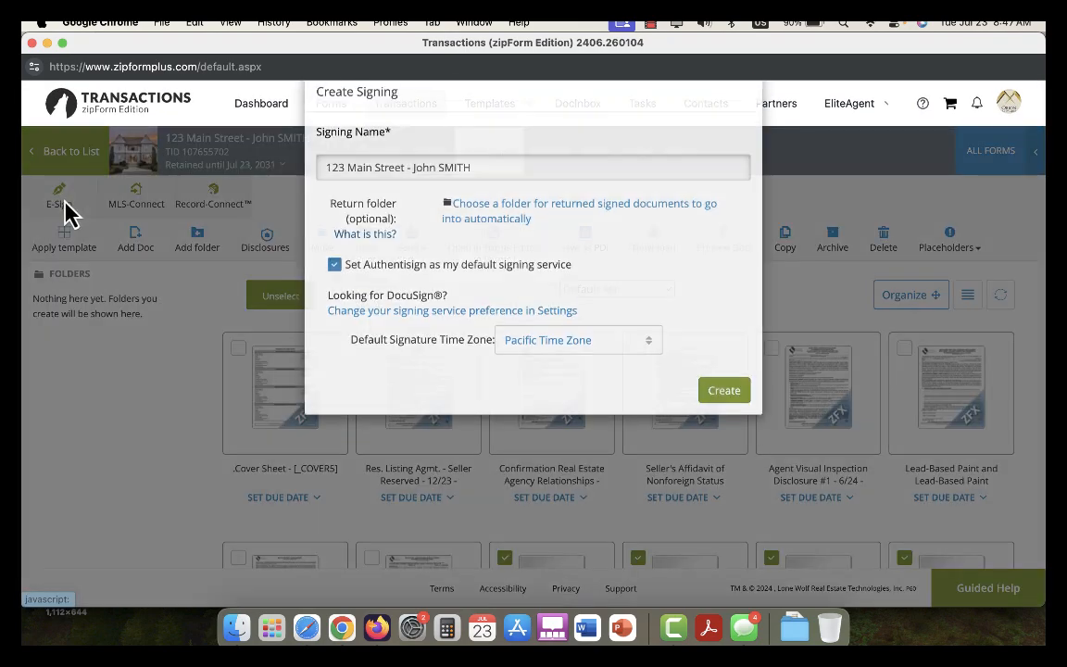
left_click(530, 201)
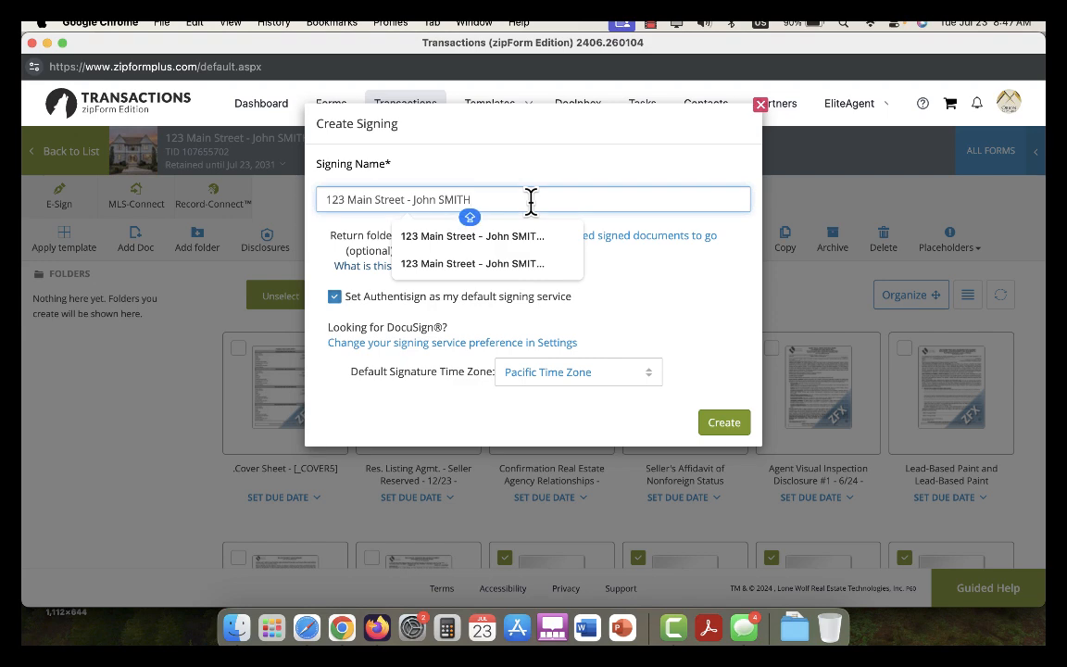
key("Caps_Lock")
type("#")
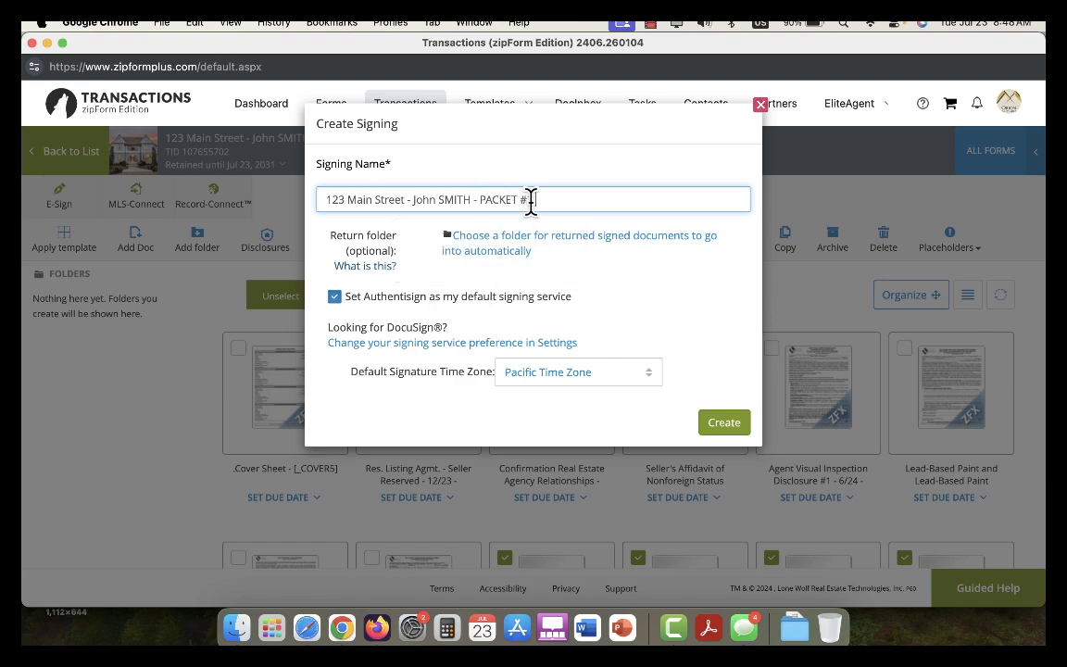
type("1 - SELLER'S DISCLOSURES")
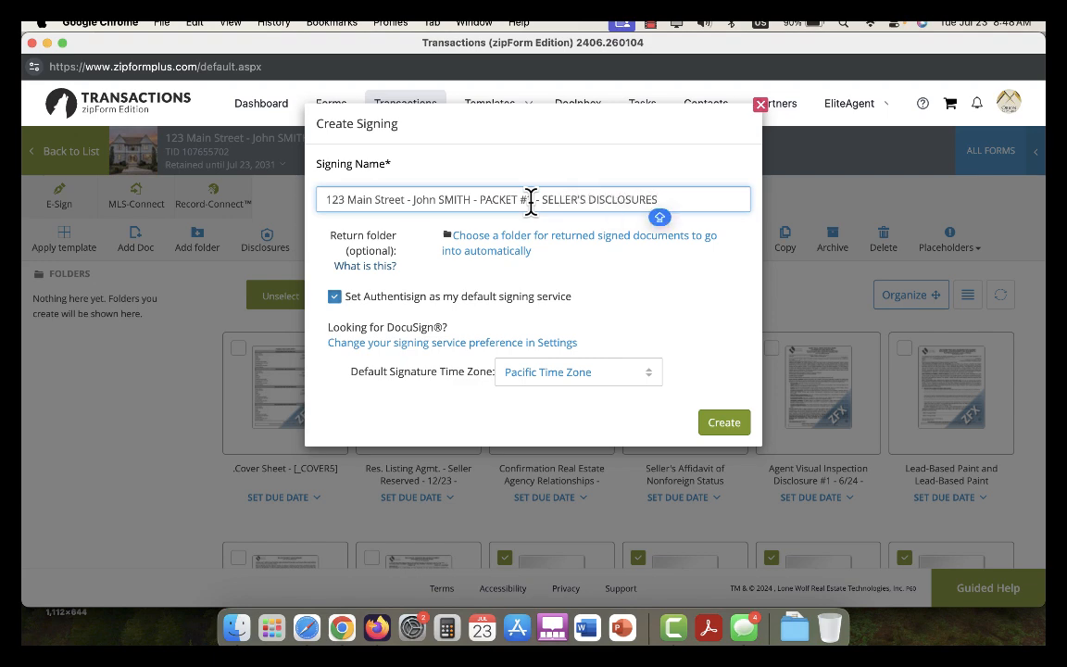
type(" &")
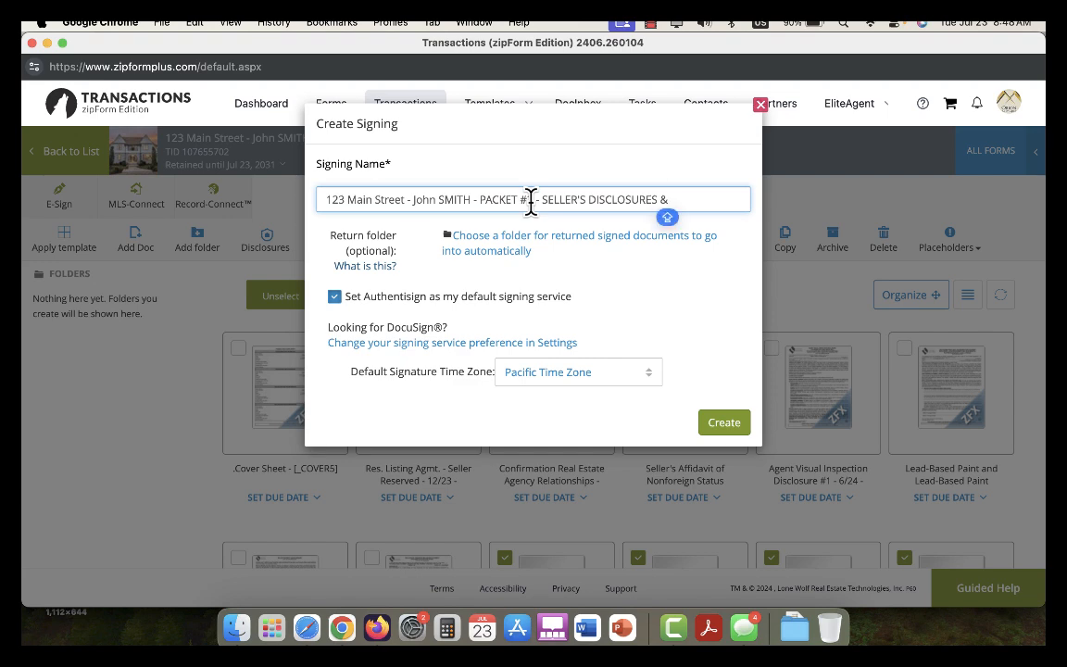
type(" REPORTS")
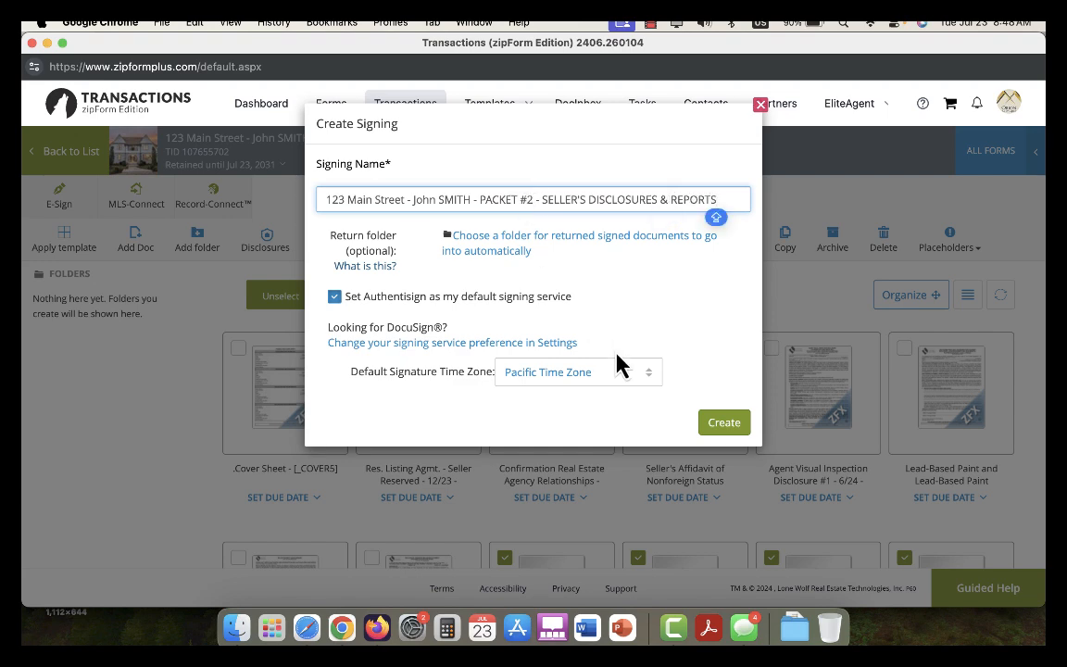
left_click(726, 424)
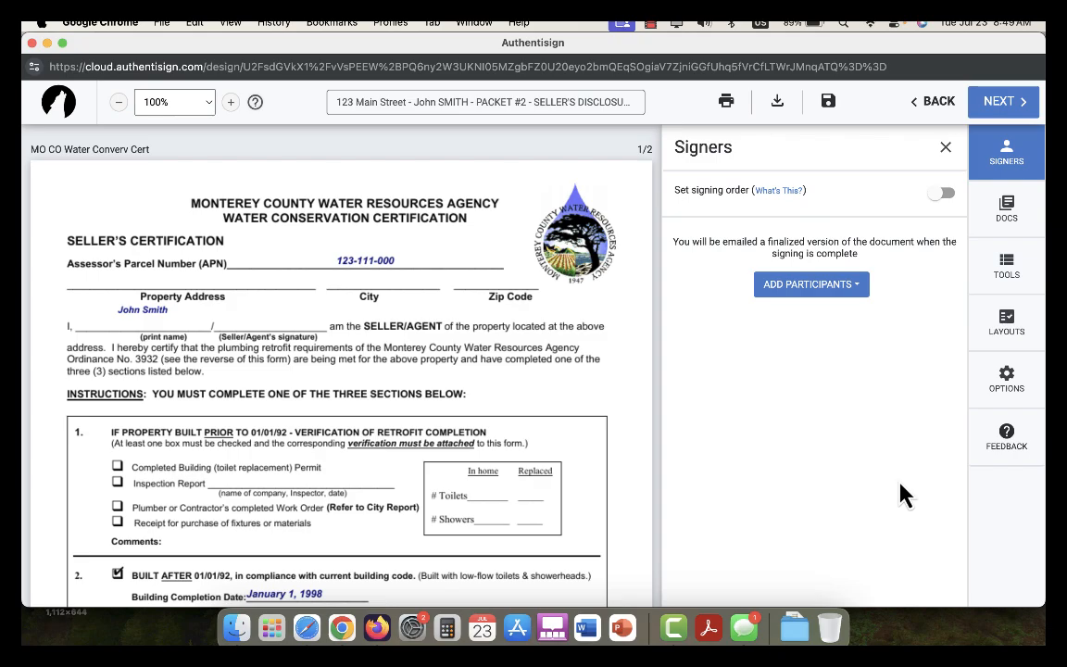
Move the PRELIM-LINKED-LIVELOOK-Merged document to position 1 in the signing's document order, ahead of MO CO Water Converv Cert
scroll(597, 353, "down", 20)
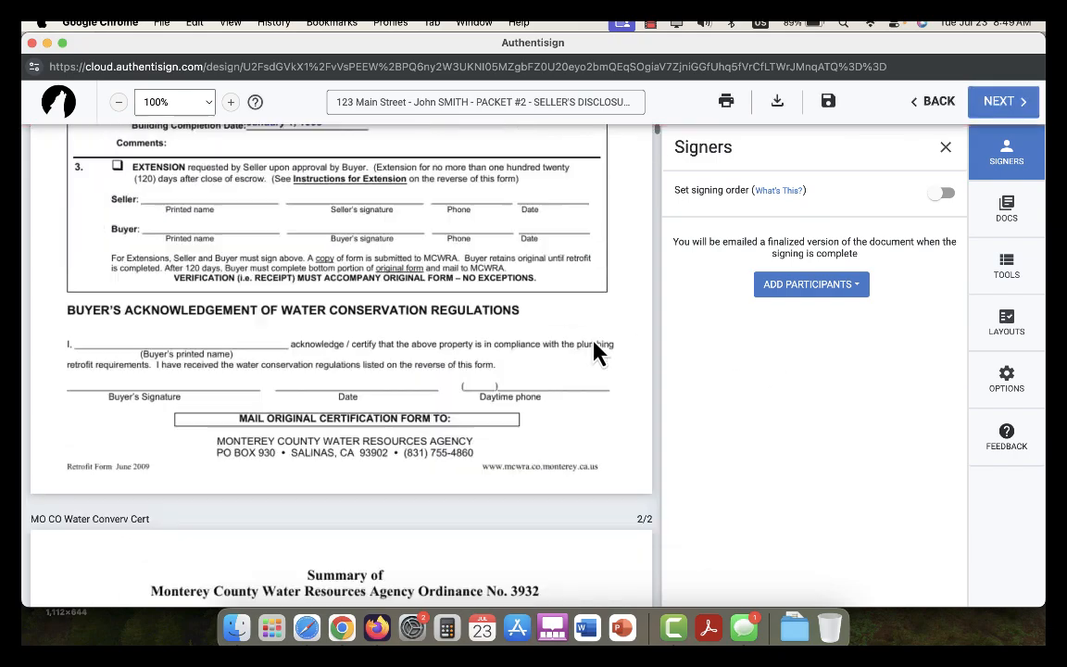
scroll(597, 353, "up", 10)
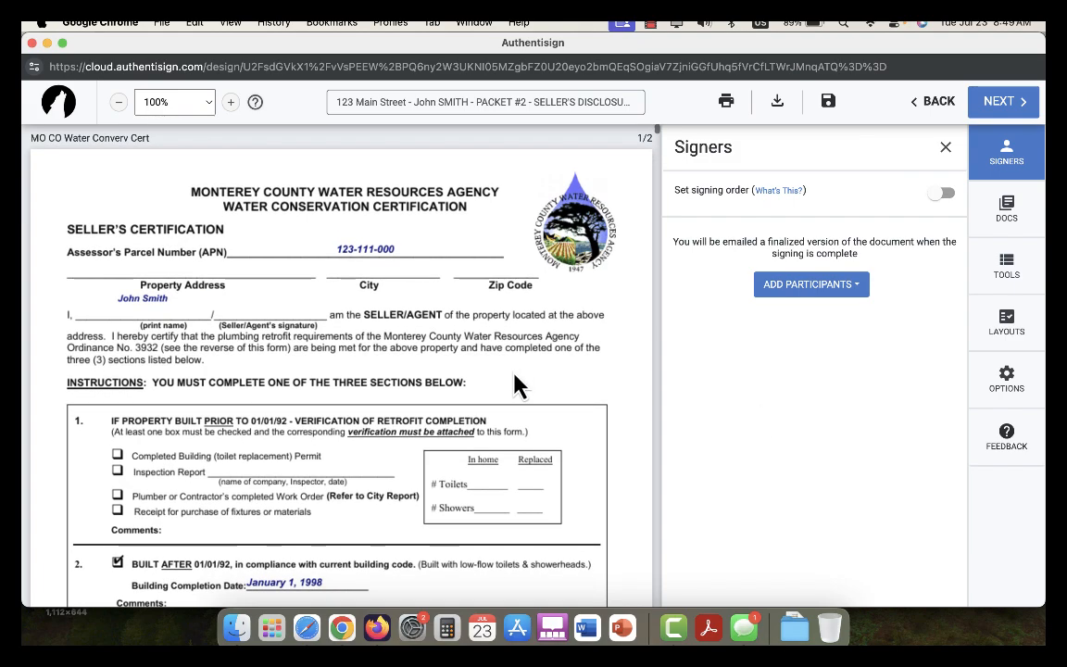
scroll(512, 374, "down", 15)
scroll(513, 374, "up", 15)
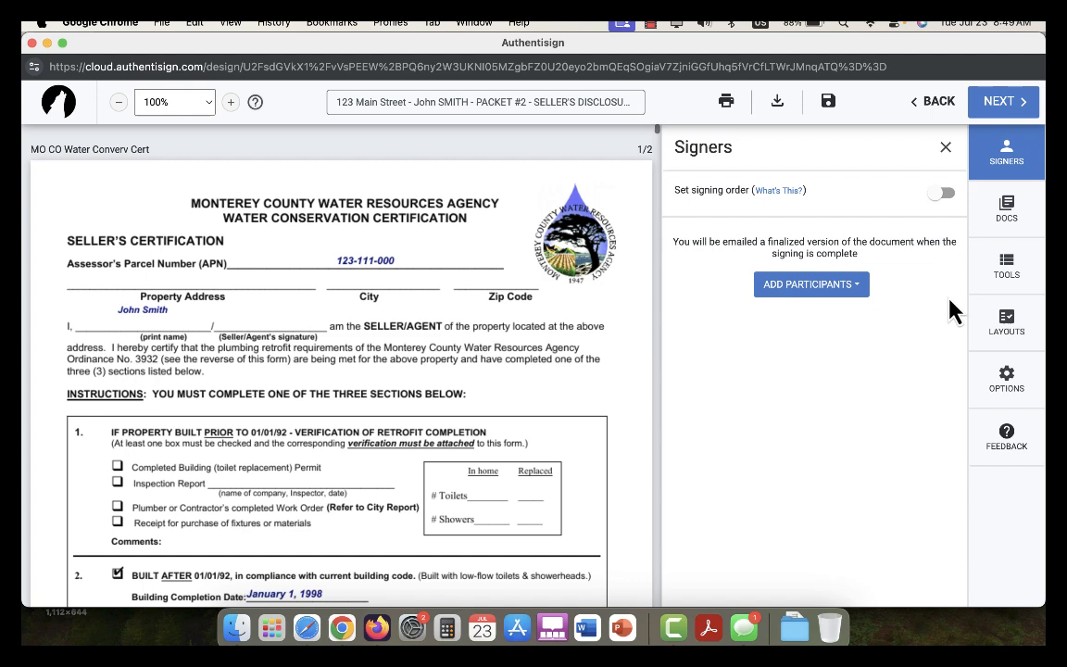
left_click(1008, 209)
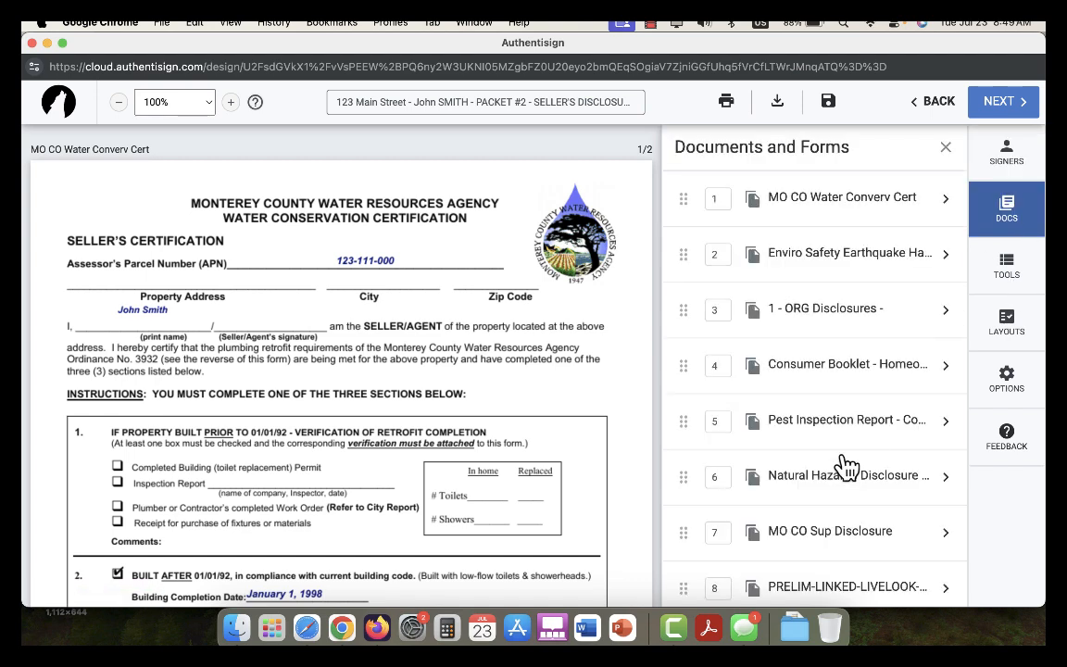
scroll(845, 466, "down", 2)
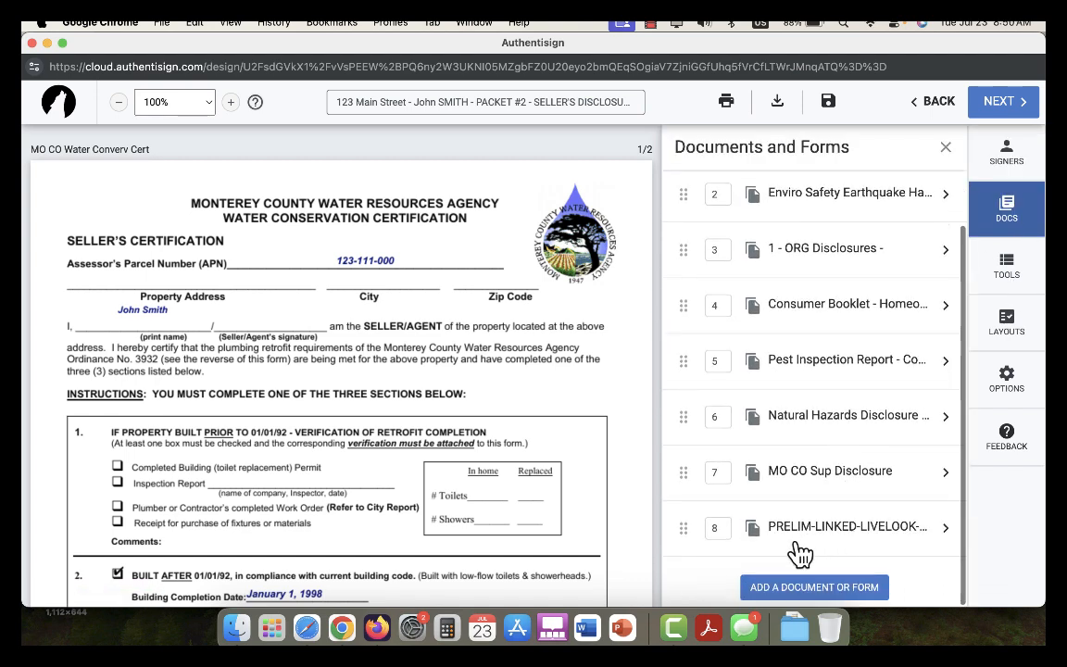
left_click_drag(685, 527, 690, 200)
scroll(751, 413, "up", 2)
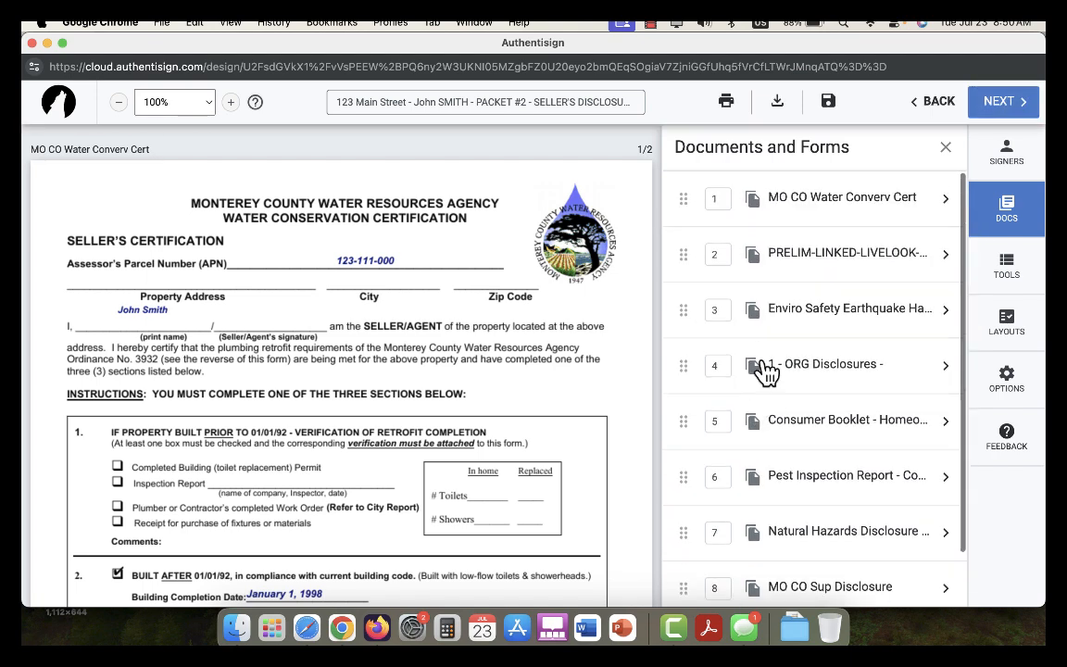
left_click_drag(687, 258, 678, 200)
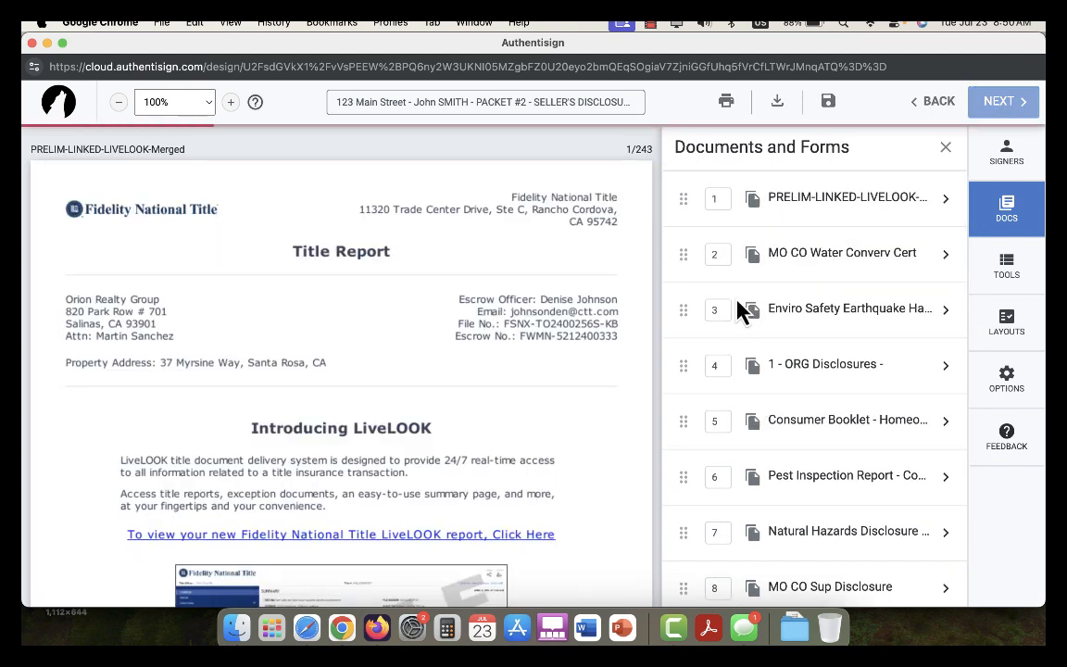
scroll(782, 403, "down", 2)
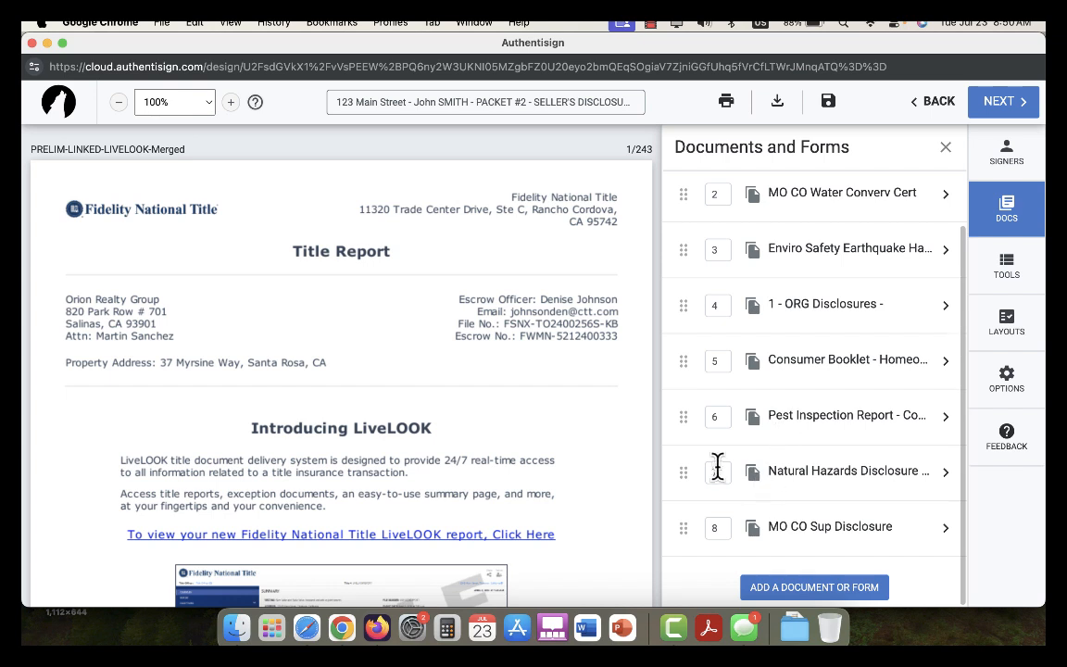
Move the Natural Hazards Disclosure document to position 2 in the signing's document order, directly after PRELIM-LINKED-LIVELOOK-Merged
scroll(690, 477, "up", 2)
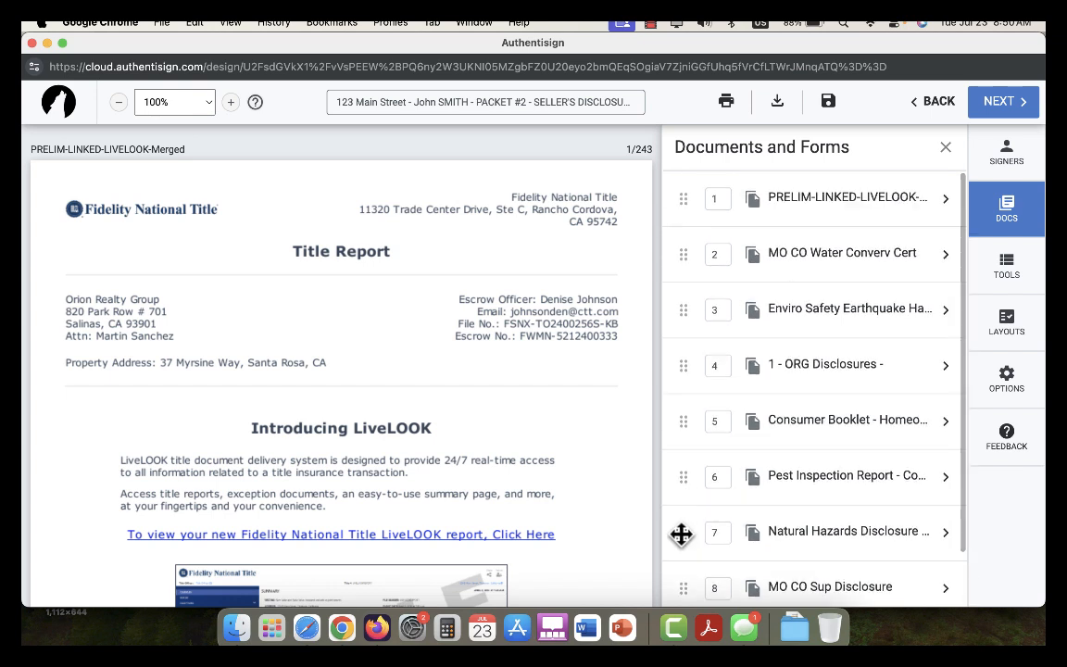
left_click_drag(683, 531, 705, 270)
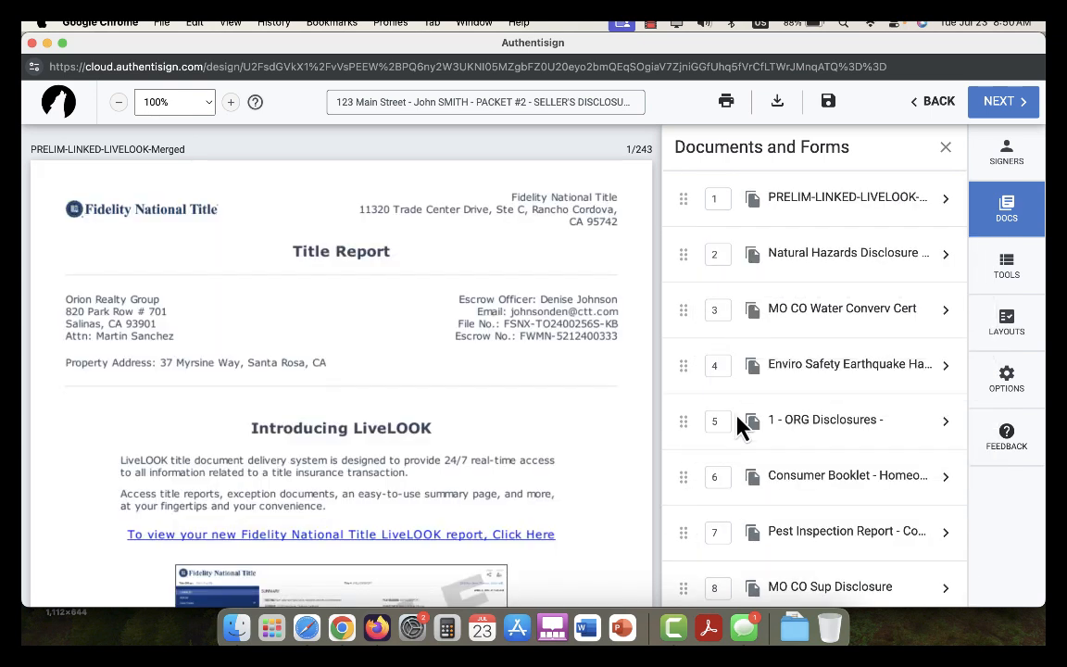
Look over the first two pages of the PRELIM-LINKED-LIVELOOK-Merged title report
scroll(389, 428, "down", 5)
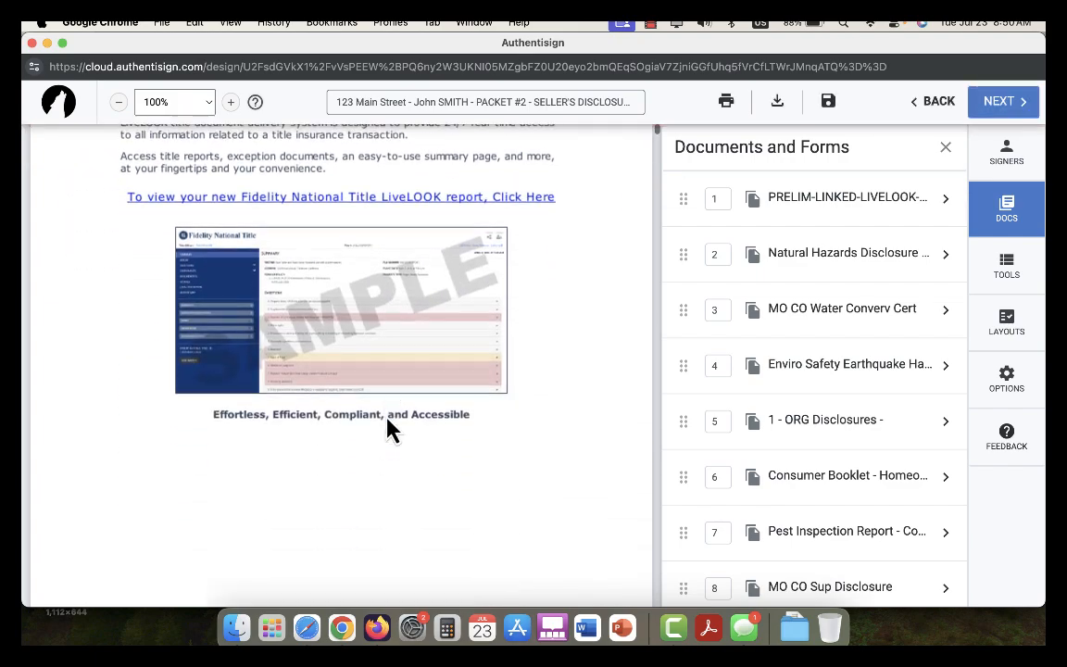
scroll(389, 428, "up", 5)
scroll(389, 428, "down", 6)
scroll(389, 428, "down", 5)
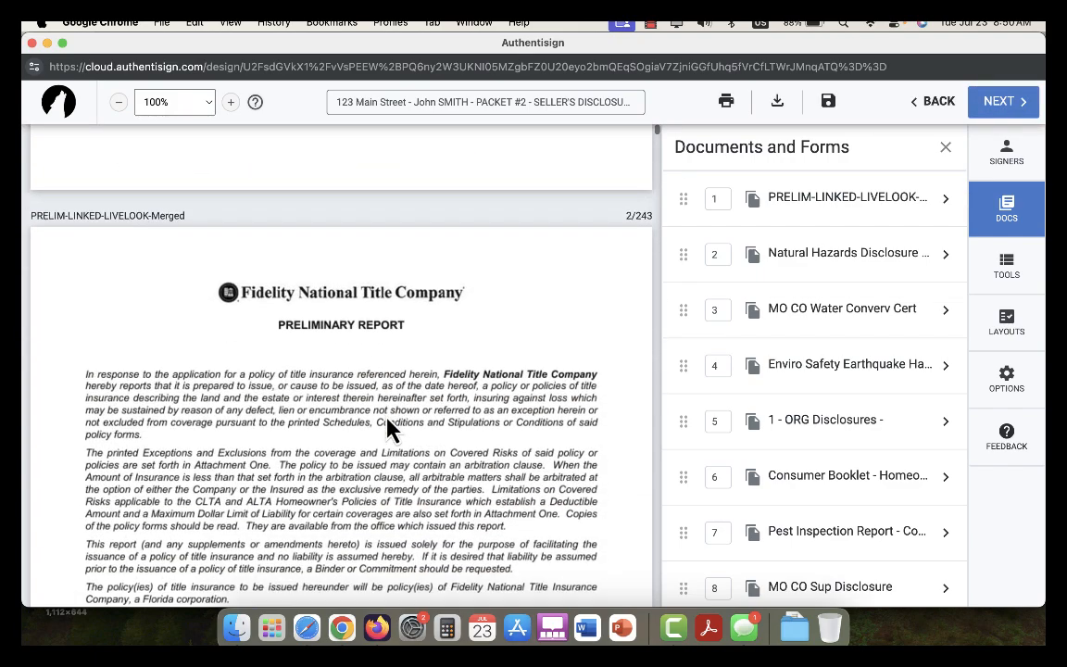
scroll(389, 428, "up", 10)
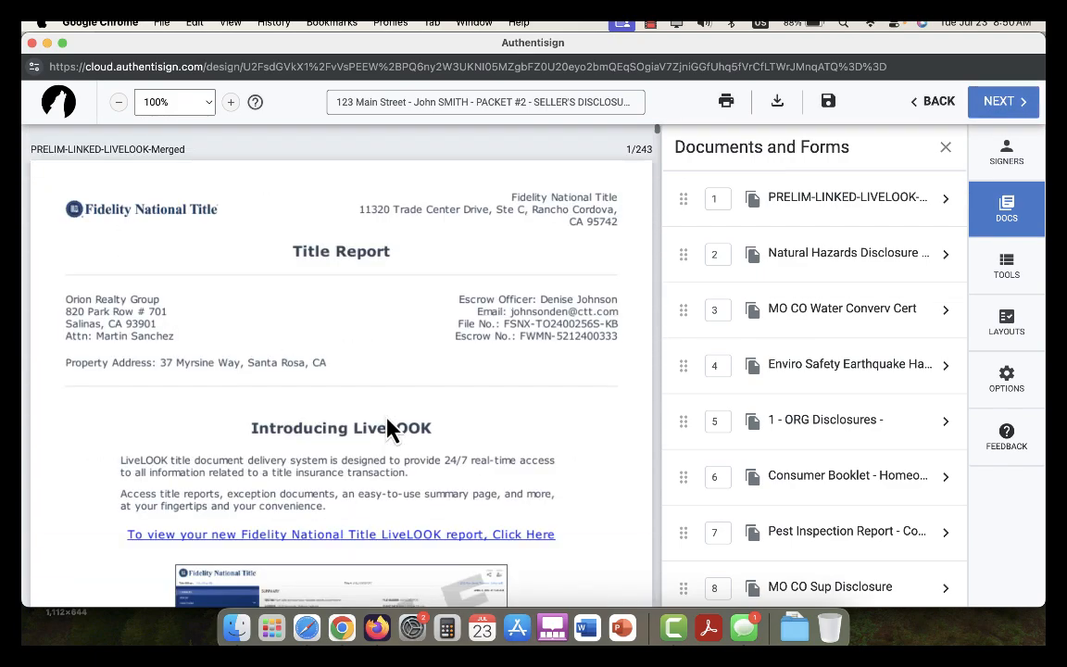
scroll(534, 312, "down", 2)
scroll(533, 312, "up", 2)
Move the Consumer Booklet document to position 8, the last place in the signing's document order
scroll(816, 341, "down", 1)
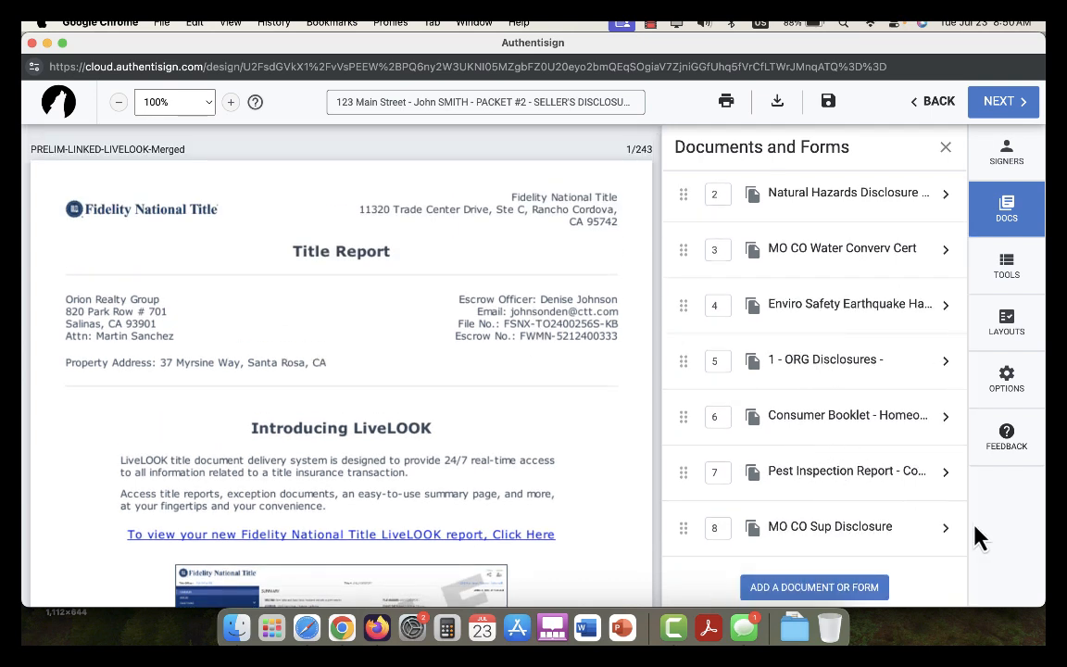
scroll(885, 492, "up", 1)
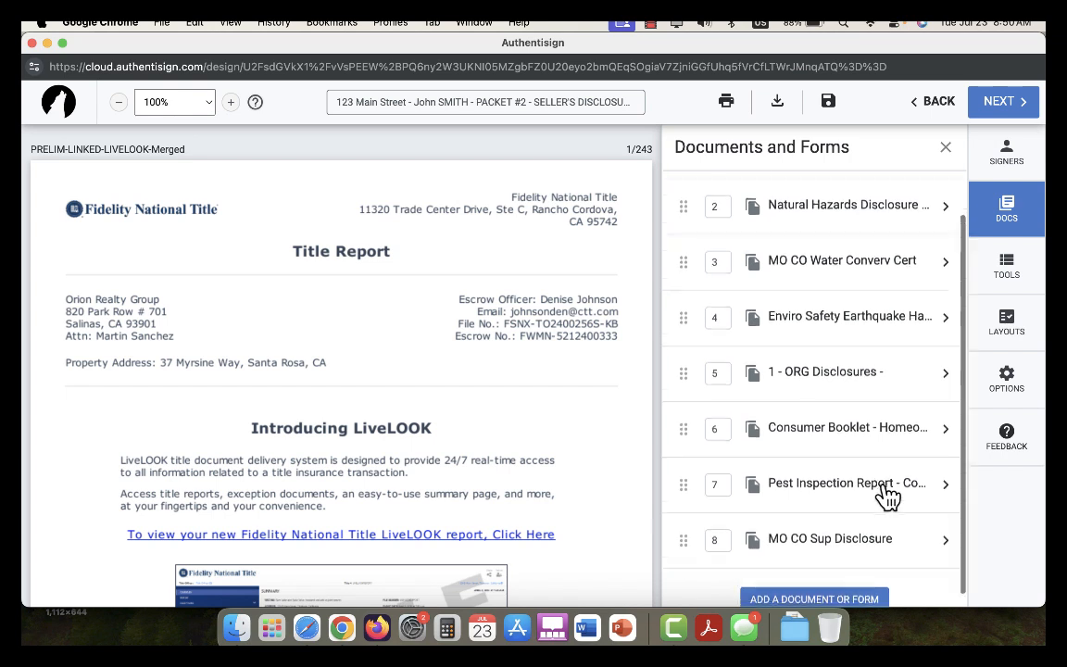
scroll(885, 493, "up", 3)
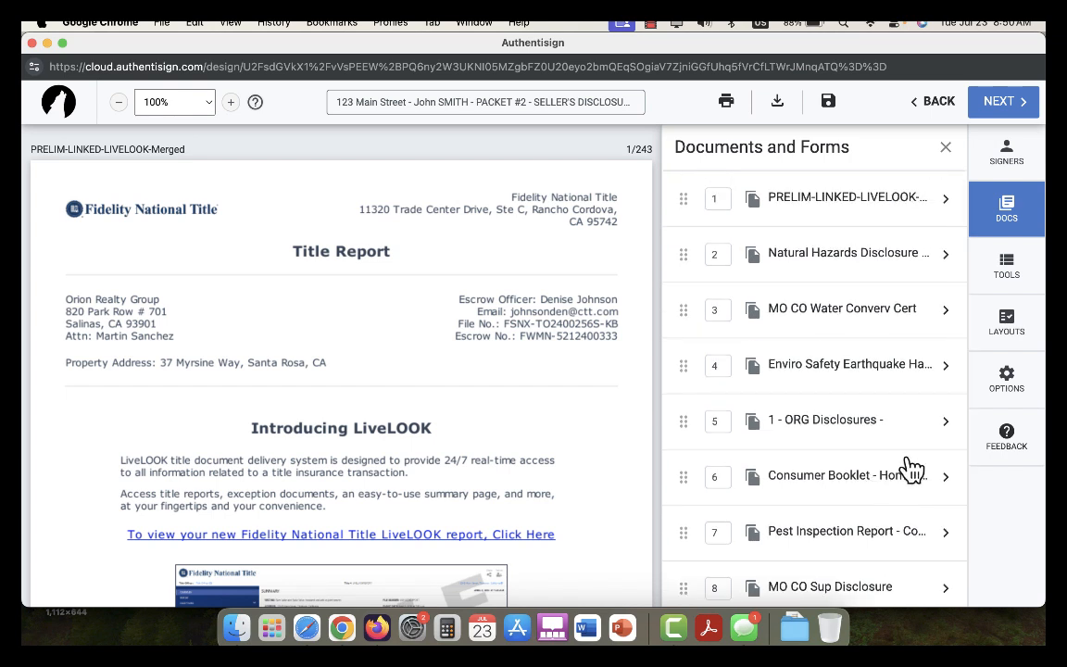
scroll(819, 288, "down", 5)
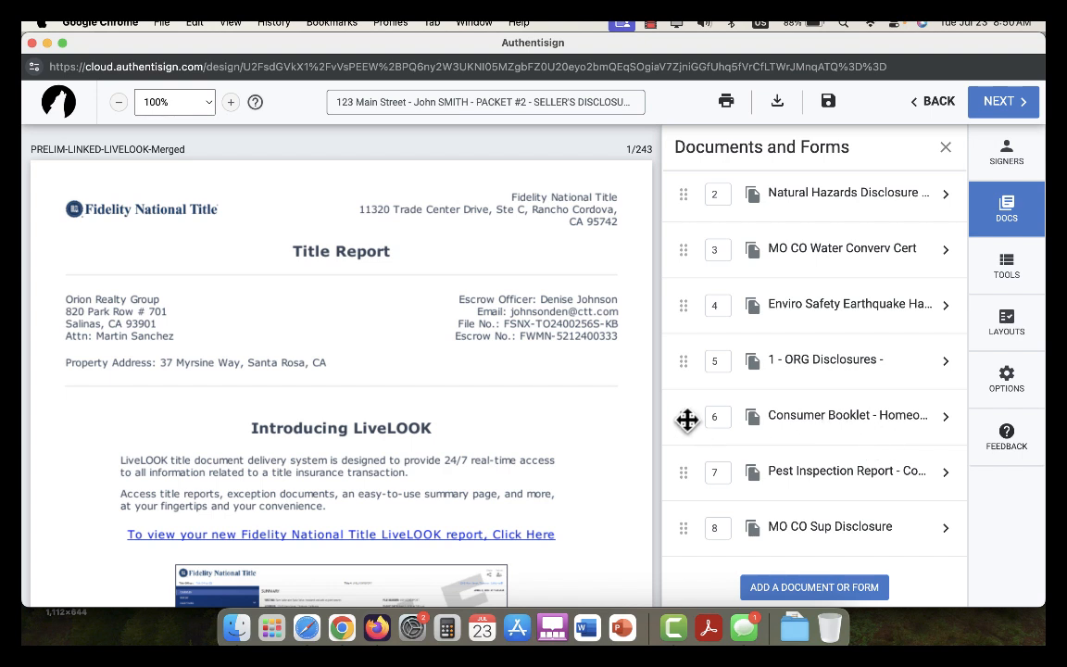
left_click_drag(686, 420, 685, 553)
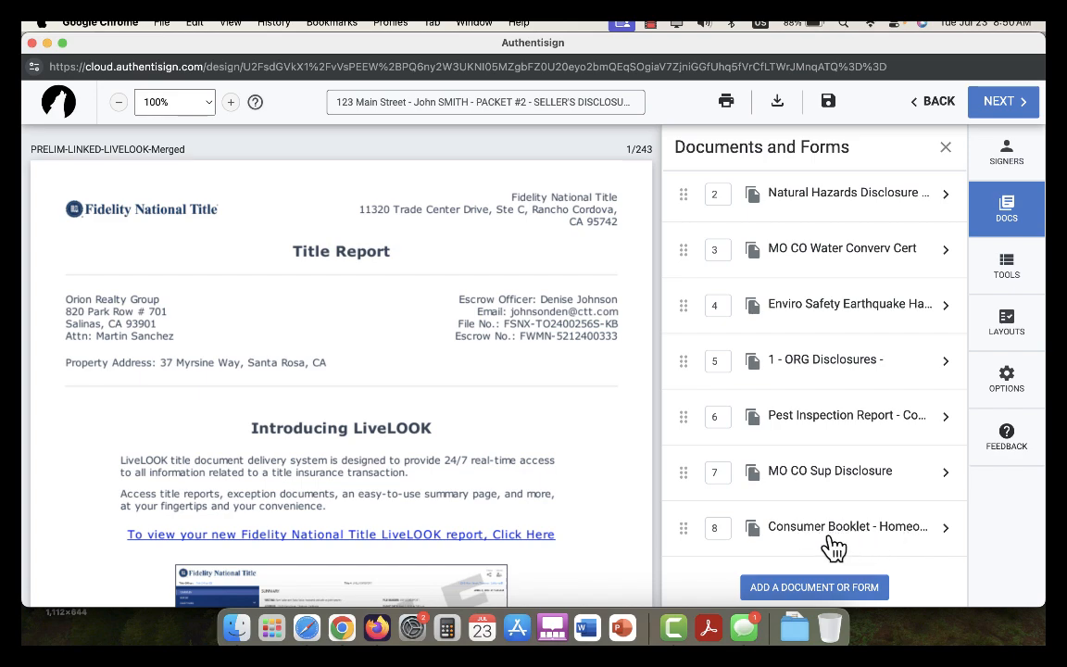
Review the combined packet from the title report to the Consumer Booklet's acknowledgement page and return to its first page
scroll(567, 312, "down", 10)
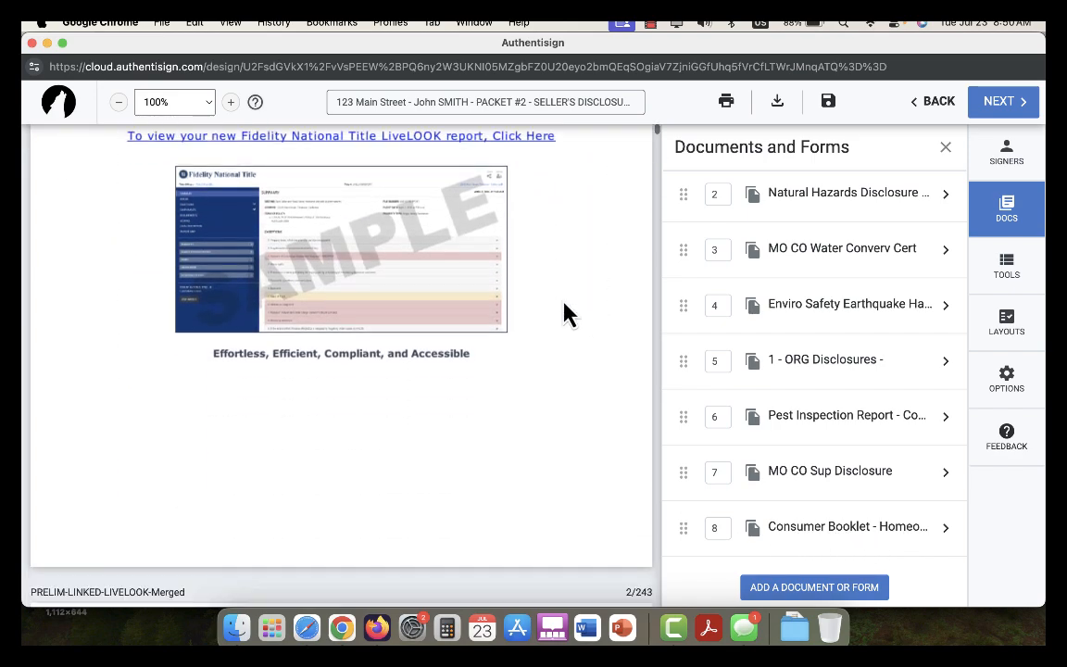
scroll(571, 287, "up", 10)
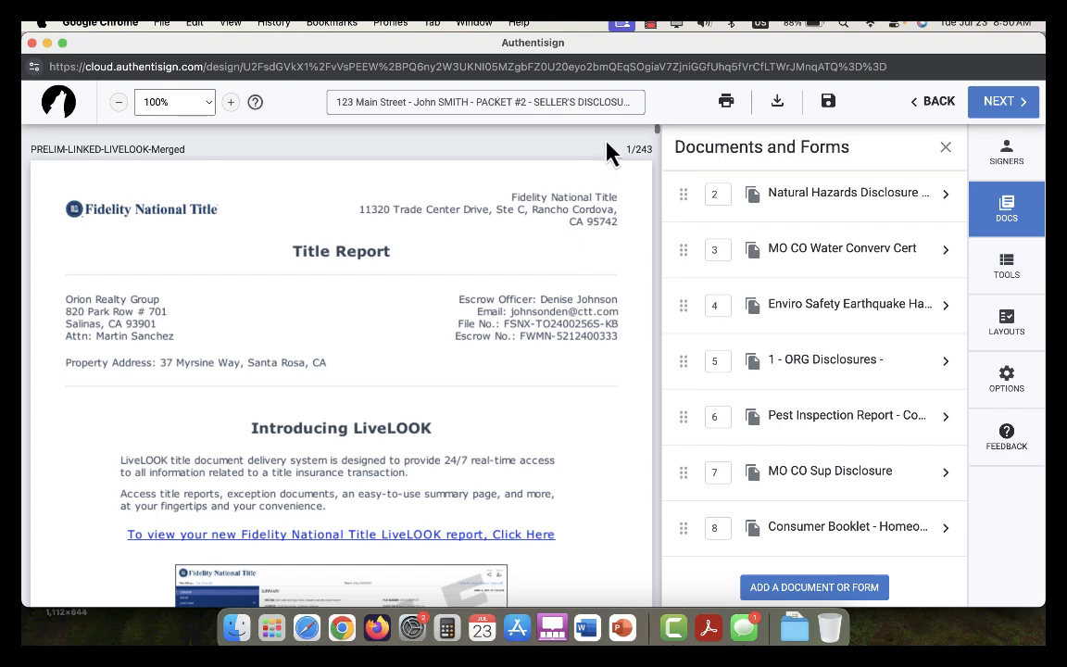
mouse_move(655, 137)
left_mouse_down()
mouse_move(627, 345)
mouse_move(624, 614)
left_mouse_up()
scroll(410, 414, "down", 20)
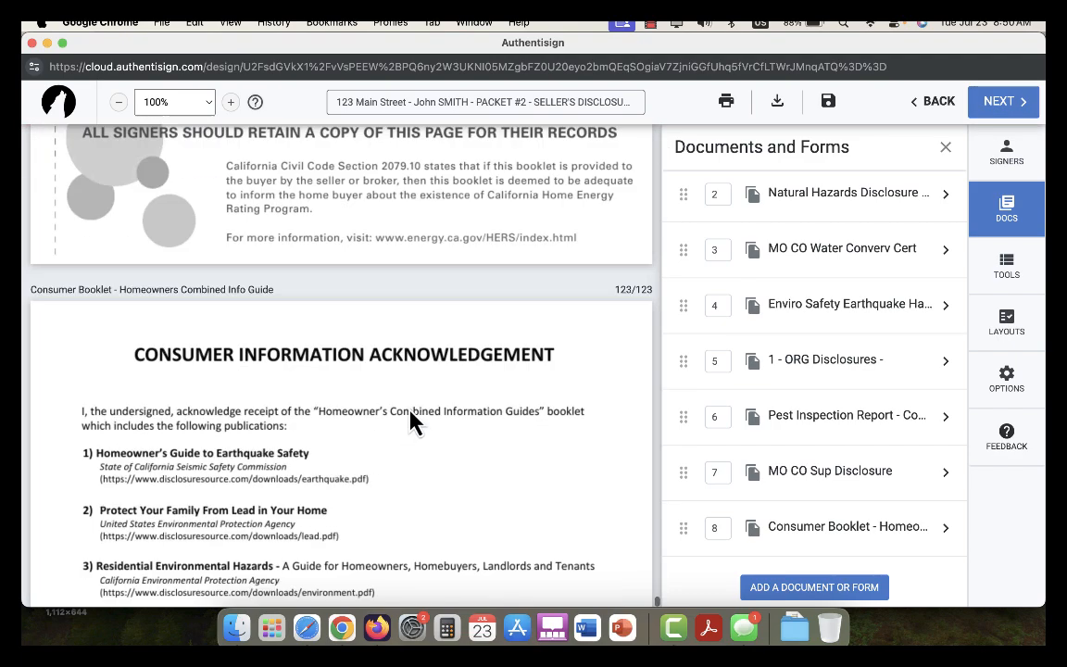
scroll(410, 422, "down", 20)
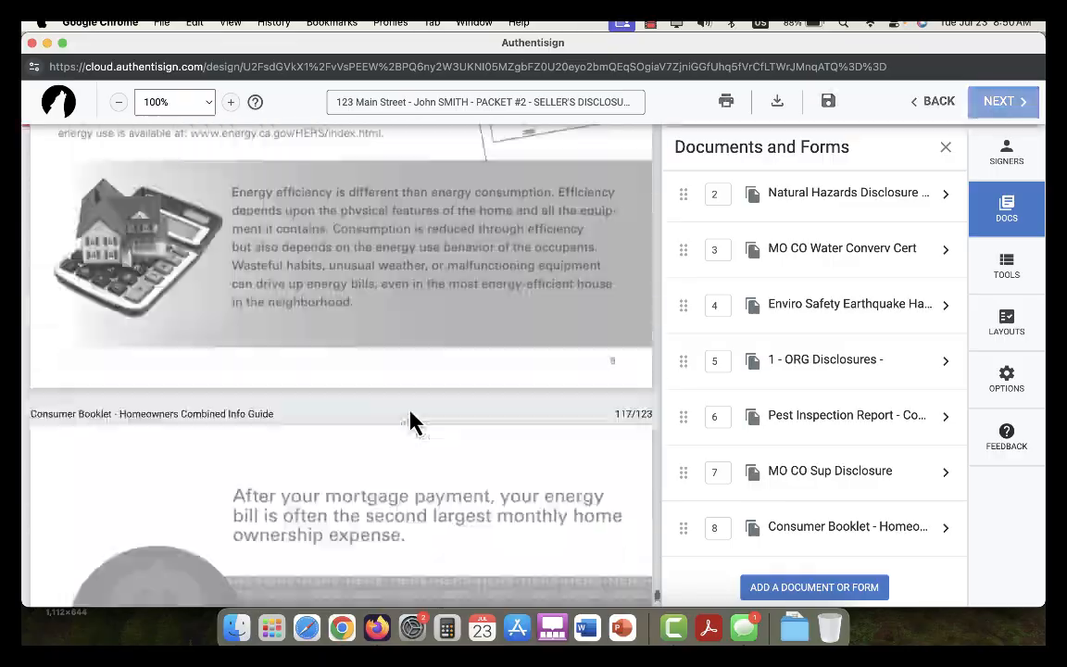
scroll(410, 422, "up", 20)
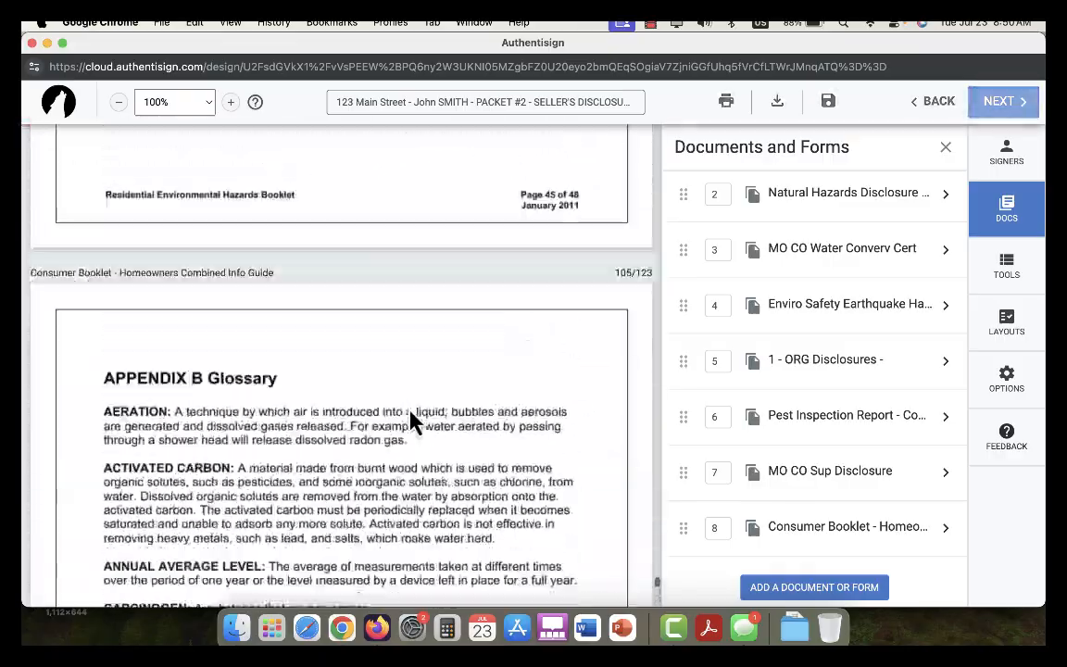
scroll(410, 422, "up", 20)
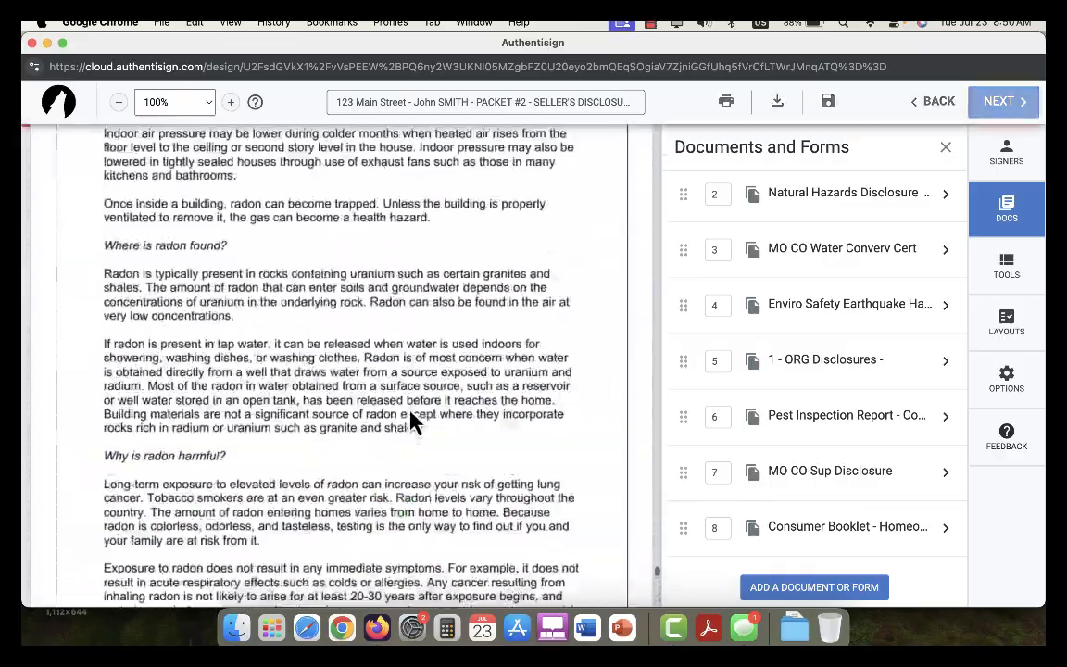
scroll(410, 422, "up", 20)
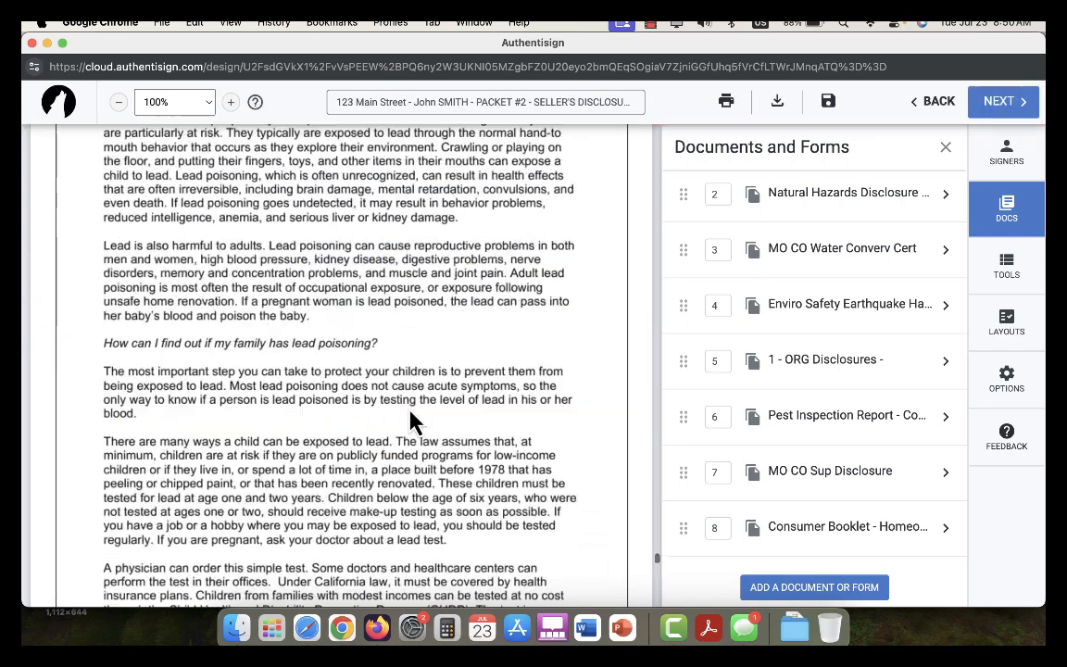
left_click_drag(652, 558, 643, 352)
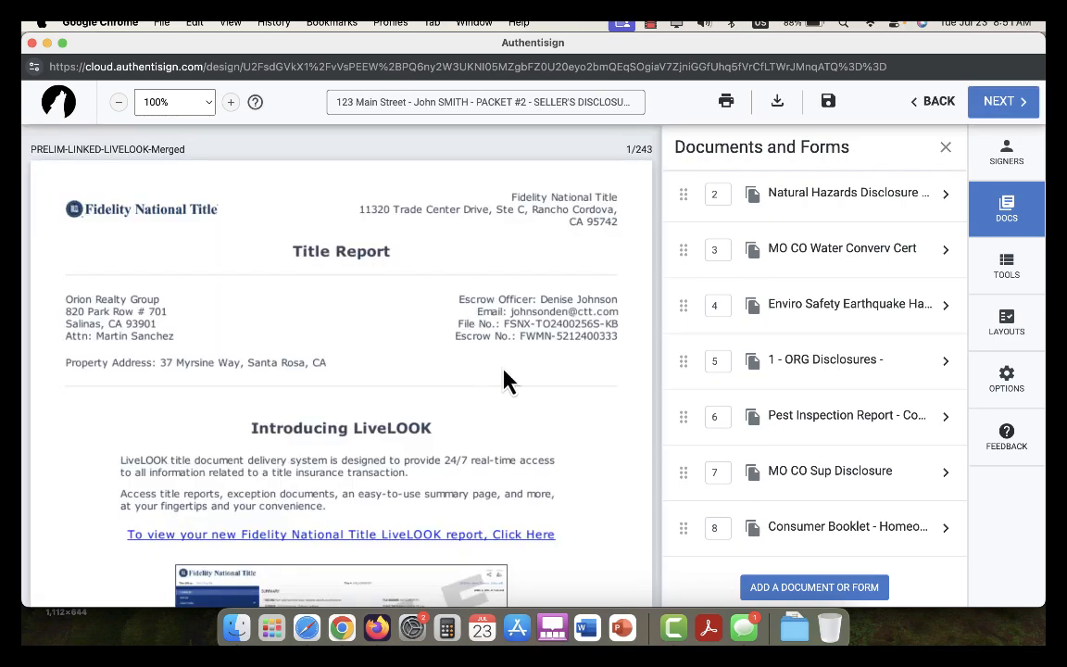
scroll(297, 447, "down", 5)
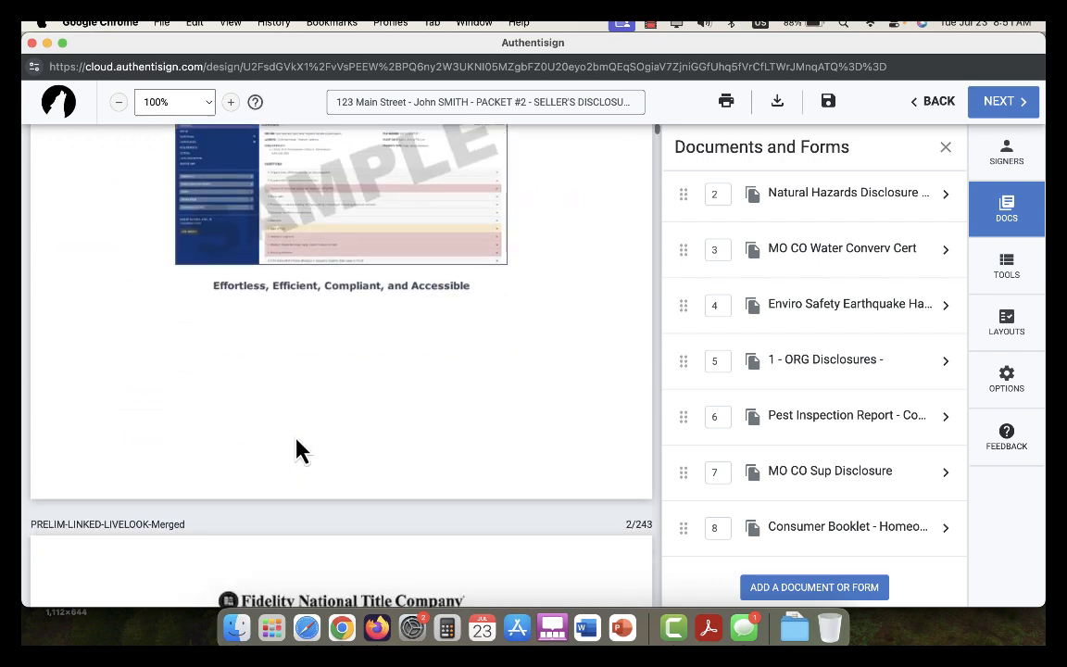
scroll(298, 447, "up", 5)
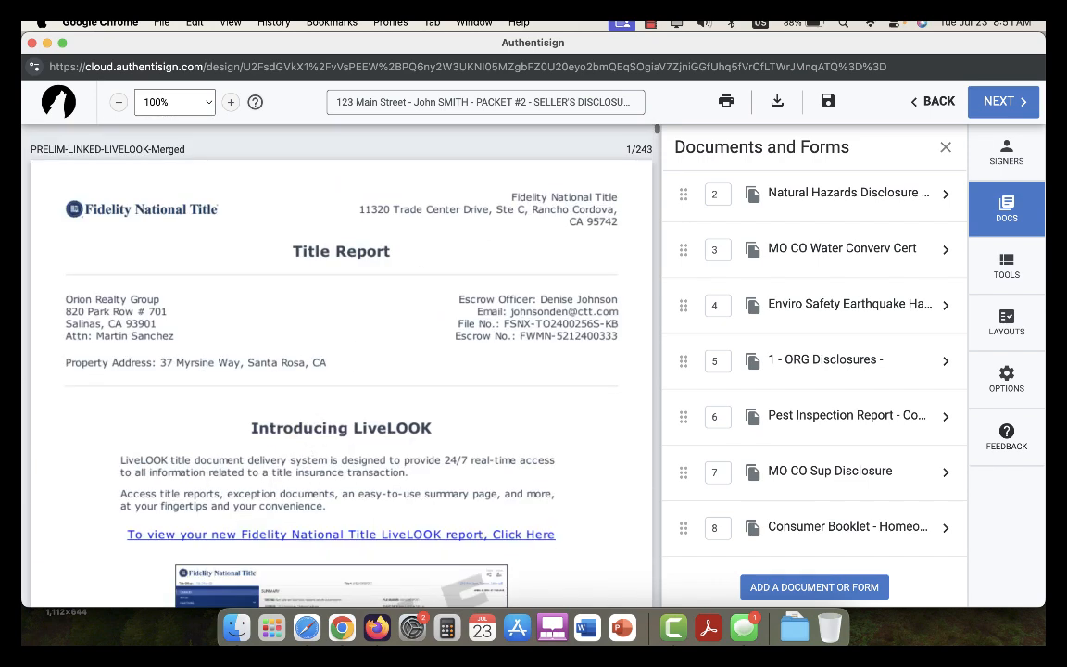
Add Seller One and the Listing Agent from the transaction as remote signers of the packet
left_click(1007, 153)
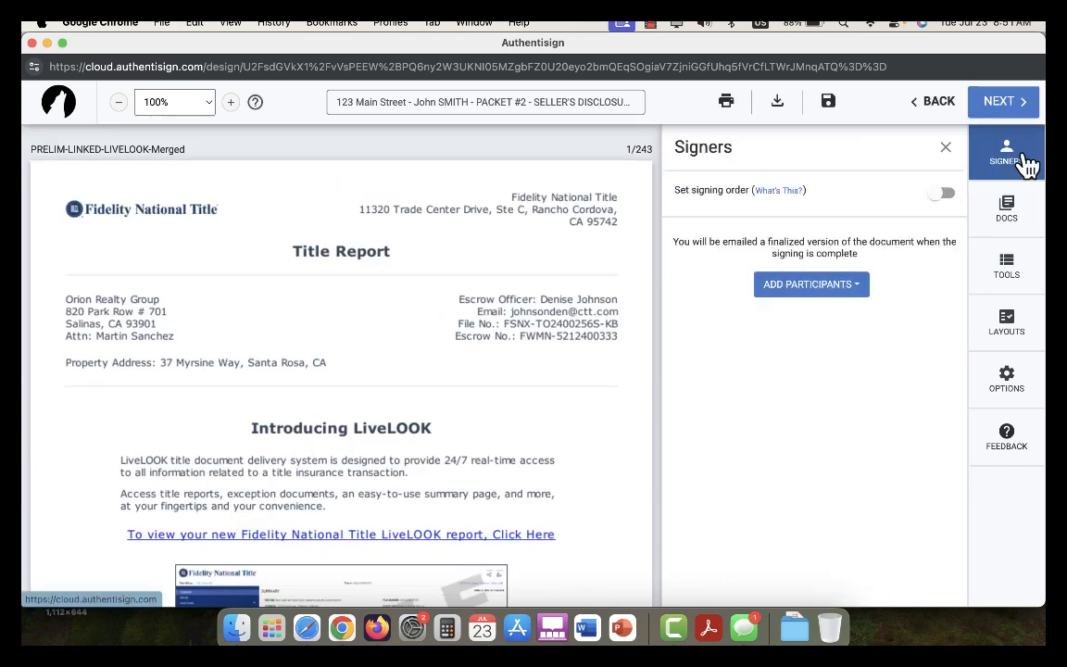
left_click(860, 287)
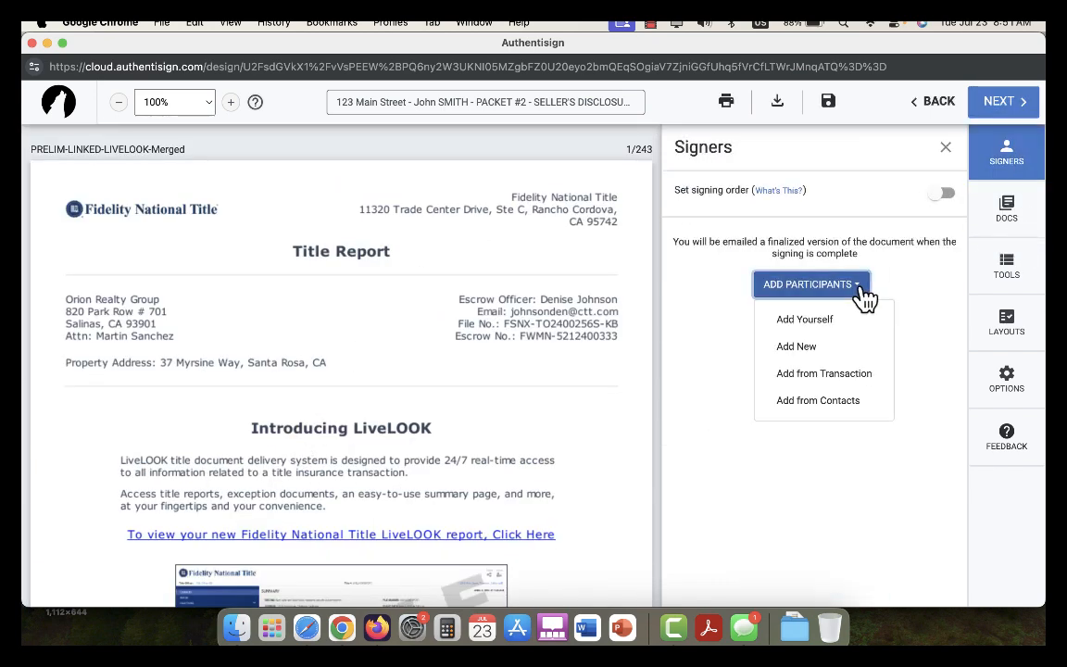
left_click(822, 387)
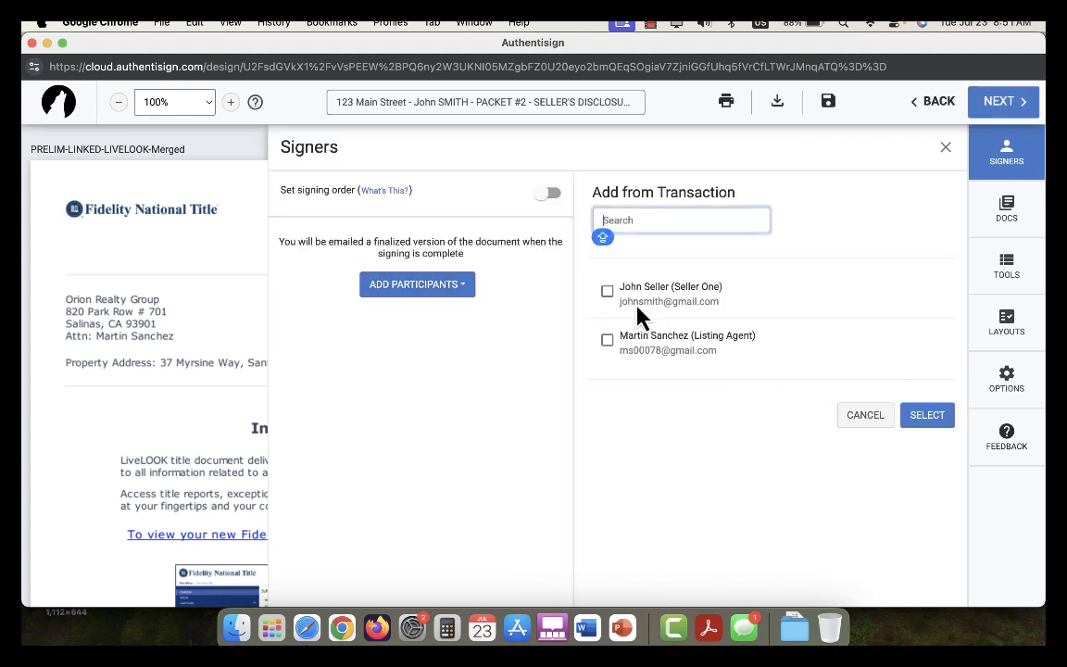
left_click(606, 291)
left_click(606, 340)
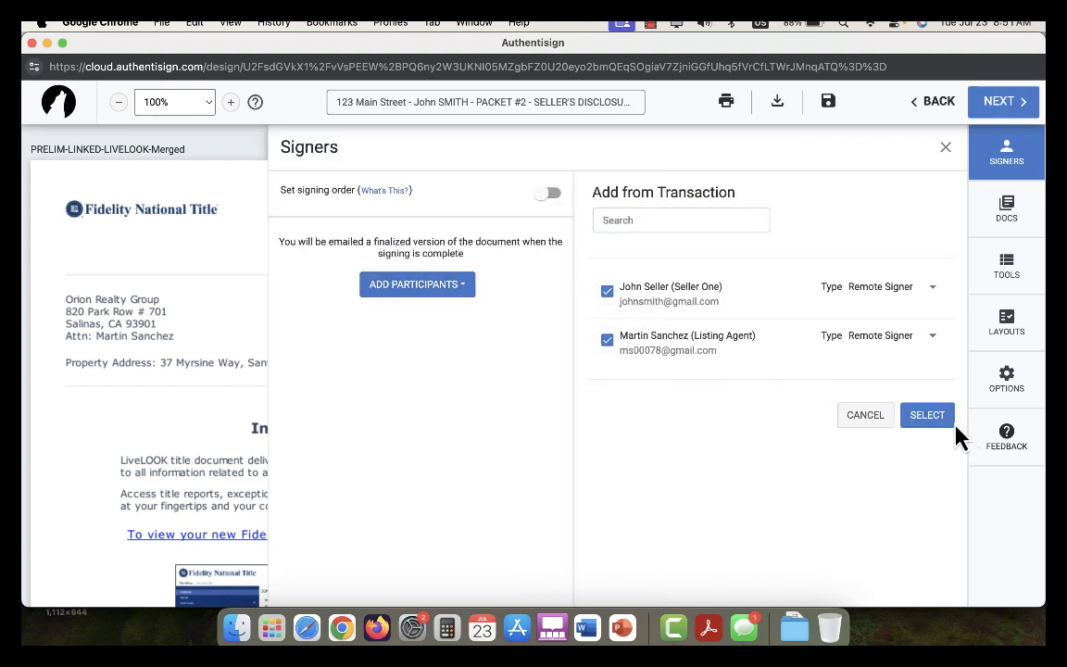
left_click(938, 422)
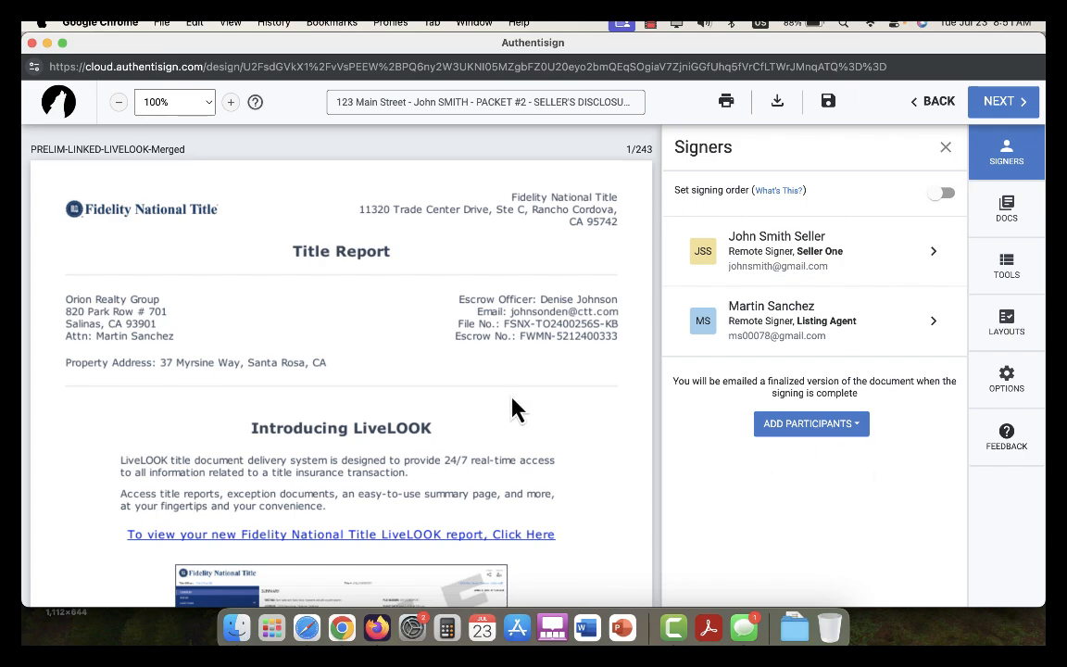
Place a Sign Here field for Seller One on the Seller line on page 3 of the preliminary title report
scroll(514, 408, "down", 15)
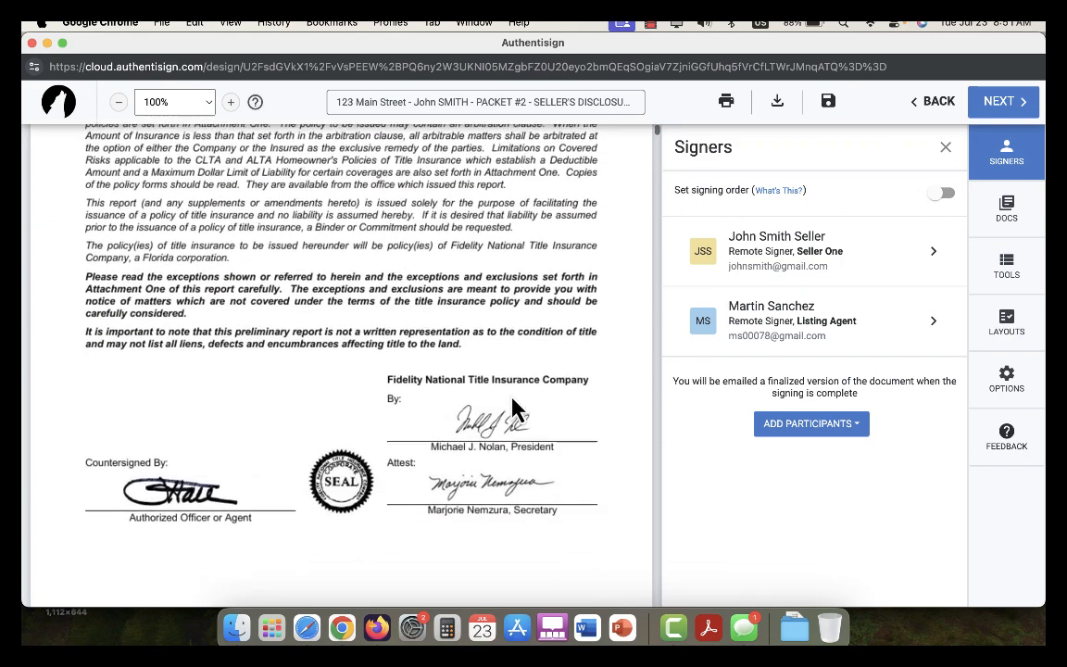
scroll(515, 409, "down", 12)
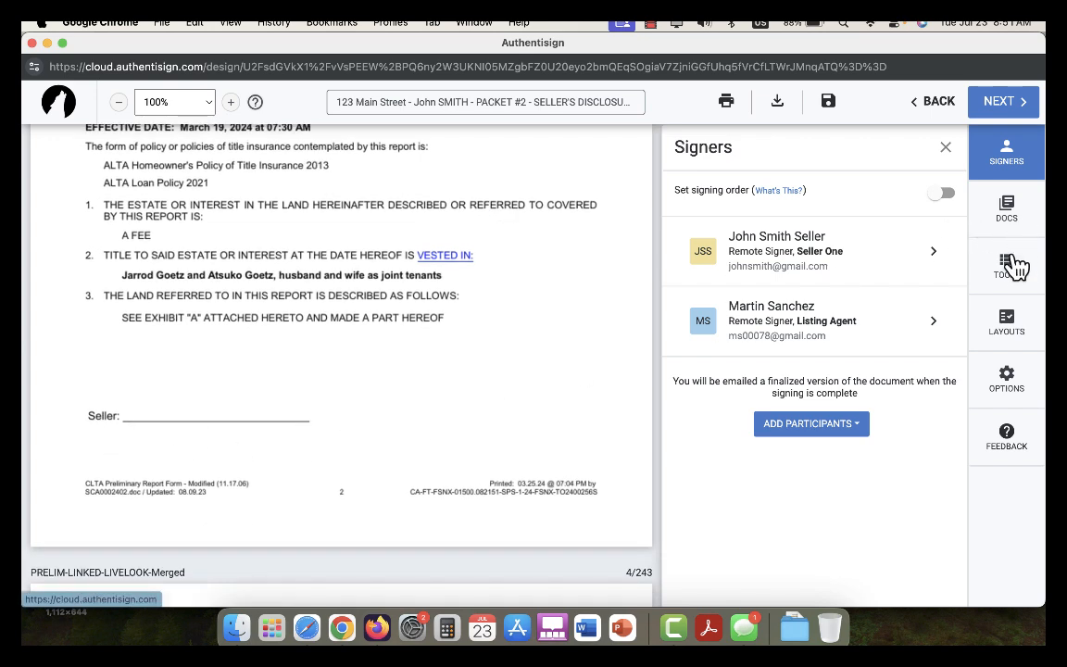
left_click(1013, 285)
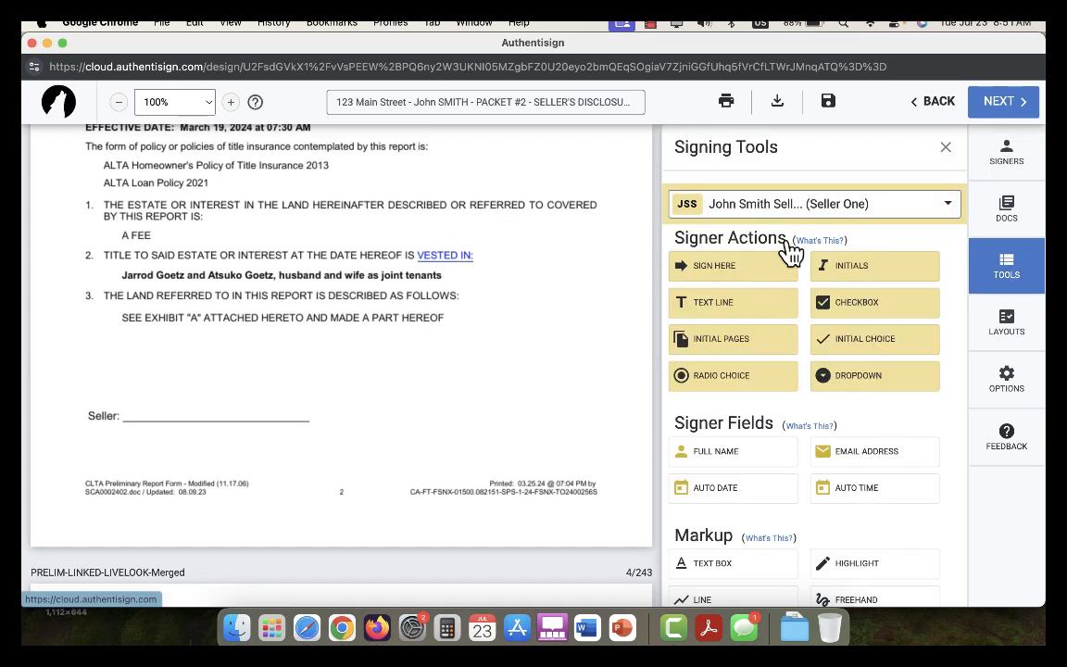
left_click(952, 211)
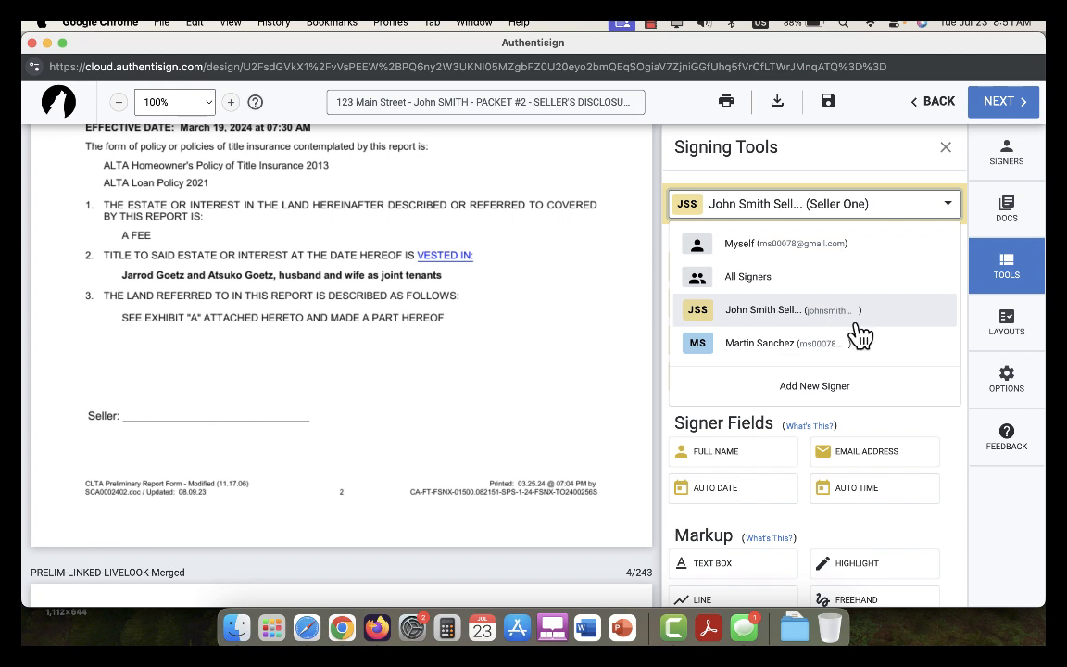
left_click(750, 332)
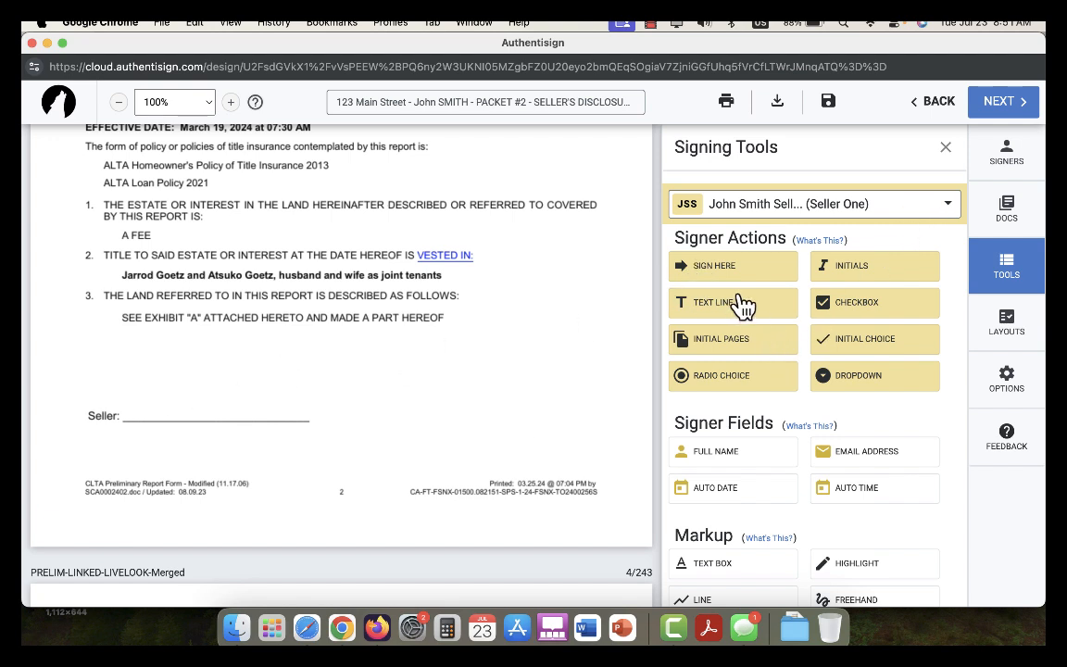
left_click_drag(747, 270, 127, 410)
Look through the remaining pages of the preliminary title report, up to the start of the Natural Hazards Disclosure report, for further signature lines
scroll(374, 321, "down", 5)
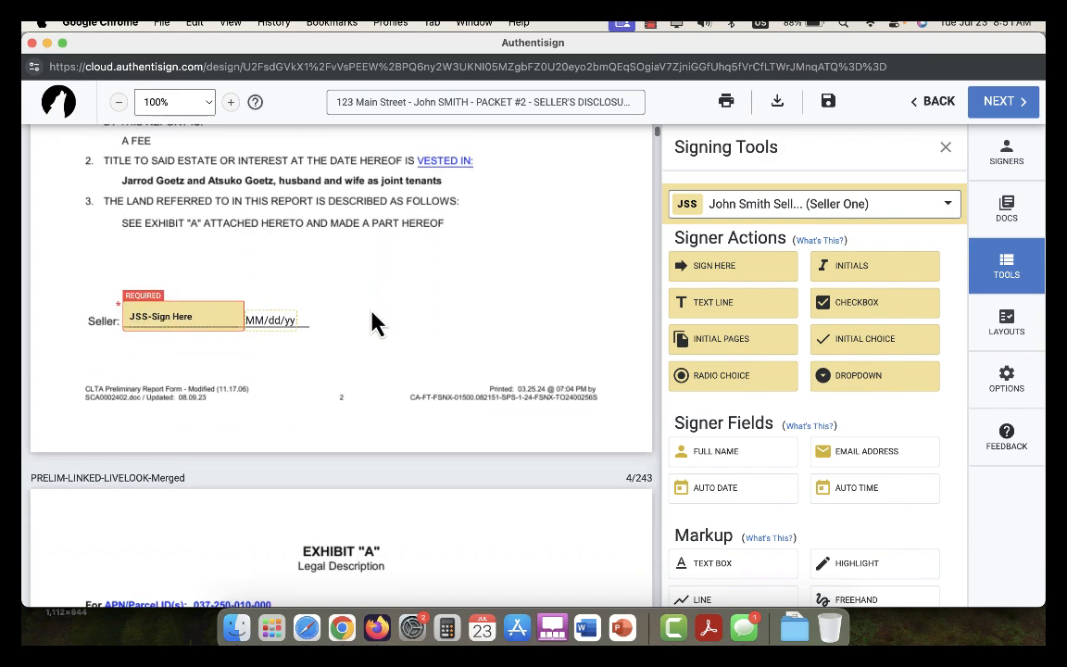
scroll(374, 321, "down", 6)
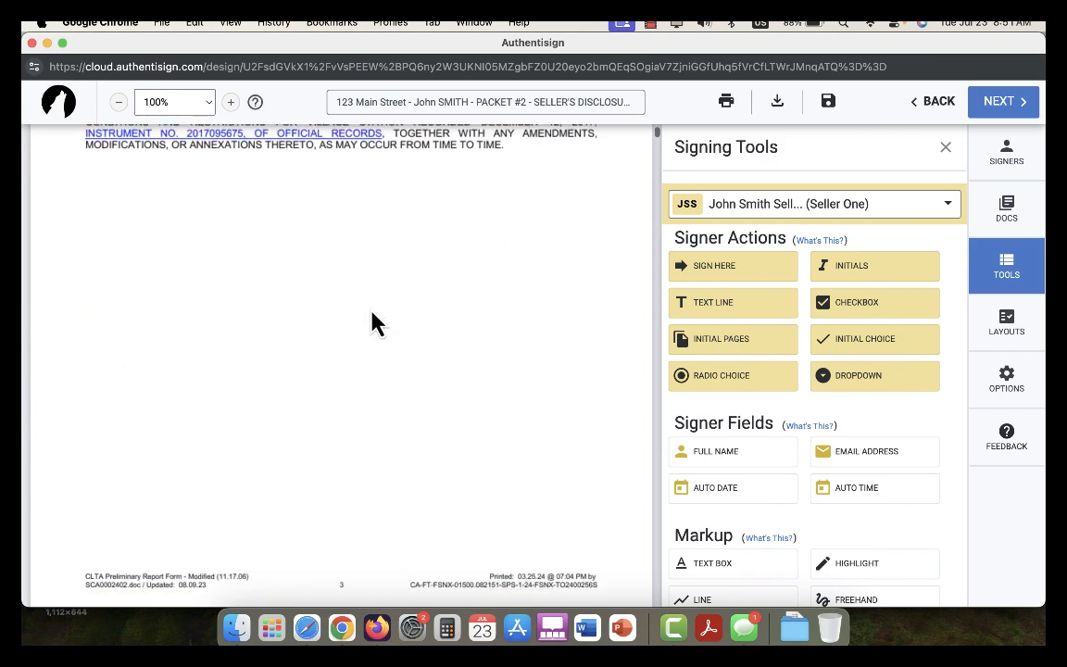
scroll(374, 321, "up", 10)
scroll(374, 322, "up", 4)
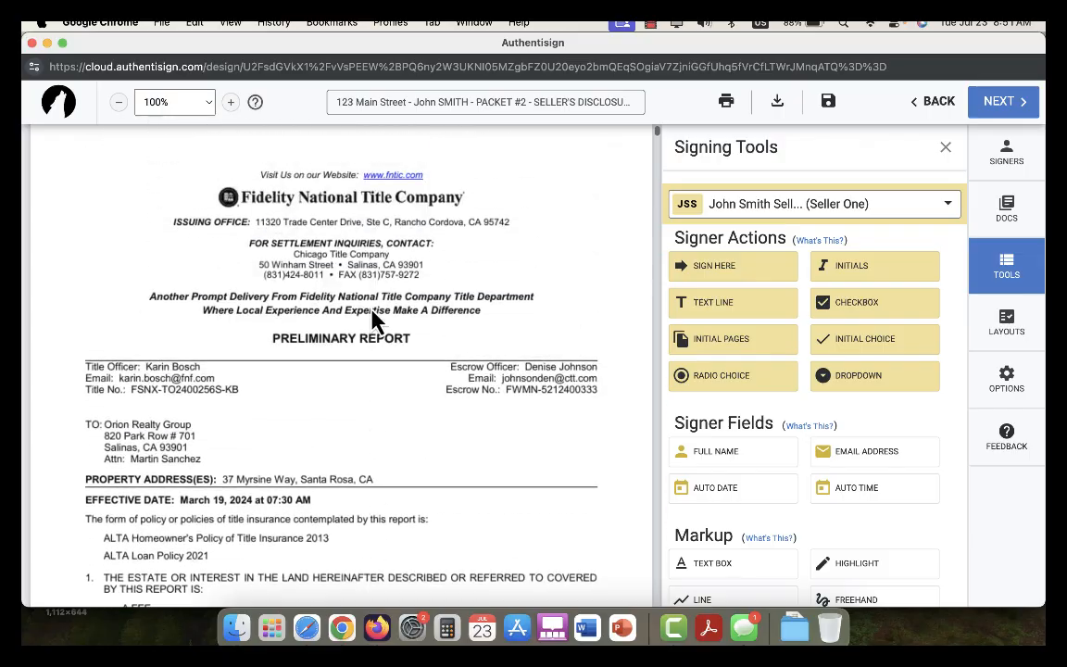
scroll(374, 321, "down", 8)
scroll(374, 321, "down", 20)
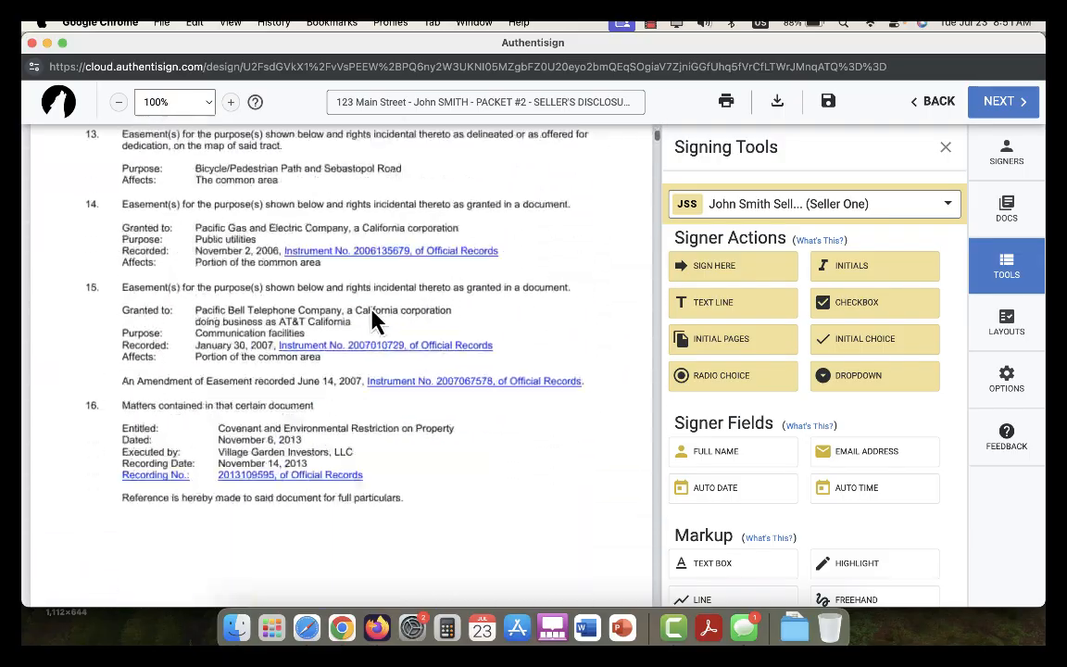
scroll(374, 321, "down", 15)
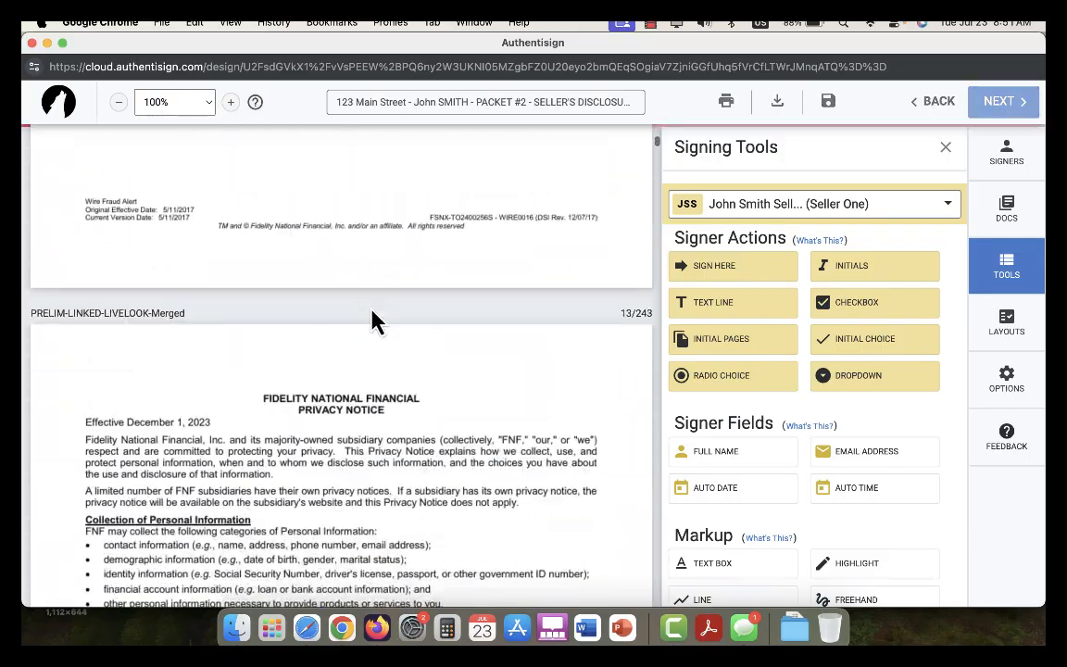
scroll(374, 322, "down", 20)
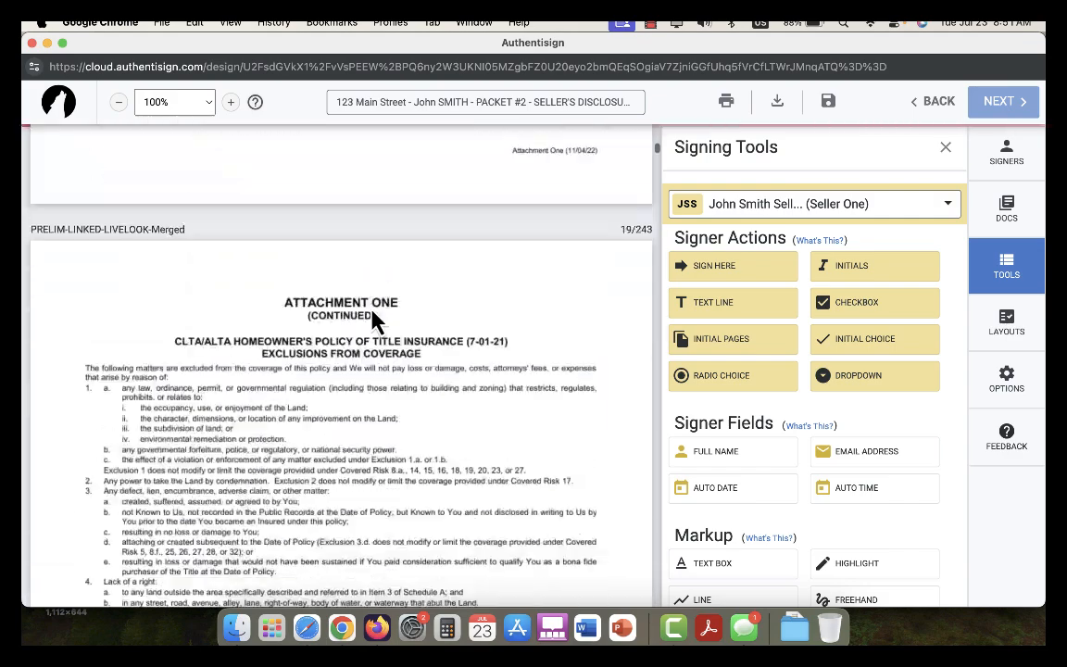
scroll(524, 427, "down", 10)
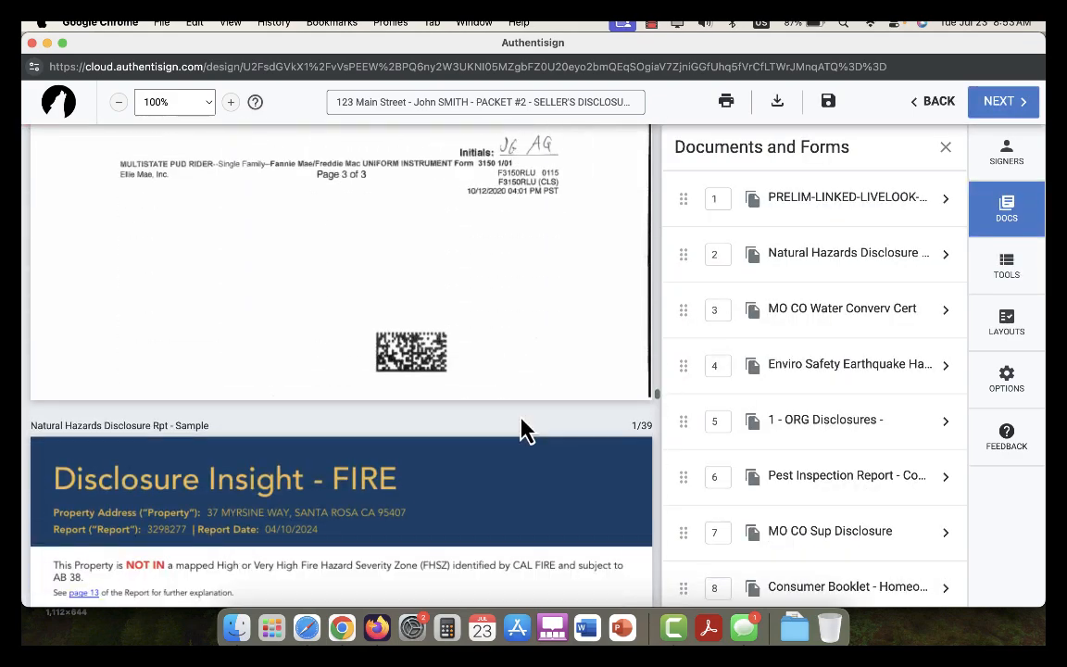
Place a Sign Here field for Seller One on the Natural Hazards Disclosure's first seller signature line, with its date on the adjacent Date line
scroll(519, 315, "down", 5)
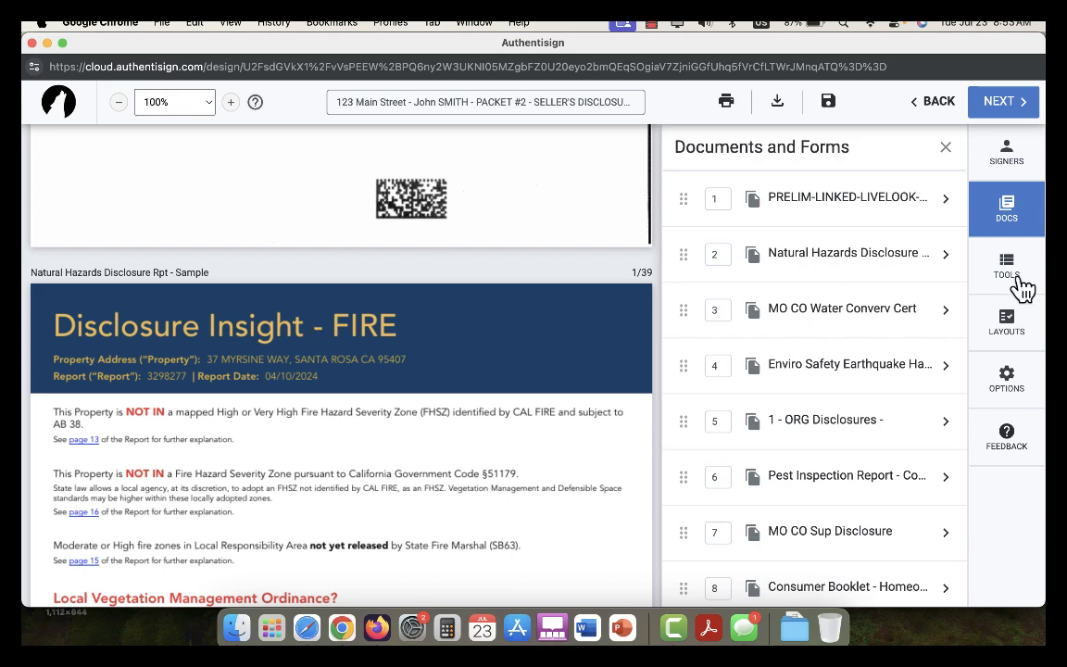
scroll(322, 419, "down", 5)
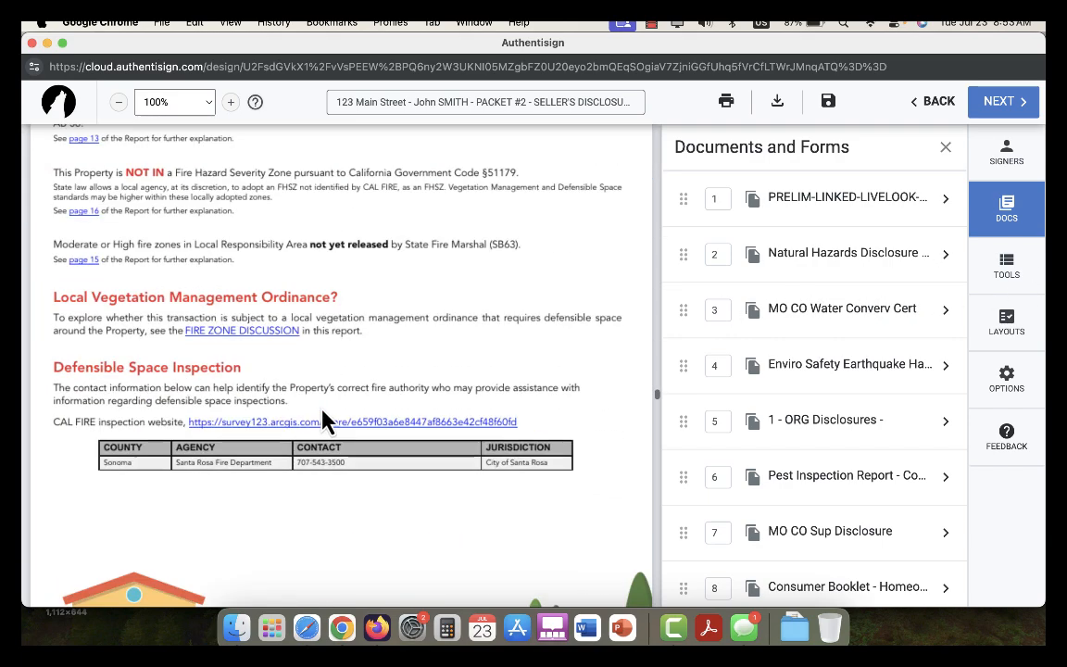
scroll(322, 420, "up", 1)
scroll(374, 417, "down", 10)
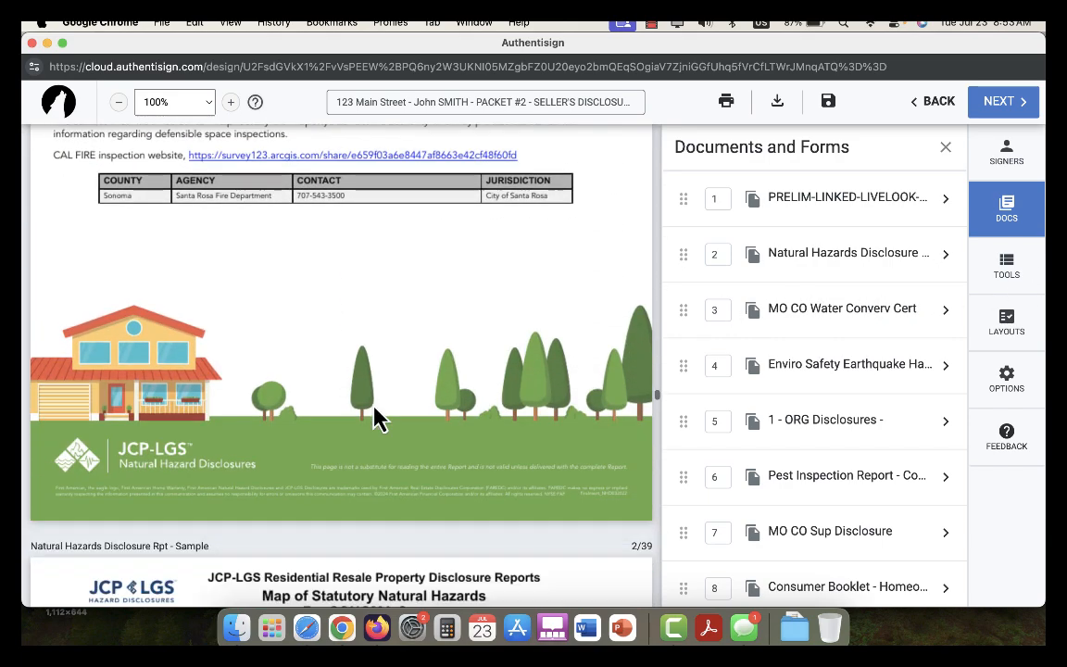
scroll(374, 418, "down", 6)
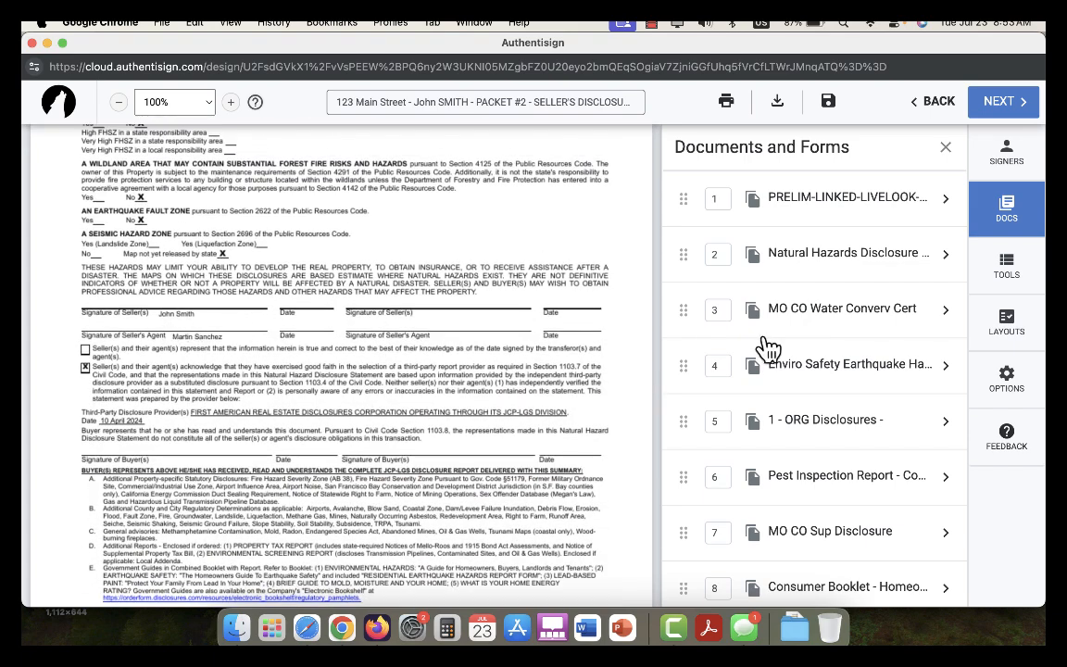
left_click(1013, 157)
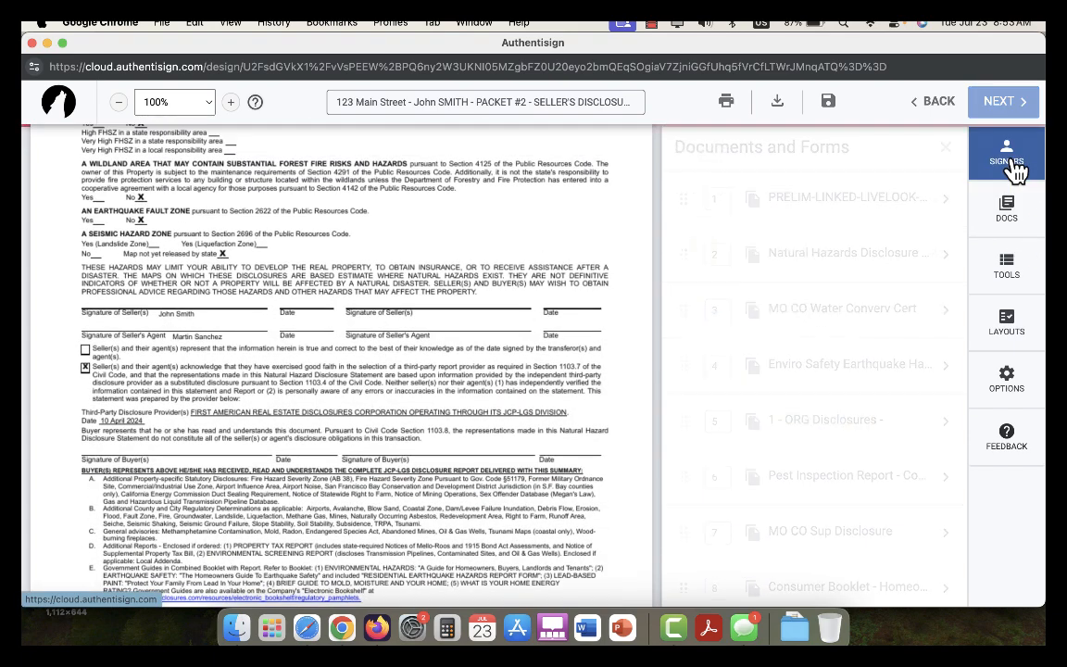
left_click(1025, 283)
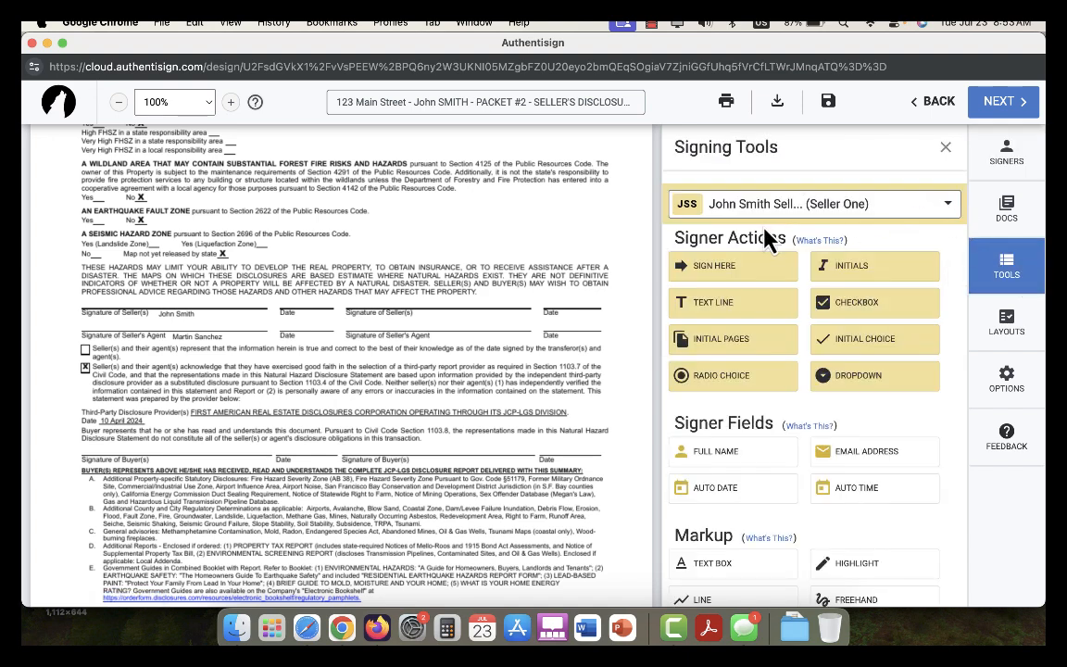
mouse_move(690, 273)
left_mouse_down()
mouse_move(171, 268)
mouse_move(83, 288)
left_mouse_up()
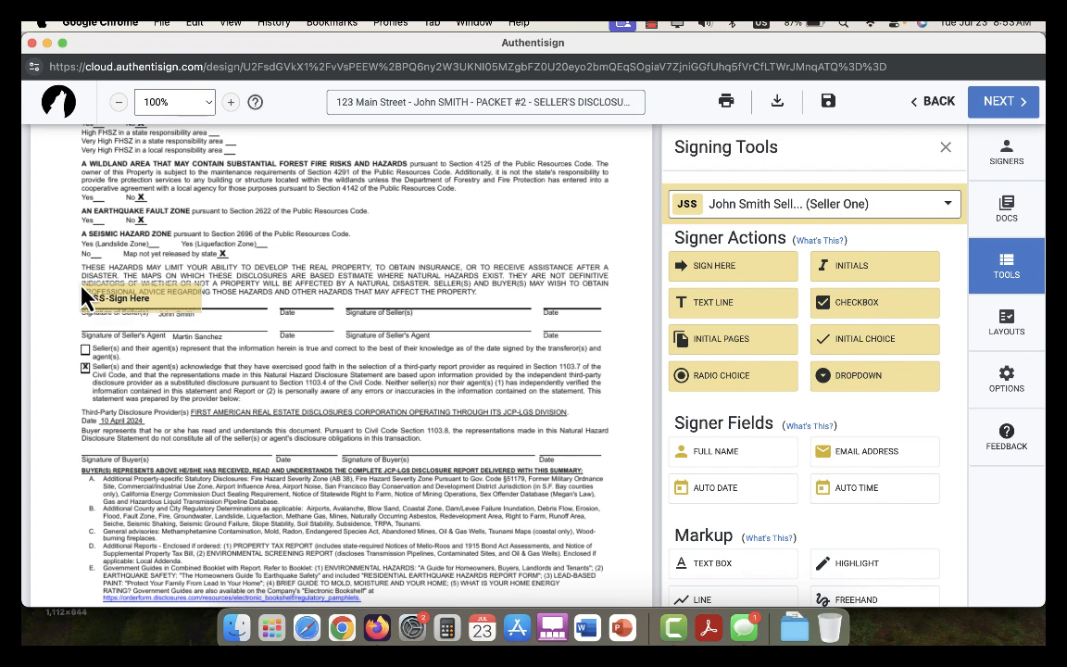
left_click_drag(225, 312, 301, 301)
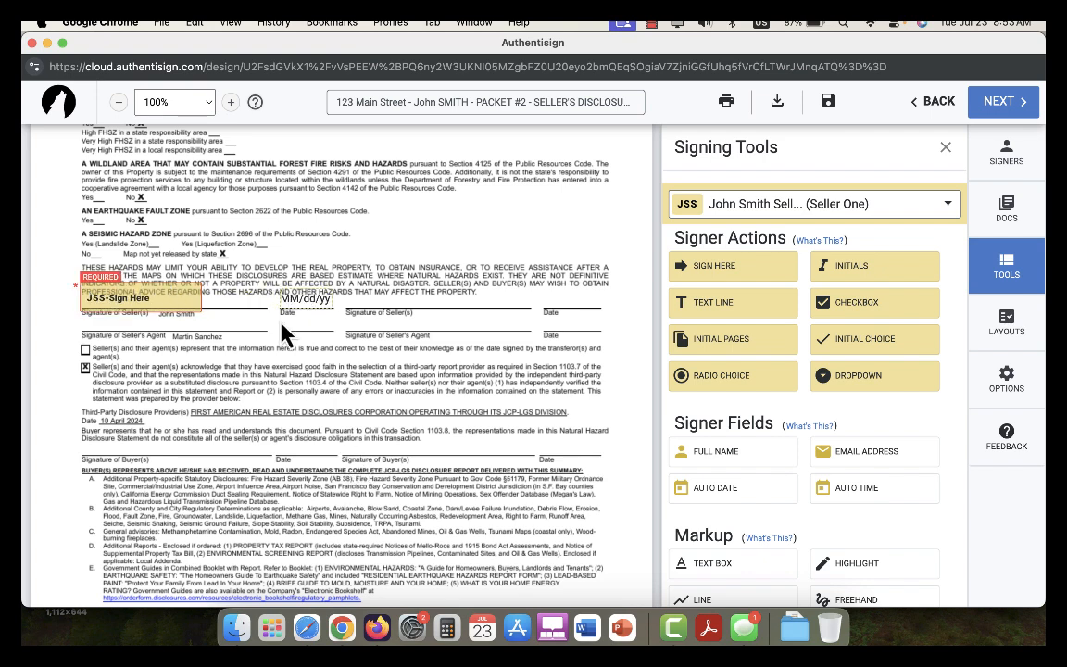
Place a Sign Here field for the Listing Agent on the Signature of Seller's Agent line, with its date on the adjacent Date line
scroll(547, 407, "down", 2)
scroll(547, 404, "down", 1)
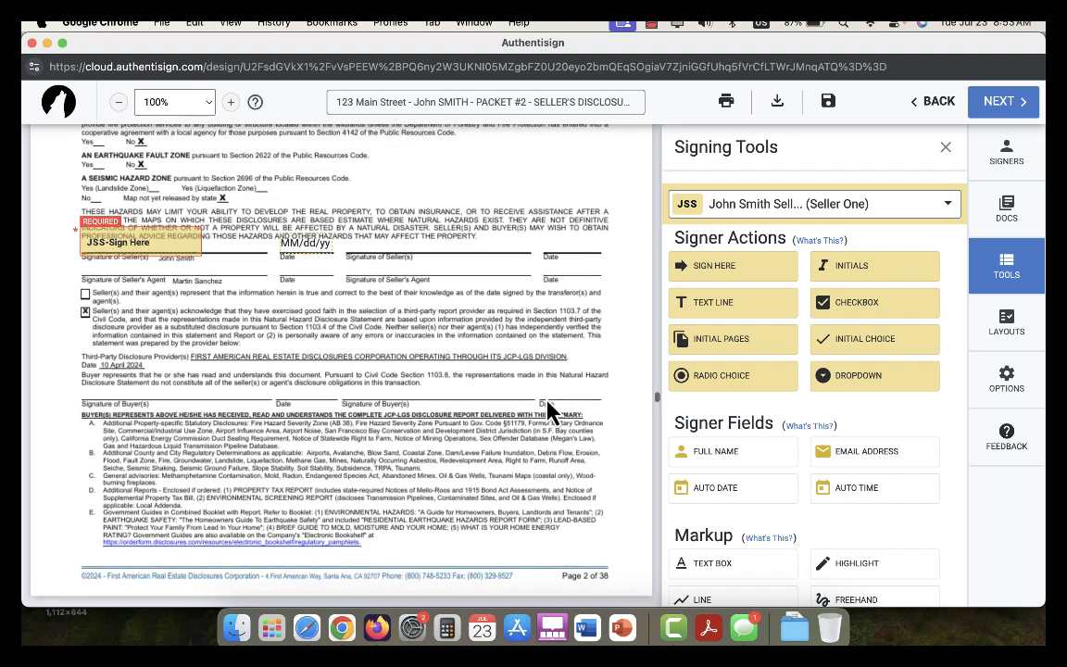
left_click(948, 206)
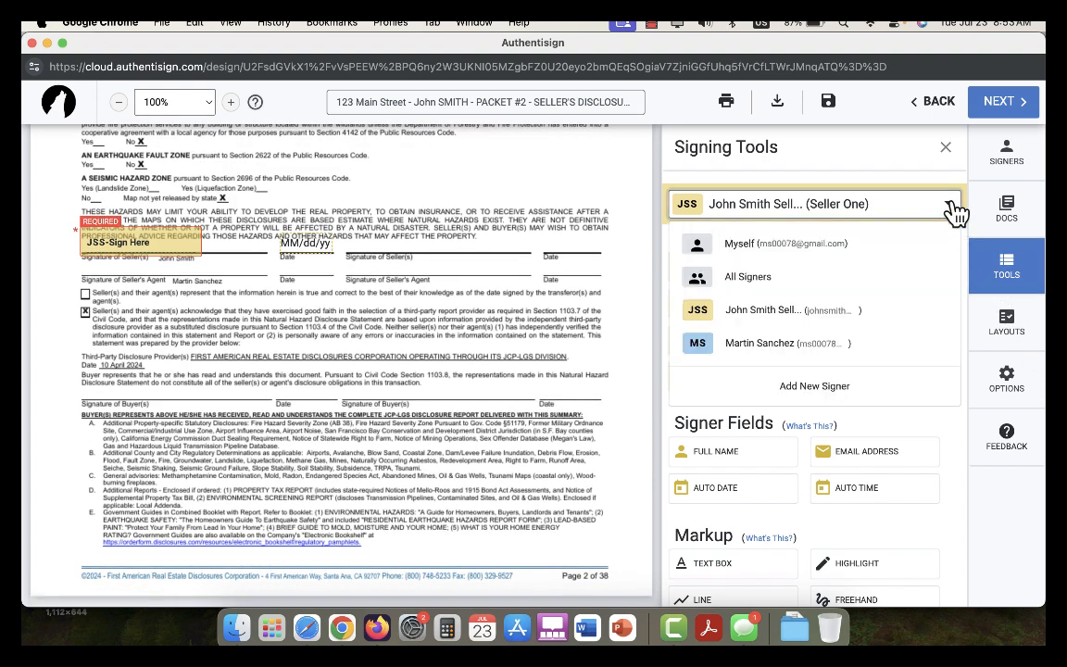
left_click(793, 345)
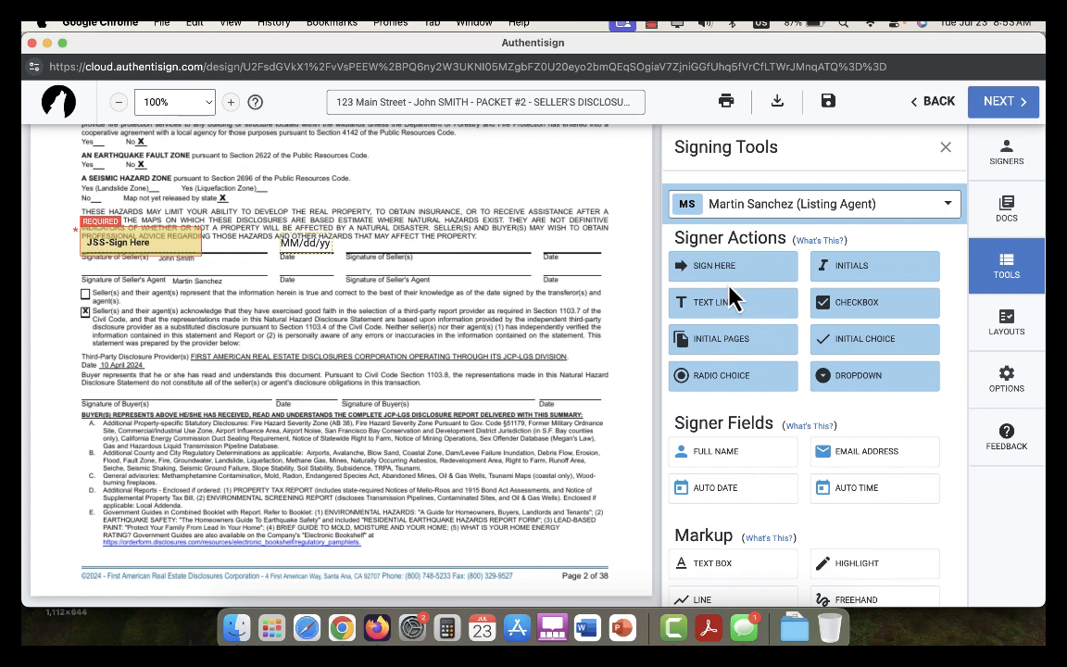
left_click_drag(730, 282, 81, 252)
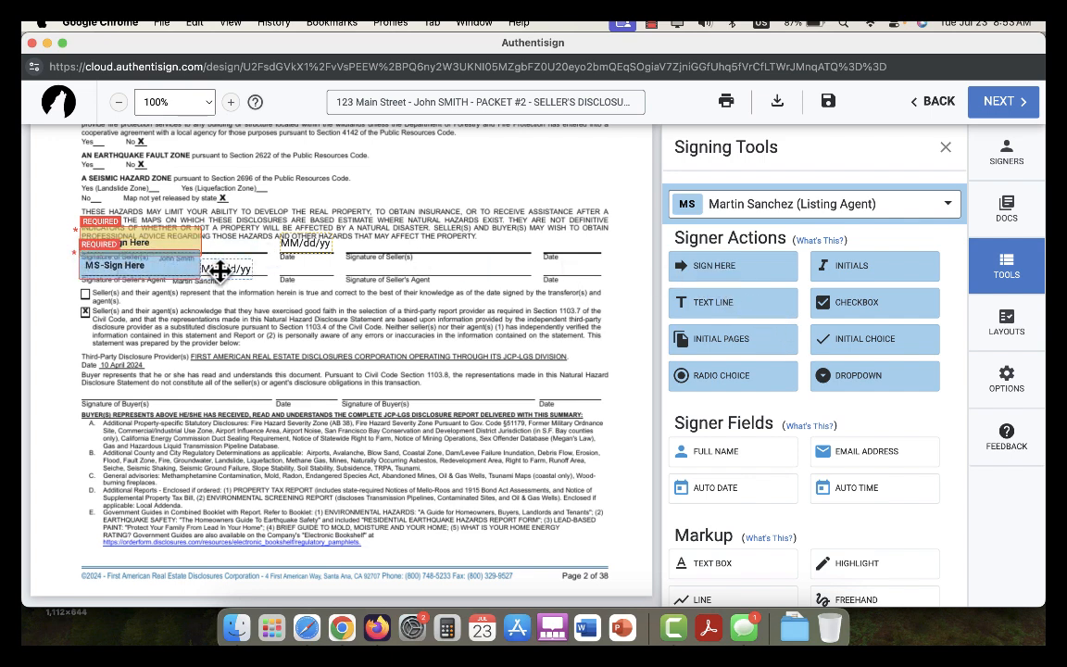
left_click_drag(223, 271, 301, 265)
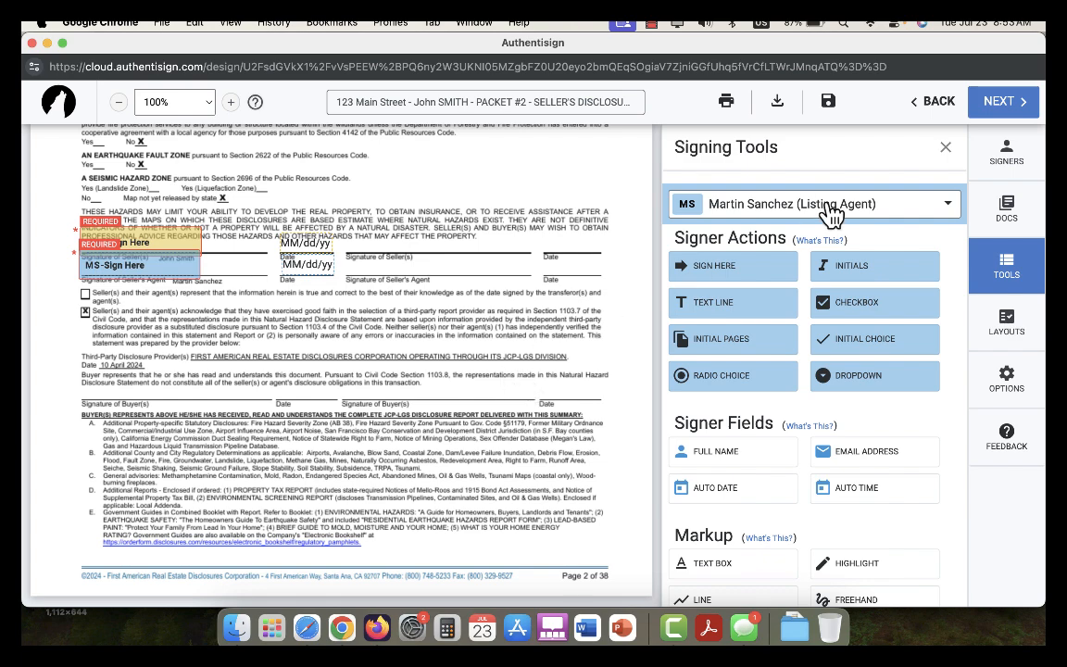
Place a Sign Here field for Seller One by the Seller/Agent's signature line on the Monterey County Water Conservation Certification
left_click(940, 209)
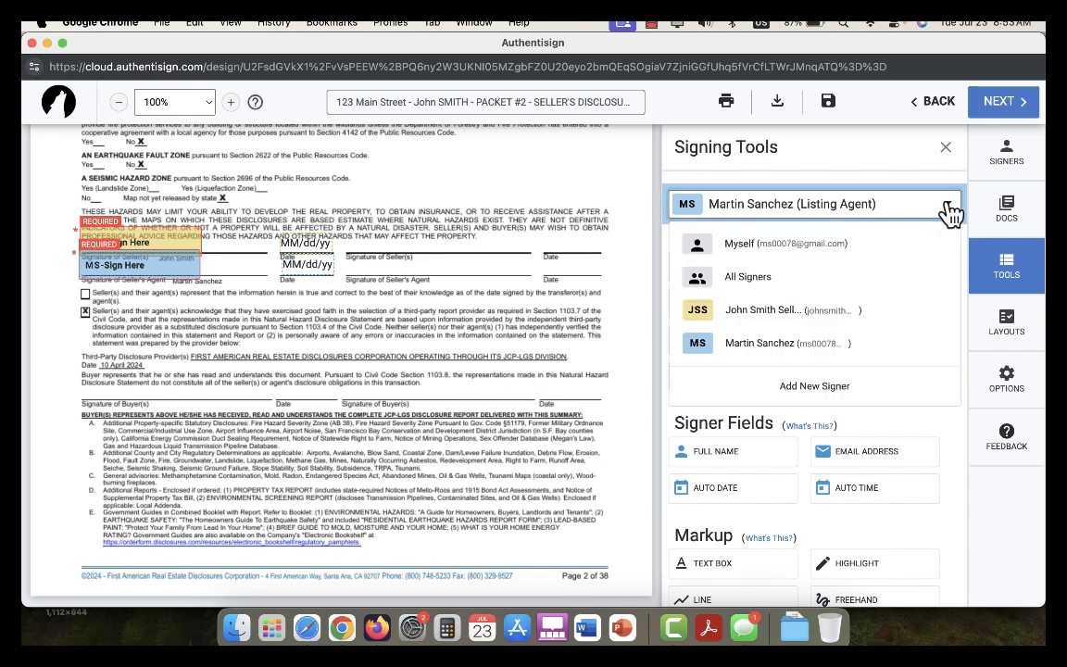
left_click(824, 322)
scroll(442, 341, "down", 3)
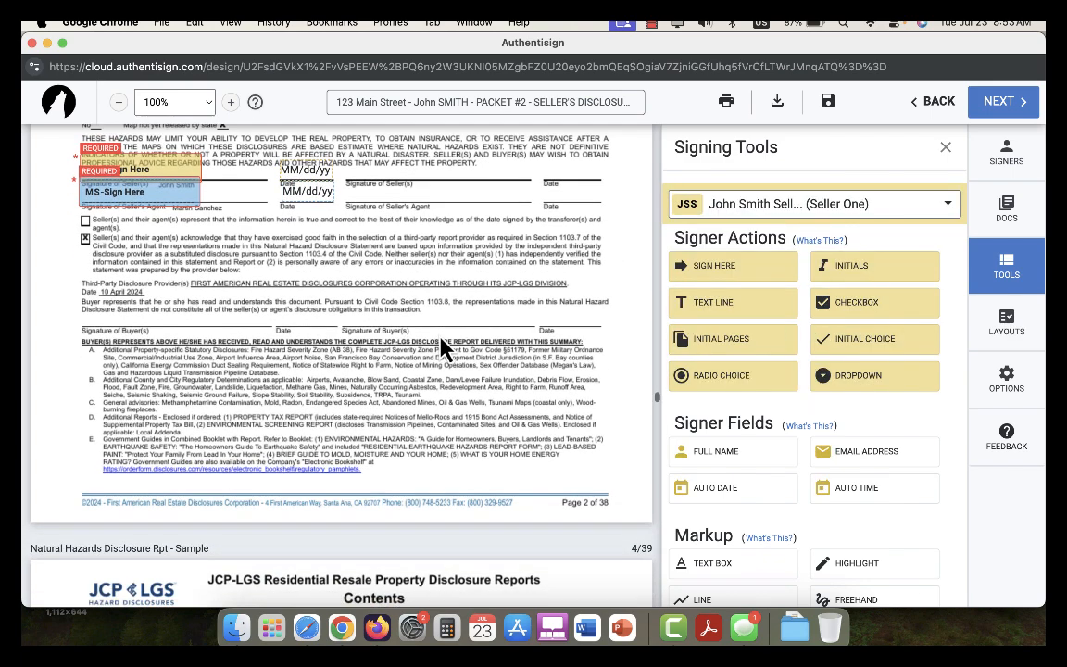
scroll(472, 345, "down", 10)
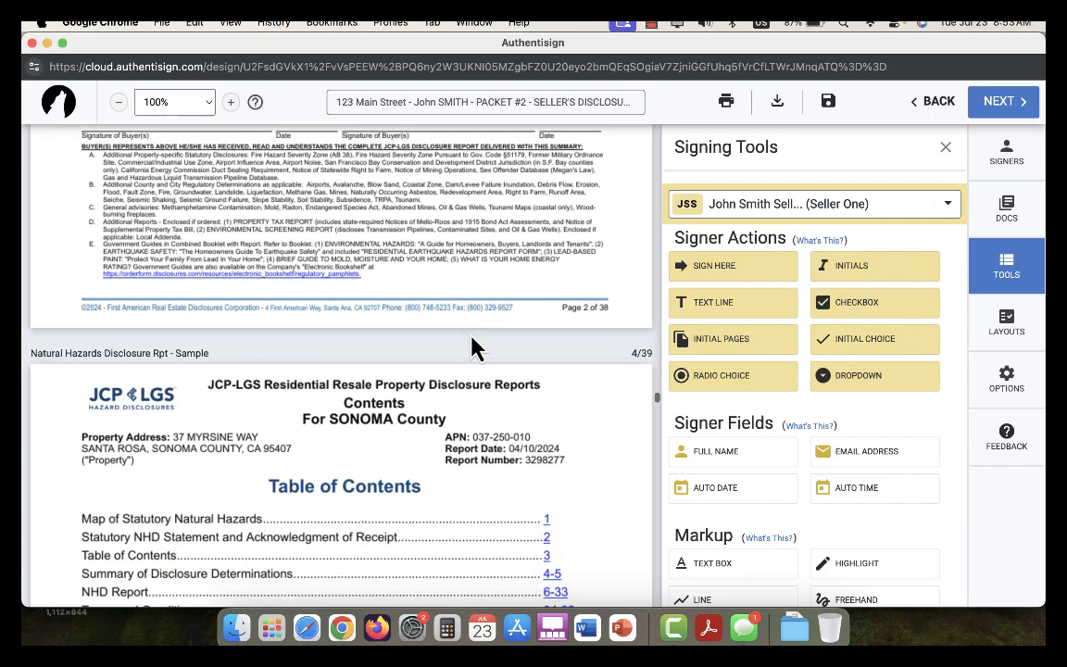
scroll(472, 348, "down", 15)
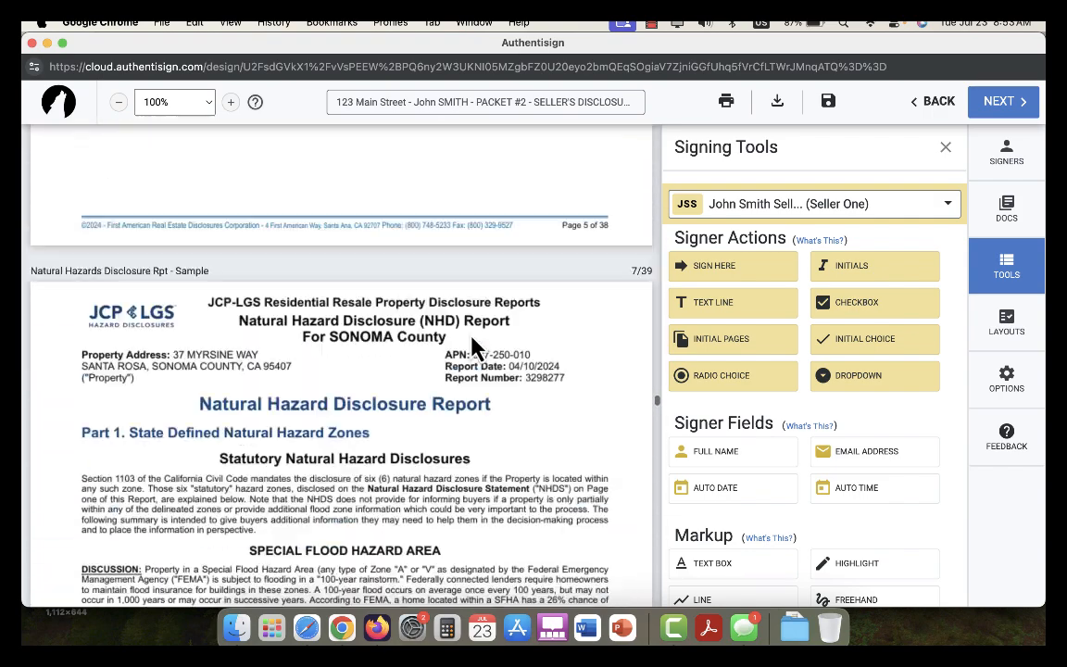
scroll(379, 260, "down", 10)
scroll(426, 287, "up", 4)
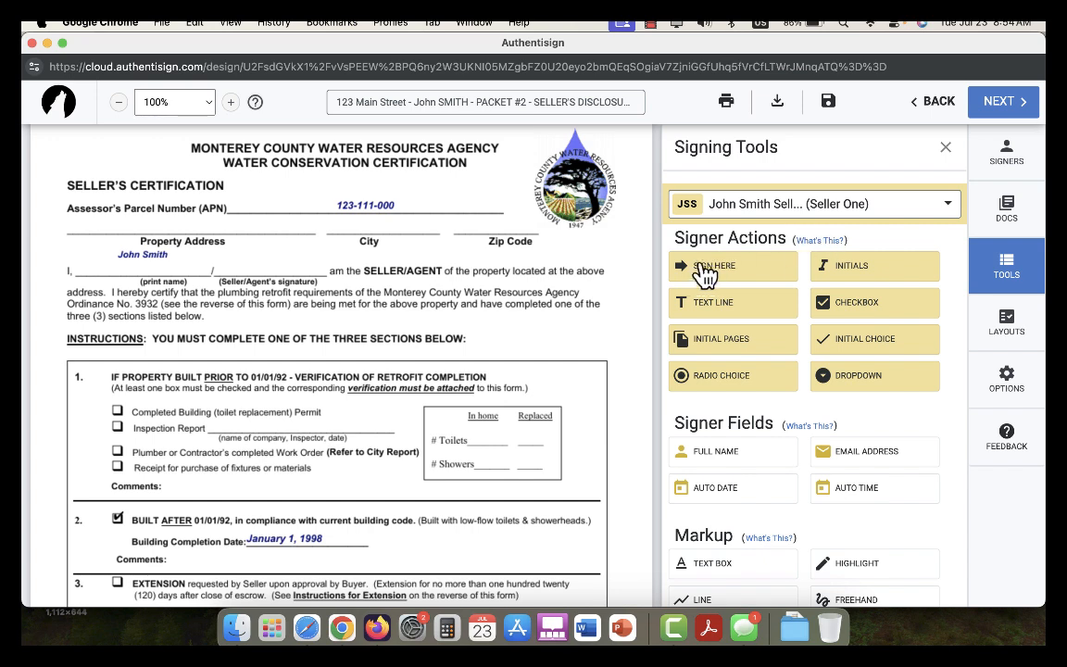
left_click_drag(703, 268, 172, 242)
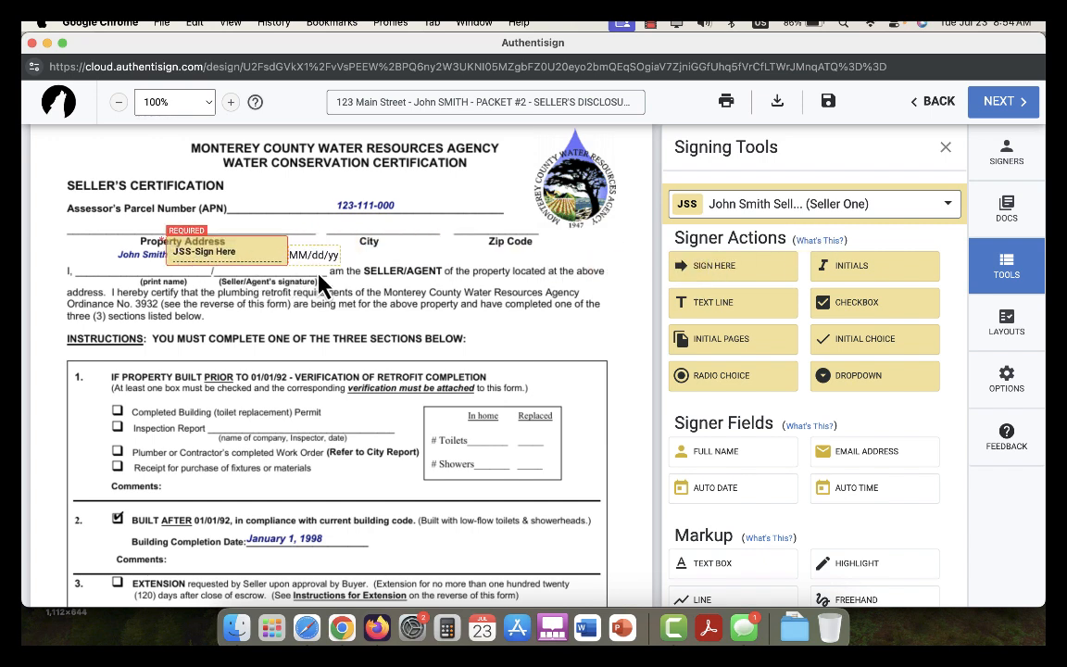
Place a Sign Here field for Seller One on the Residential Earthquake Hazards Report's first Seller line, with its date on the Date line
scroll(523, 358, "down", 10)
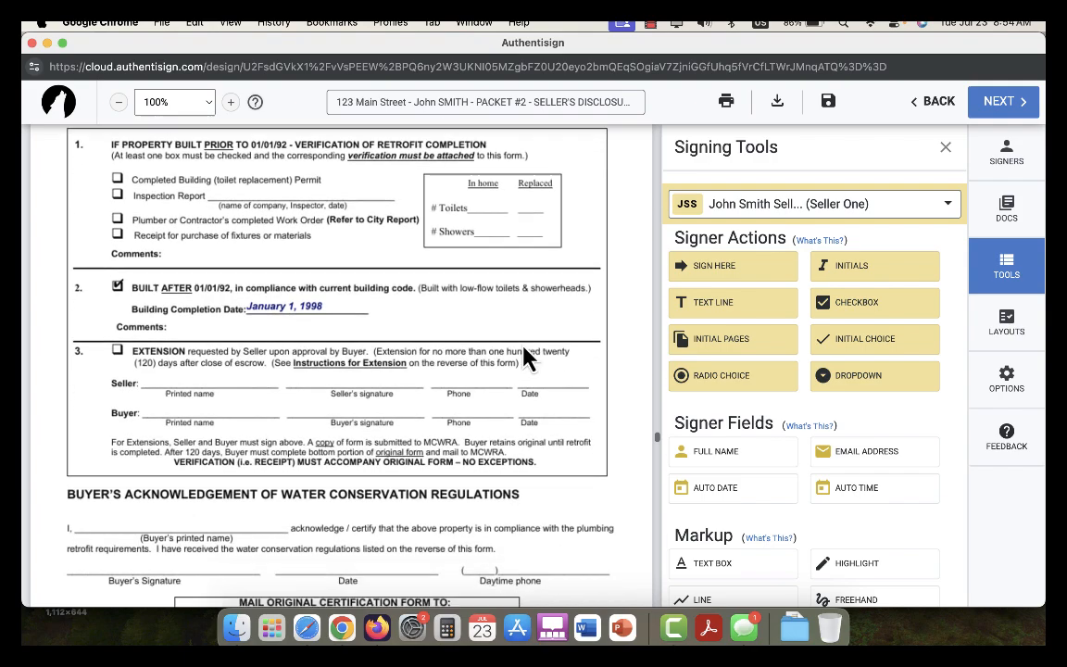
scroll(524, 358, "down", 10)
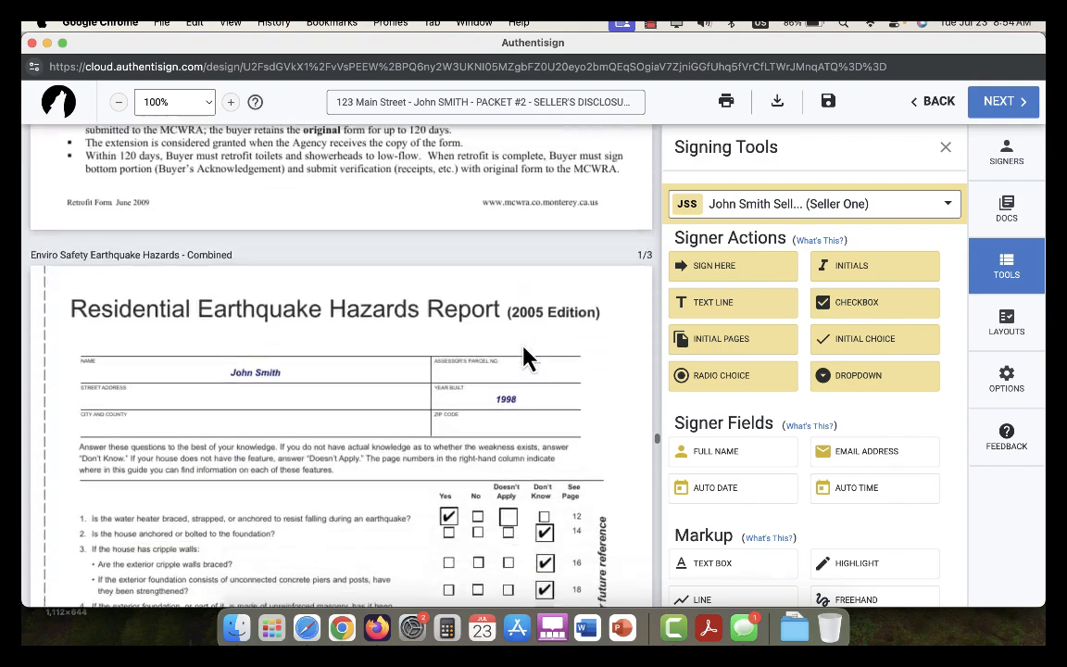
scroll(523, 356, "down", 5)
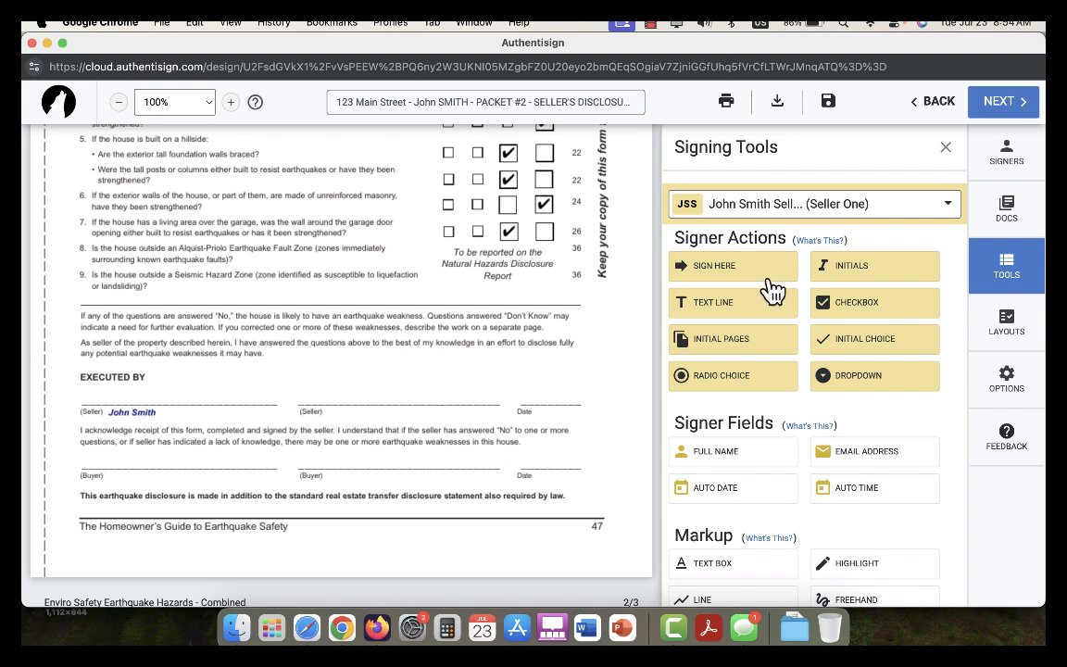
mouse_move(749, 280)
left_mouse_down()
mouse_move(699, 270)
mouse_move(65, 382)
mouse_move(78, 393)
left_mouse_up()
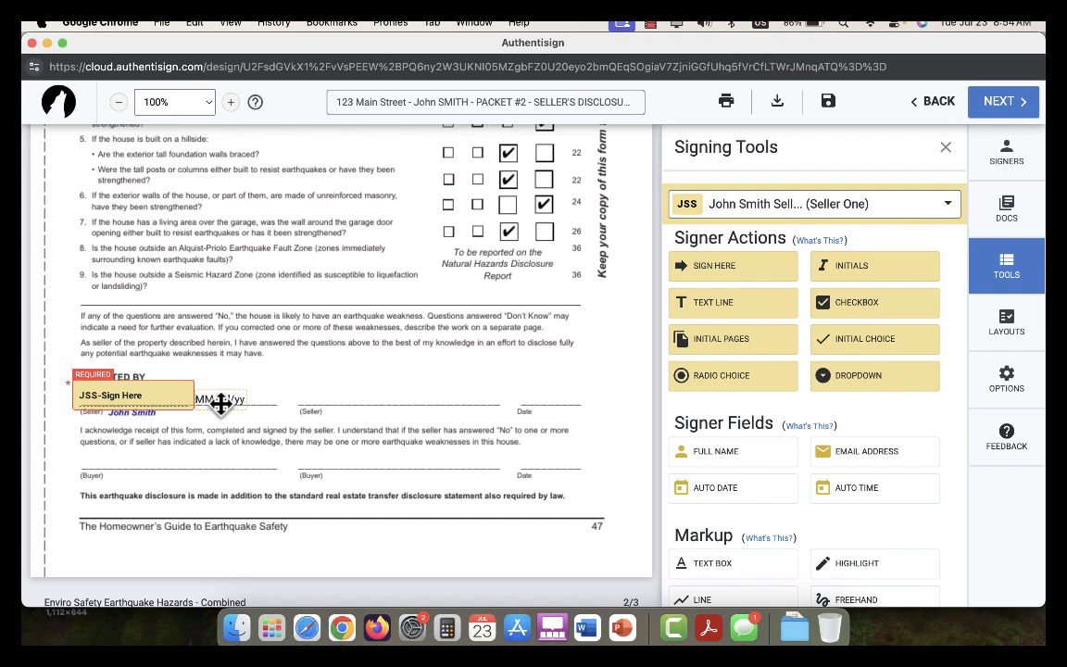
mouse_move(221, 401)
left_mouse_down()
mouse_move(504, 364)
mouse_move(553, 393)
left_mouse_up()
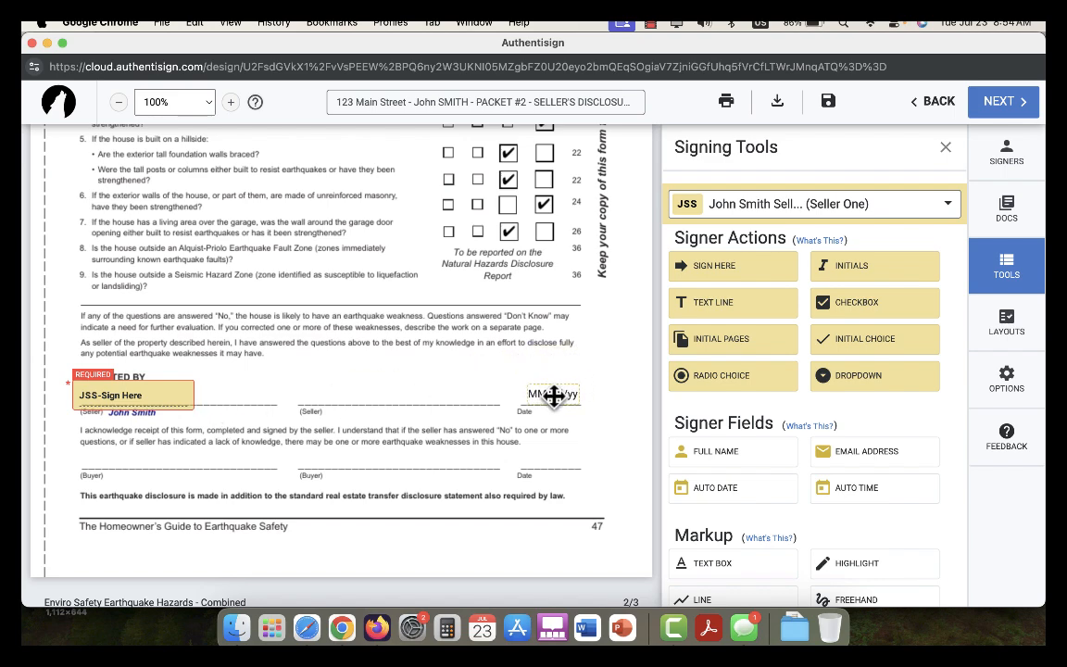
Place a Sign Here field for Seller One on the environmental hazards booklet receipt's first Seller's signature line, with its date on that row's Date line
scroll(571, 469, "down", 3)
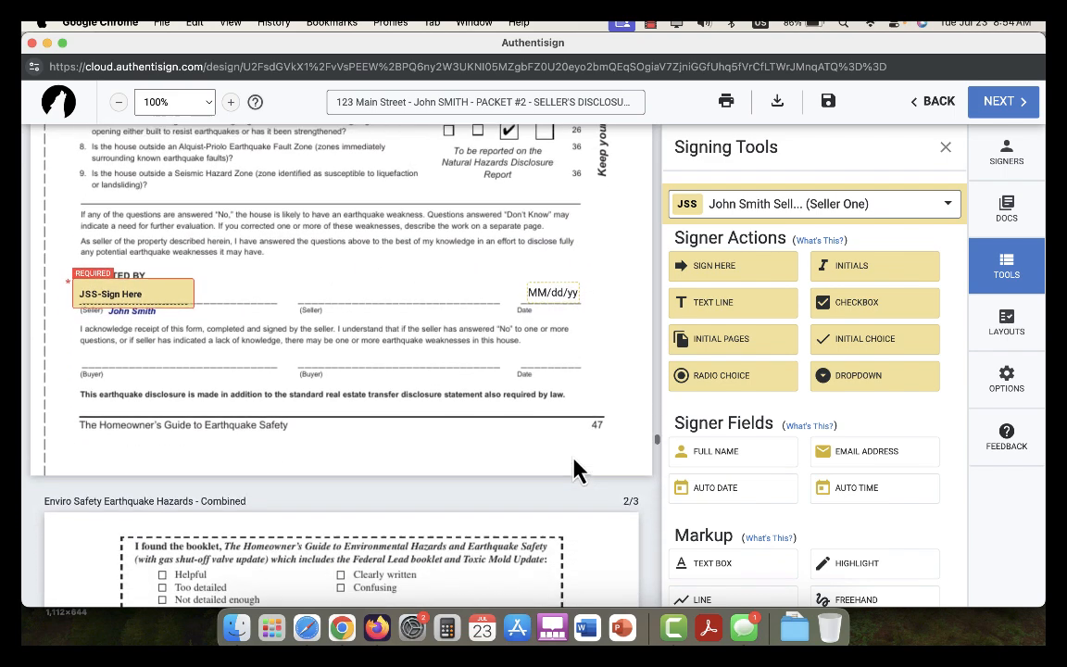
scroll(574, 471, "down", 15)
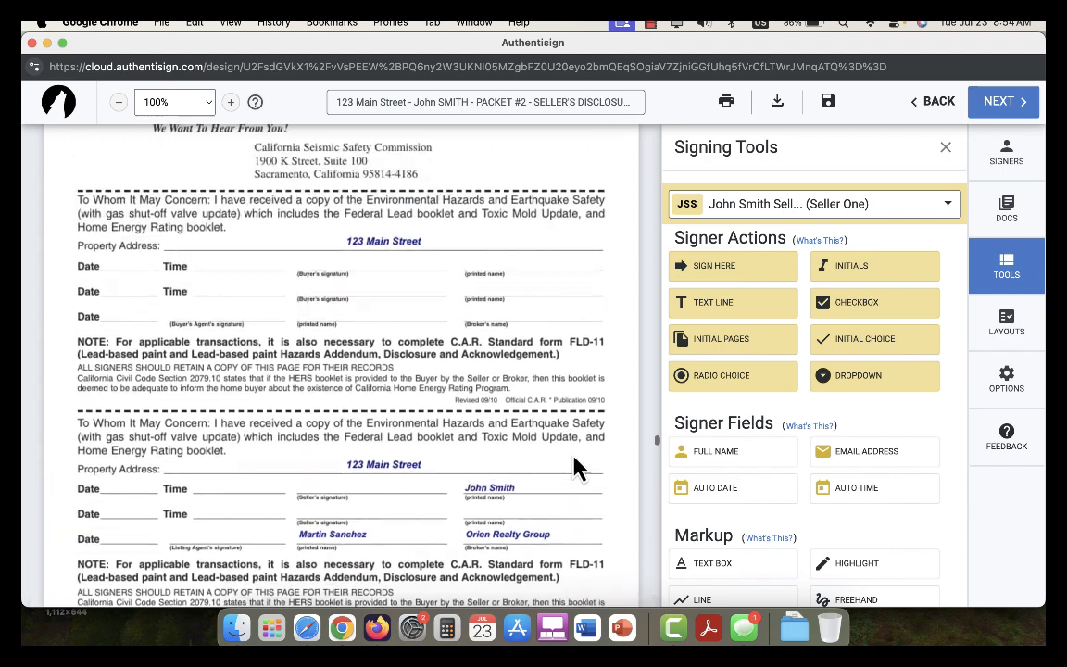
scroll(574, 471, "up", 8)
scroll(574, 470, "down", 5)
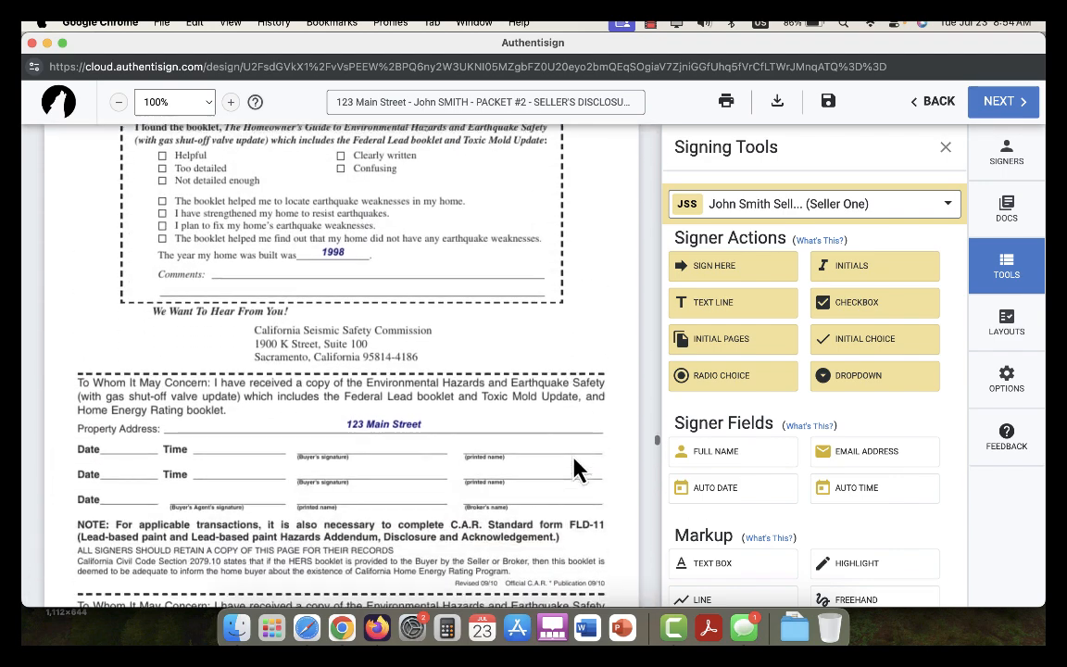
scroll(574, 469, "down", 3)
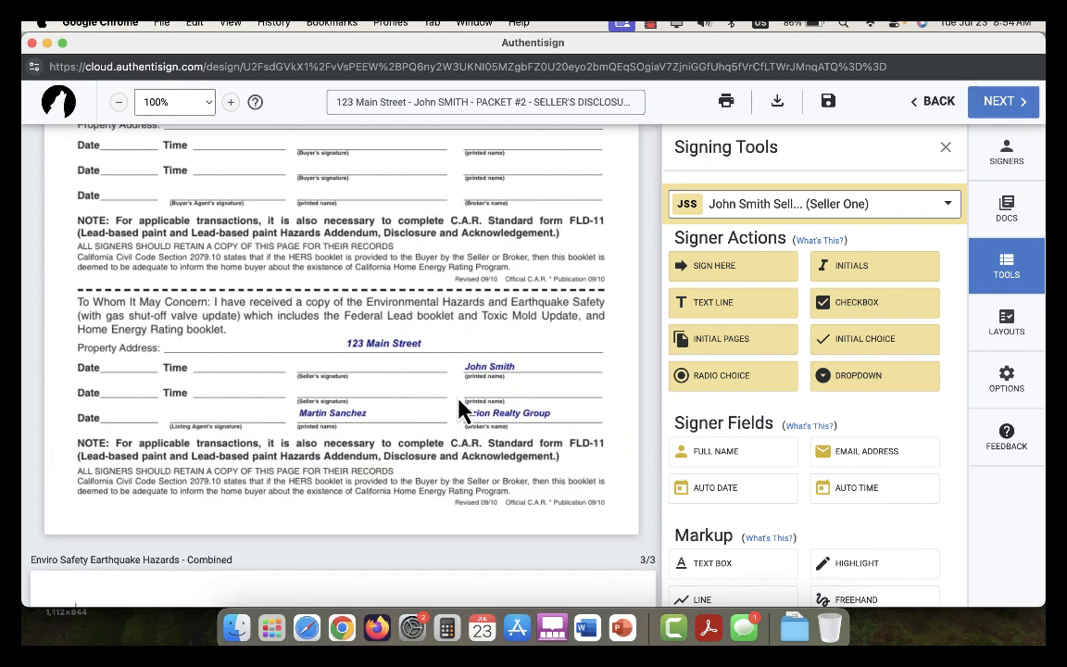
mouse_move(752, 274)
left_mouse_down()
mouse_move(464, 328)
mouse_move(283, 344)
mouse_move(292, 362)
left_mouse_up()
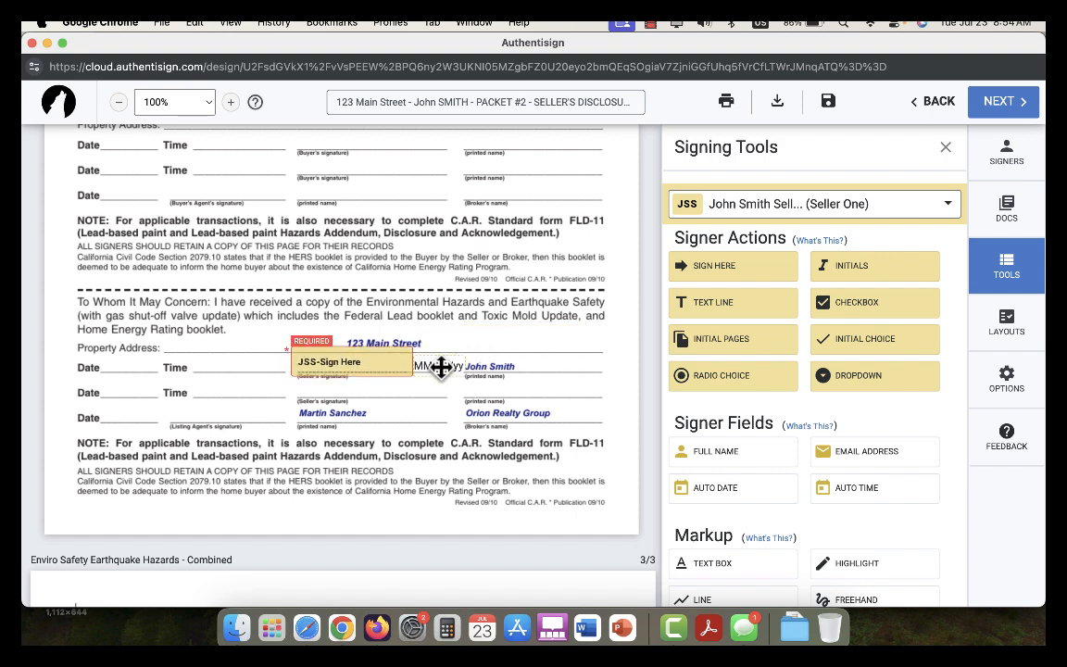
left_click_drag(398, 367, 146, 370)
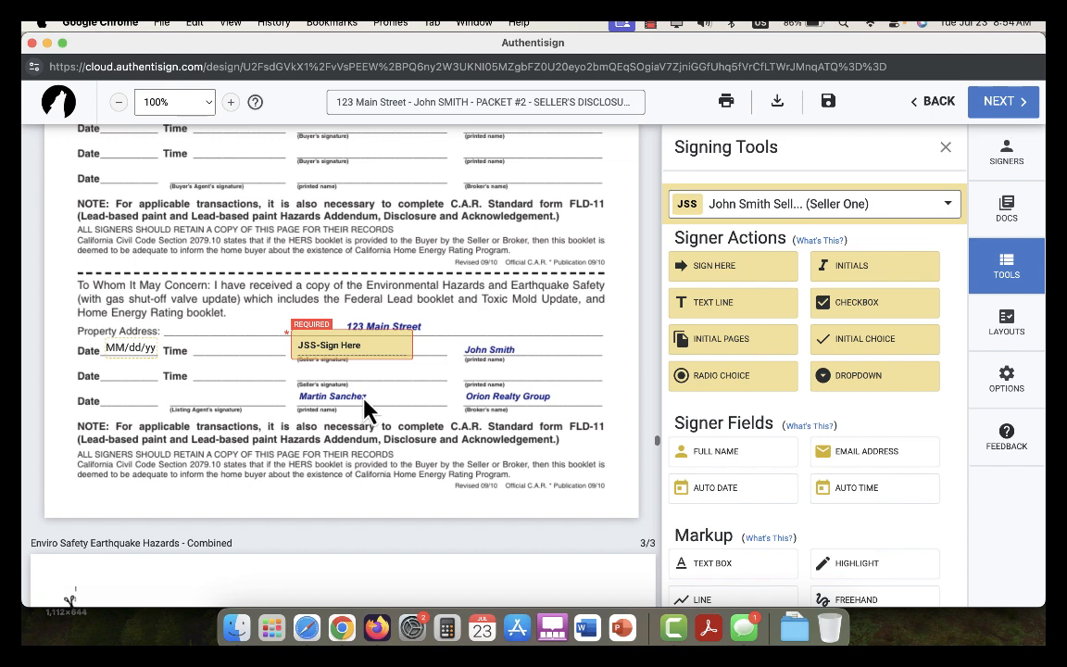
Place a Sign Here field for Seller One on the home energy rating receipt's first Seller's Signature line, with its date on the matching Date line
scroll(359, 411, "down", 10)
scroll(364, 407, "down", 2)
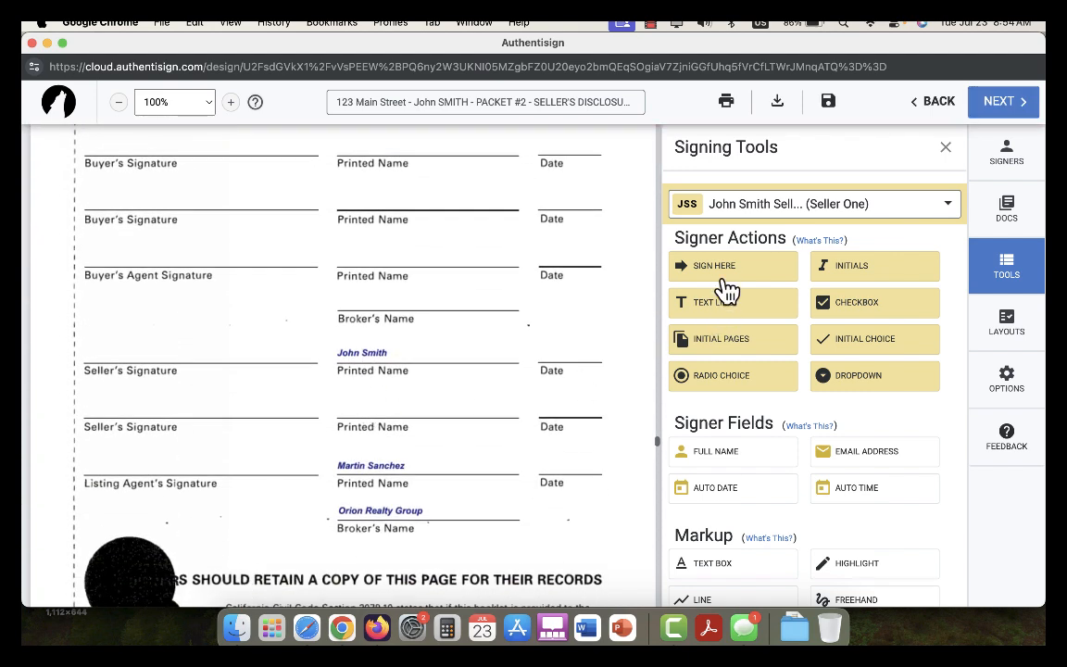
left_click_drag(638, 277, 79, 345)
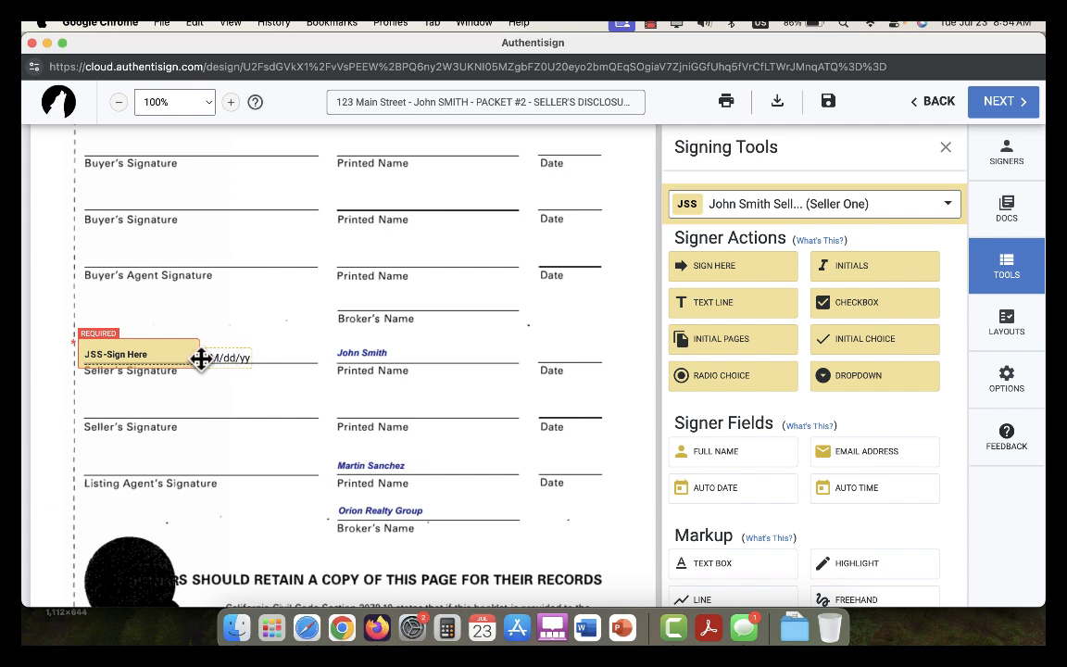
left_click_drag(219, 357, 560, 355)
Place a Sign Here field for Seller One on the "AS IS" Addendum's first Seller line, with its date on the adjacent Date line
scroll(504, 454, "down", 15)
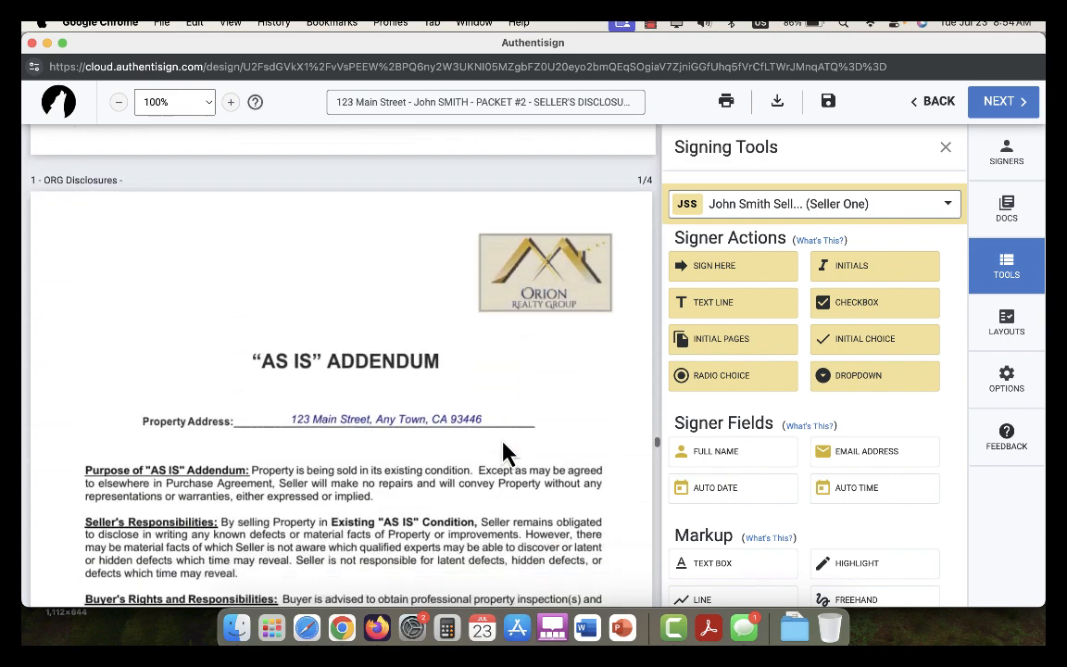
scroll(504, 454, "down", 1)
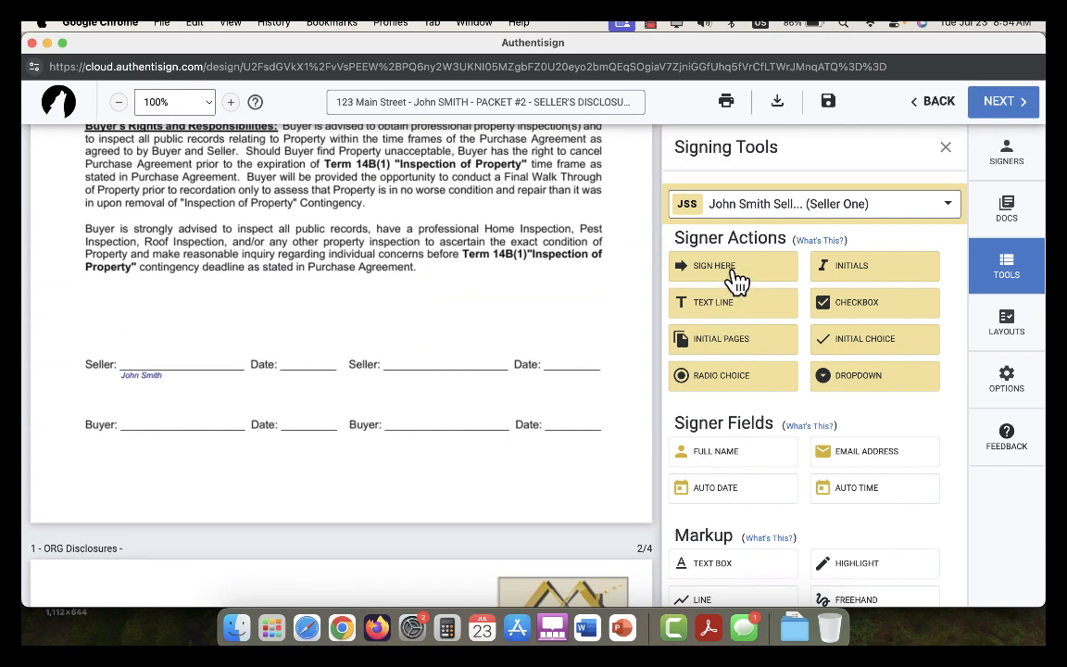
left_click_drag(731, 270, 102, 371)
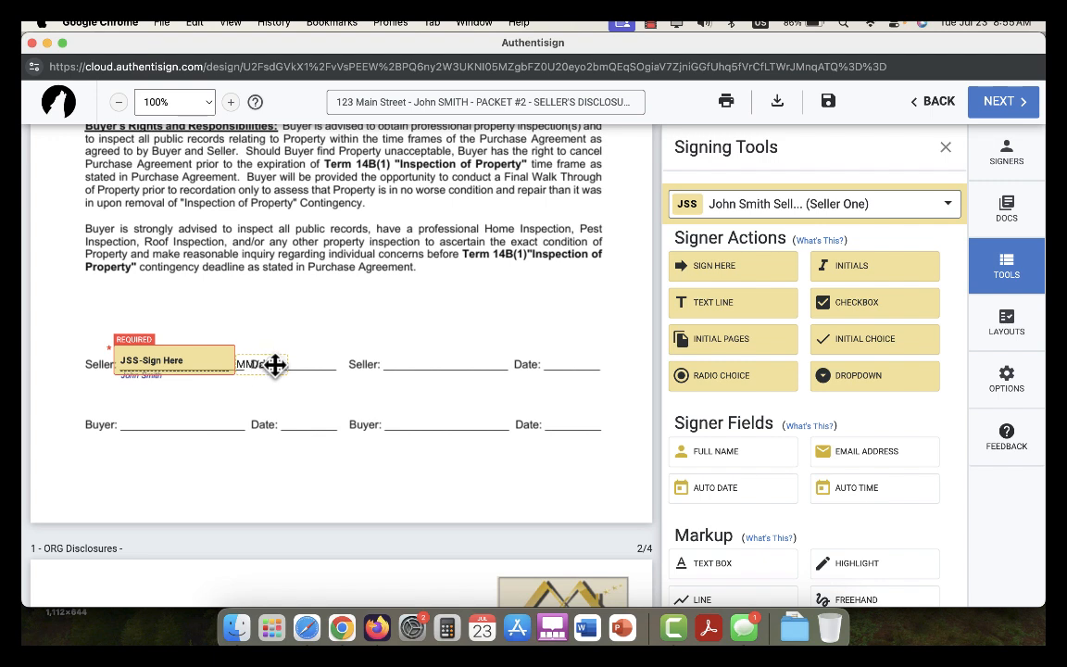
left_click_drag(274, 365, 574, 360)
Place a Sign Here field for Seller One on the electronic signing advisory's first Seller line, with its date by the adjacent Date line
scroll(518, 405, "down", 10)
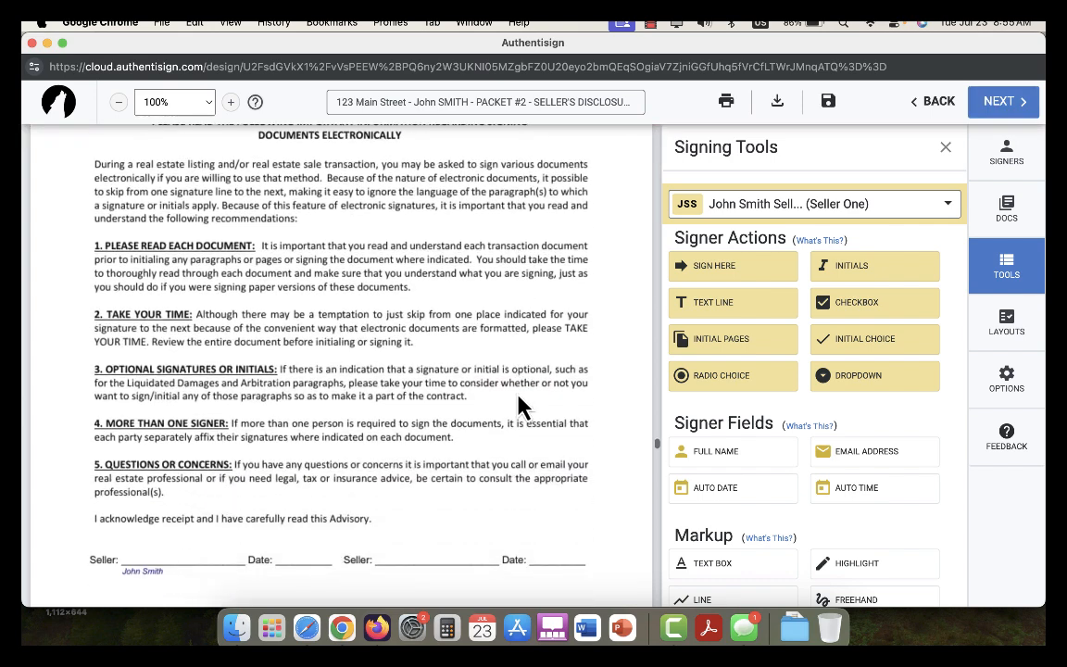
scroll(519, 405, "down", 5)
mouse_move(729, 268)
left_mouse_down()
mouse_move(190, 371)
mouse_move(114, 414)
mouse_move(120, 425)
left_mouse_up()
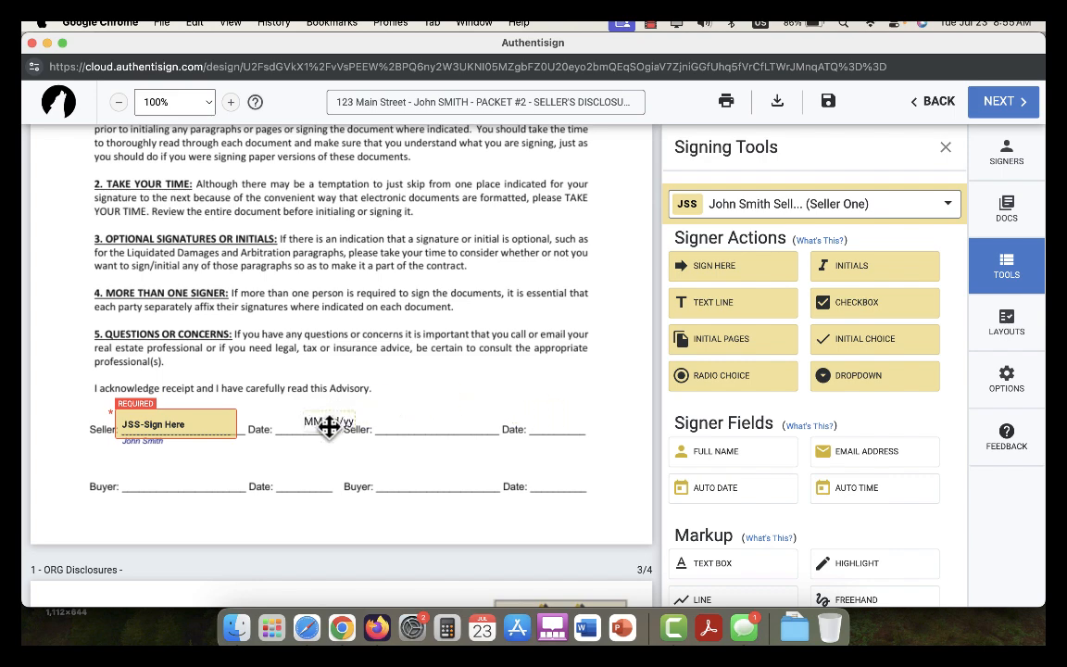
Place a Sign Here field for the Listing Agent on the home energy rating receipt's Listing Agent's Signature line, with its date on the matching Date line
scroll(433, 477, "up", 9)
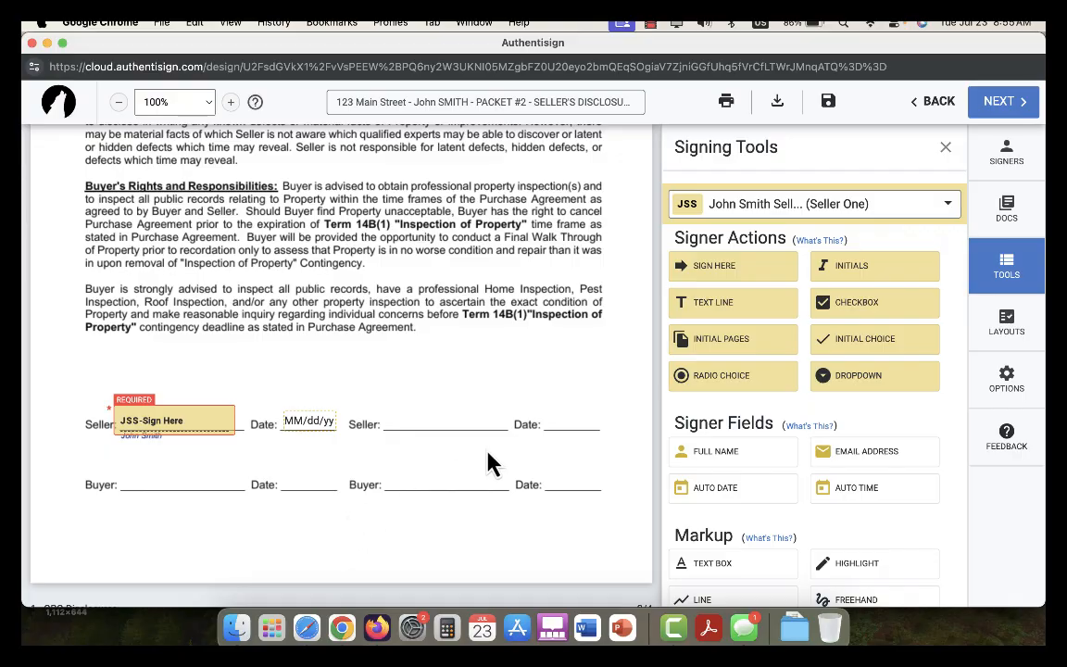
scroll(488, 463, "down", 10)
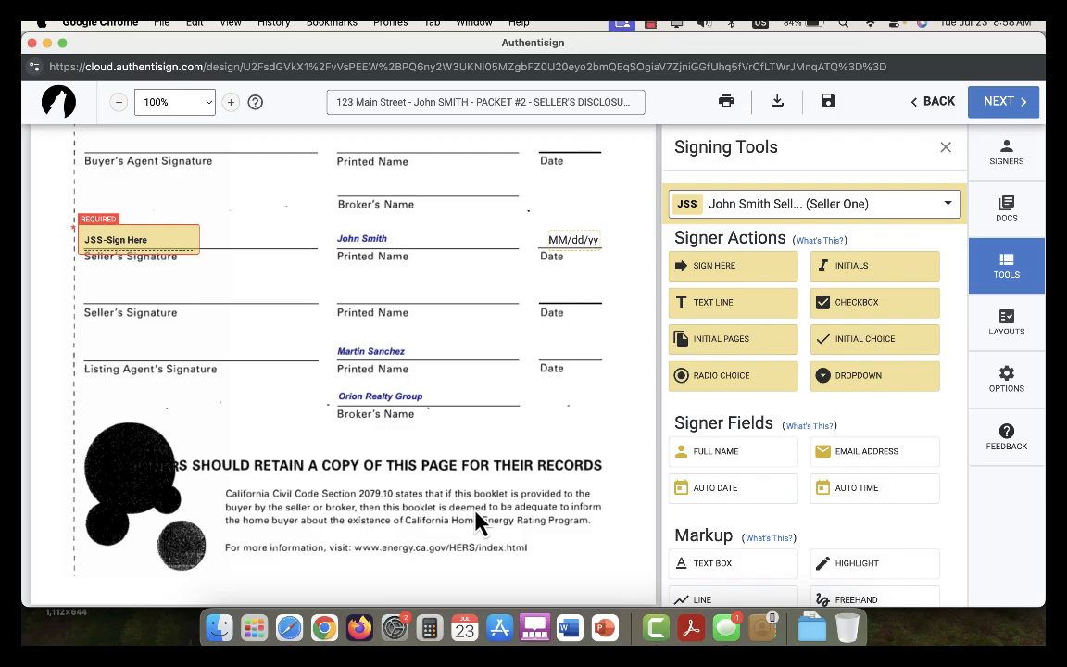
scroll(477, 524, "up", 5)
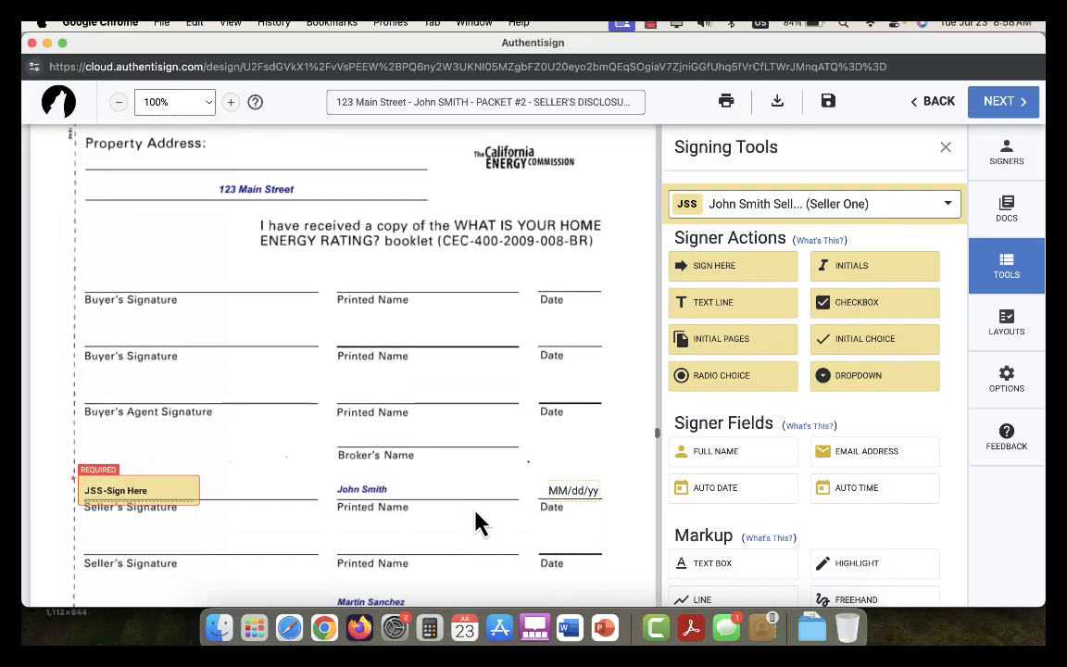
scroll(222, 405, "down", 2)
scroll(542, 505, "down", 2)
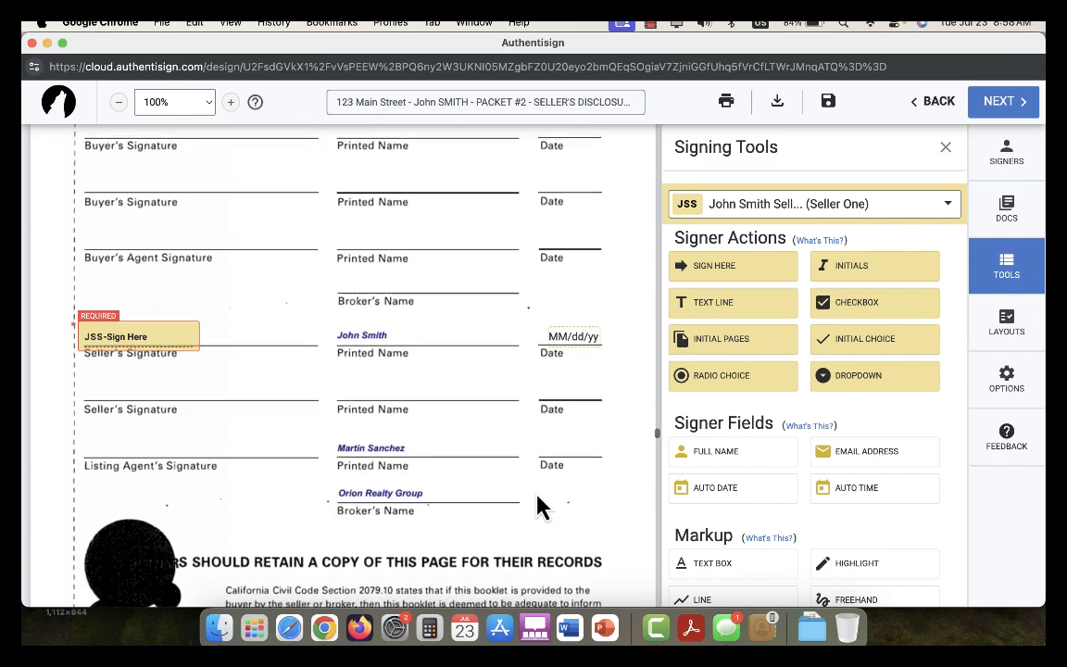
scroll(439, 468, "down", 3)
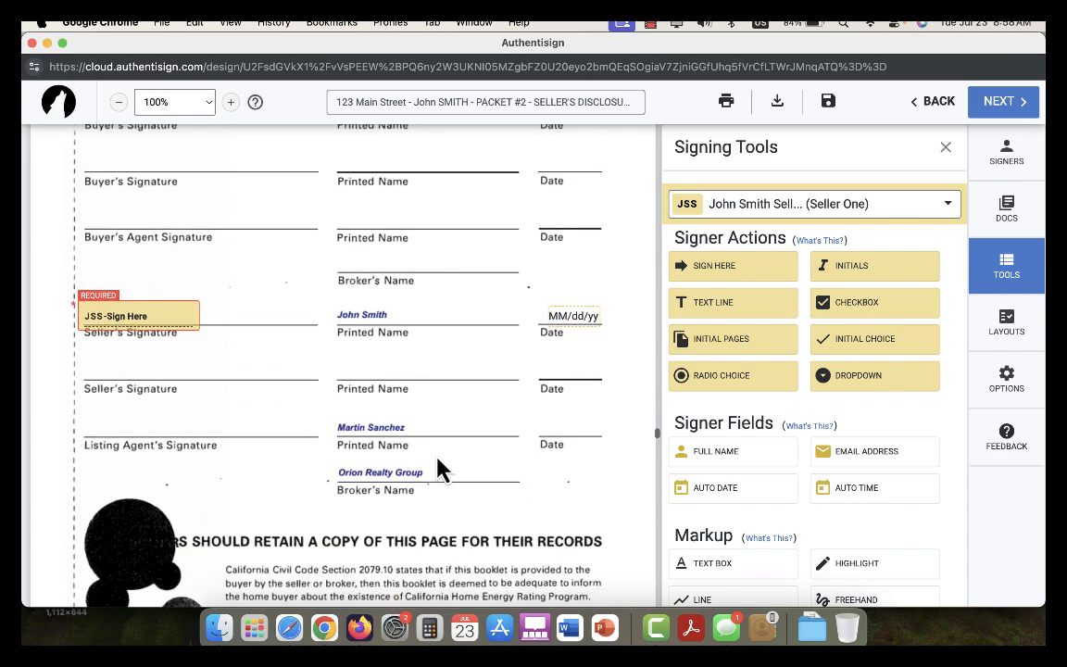
left_click(948, 213)
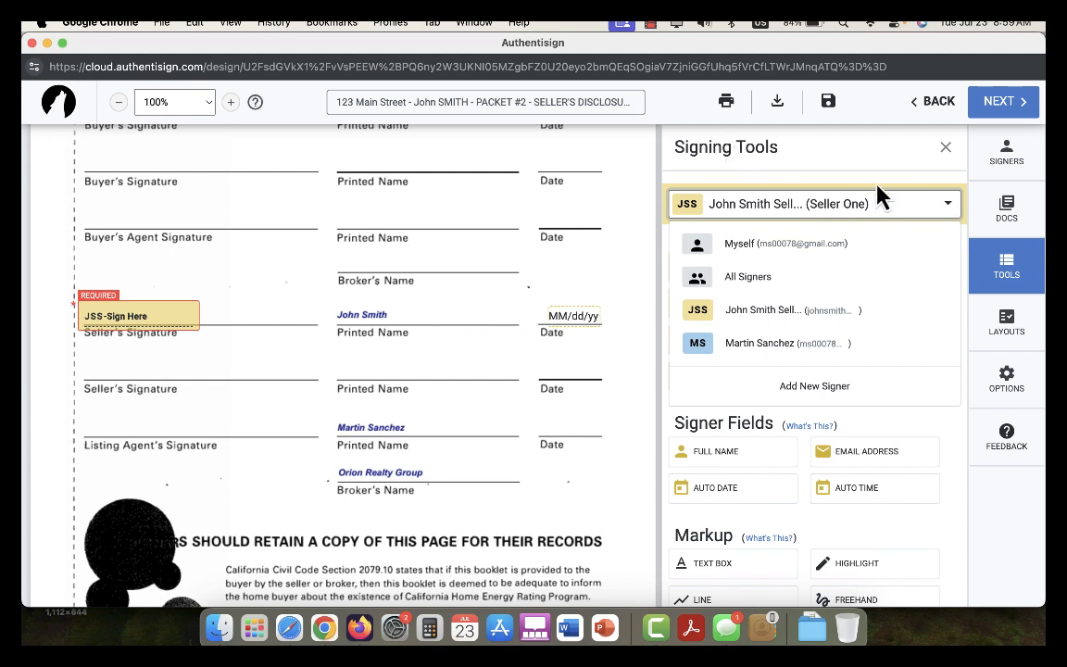
left_click(782, 354)
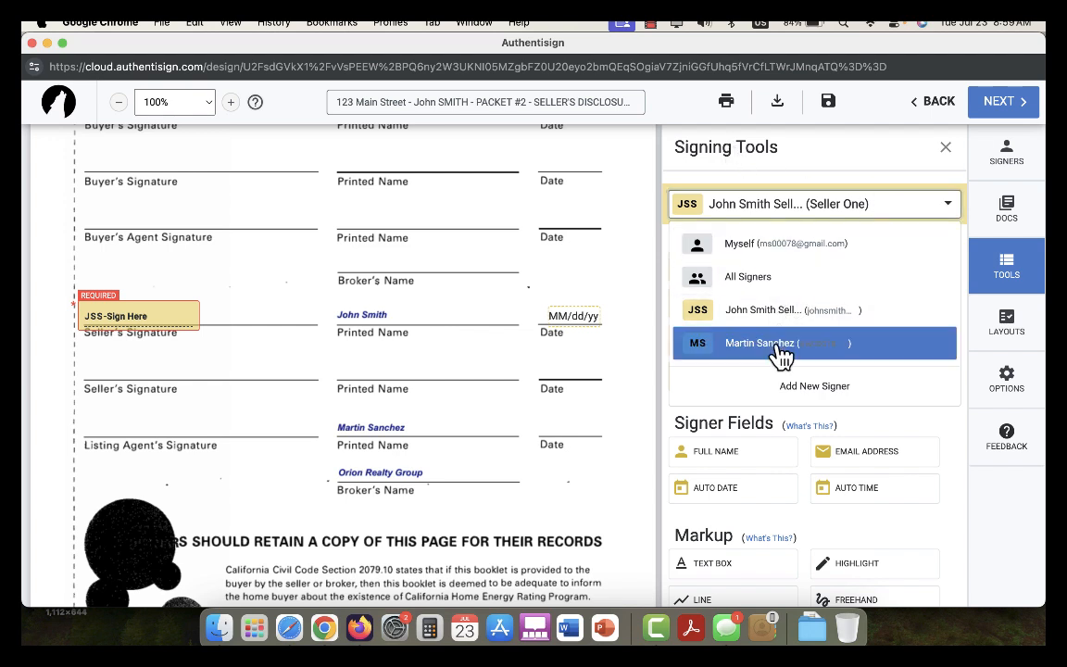
scroll(781, 350, "down", 1)
scroll(781, 339, "up", 1)
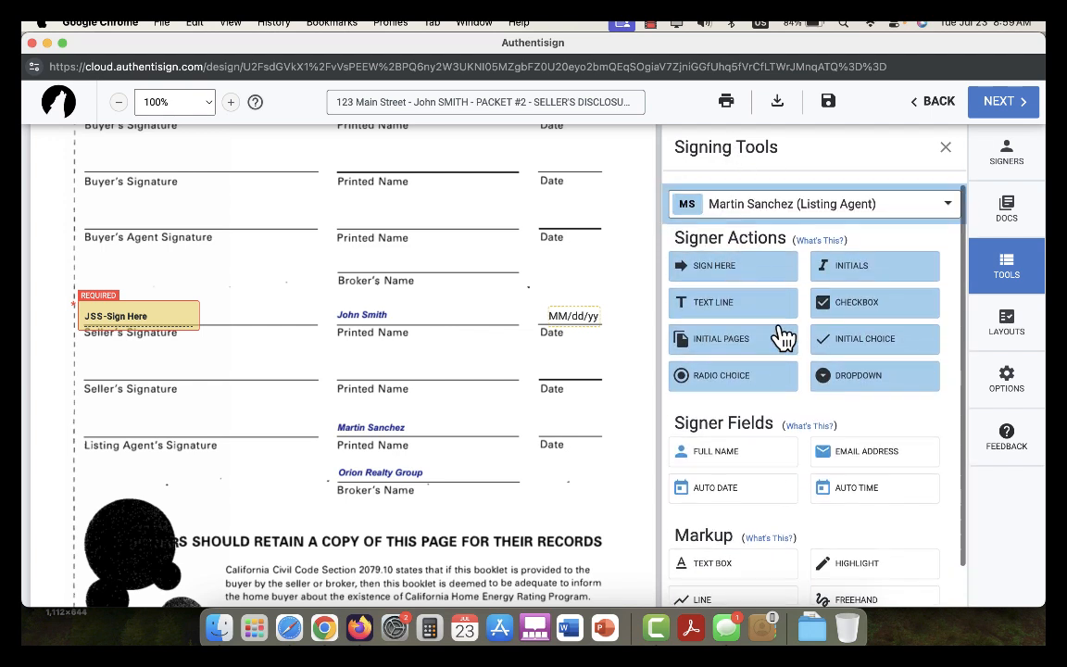
left_click_drag(720, 278, 82, 424)
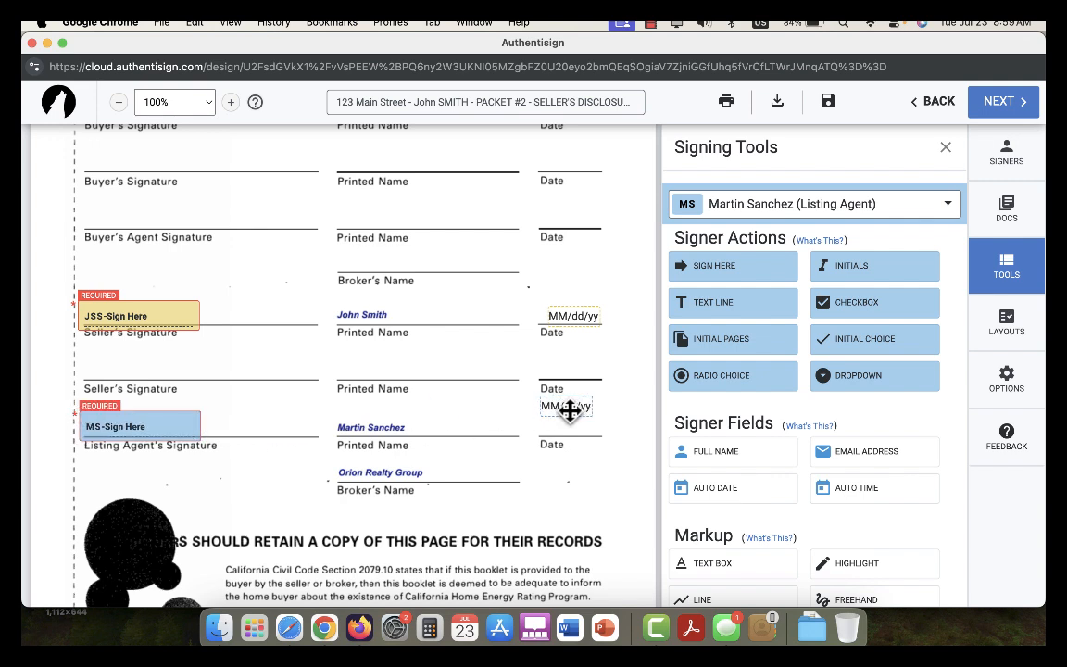
mouse_move(570, 410)
left_mouse_down()
mouse_move(564, 425)
mouse_move(579, 433)
mouse_move(574, 426)
left_mouse_up()
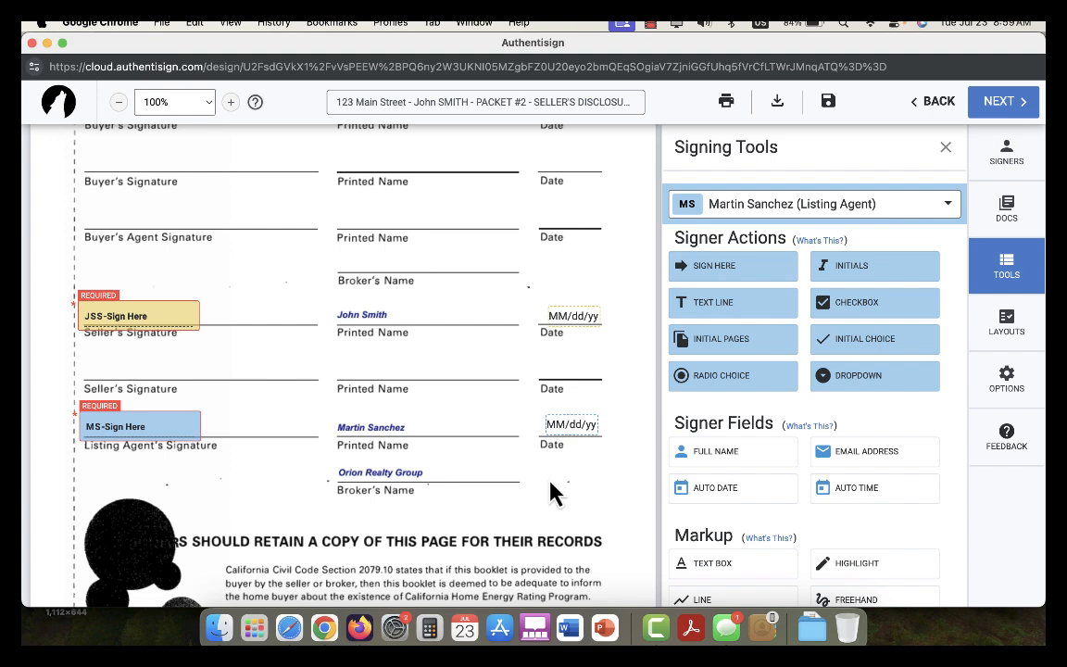
Place a Sign Here field for the Listing Agent on the environmental hazards booklet receipt's Listing Agent's signature line, with its date on that row's Date line
scroll(552, 494, "down", 15)
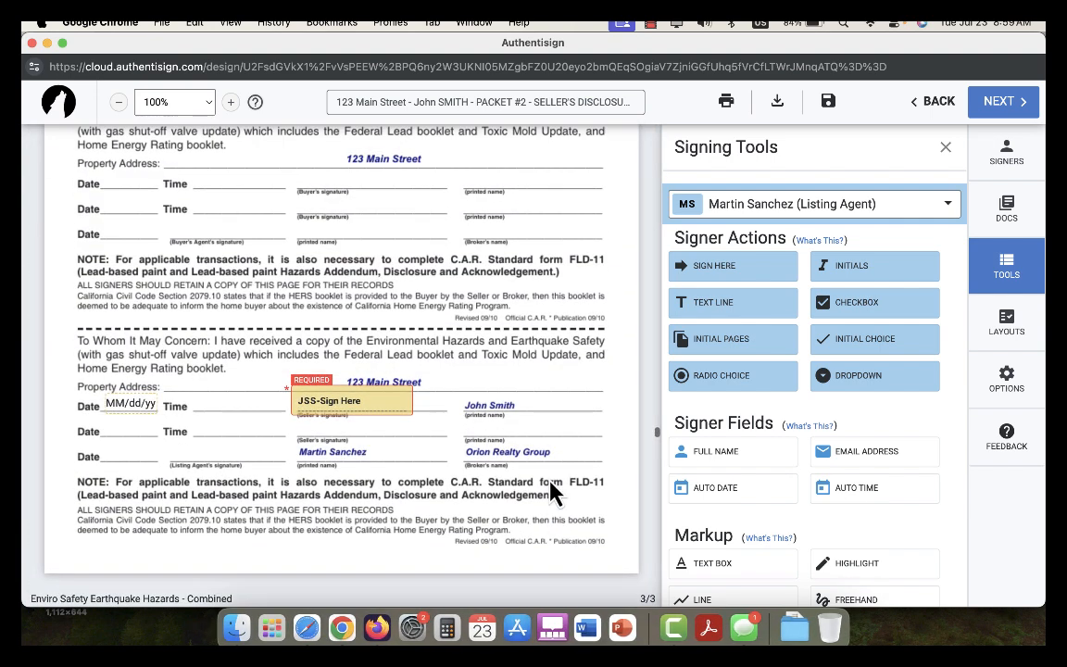
mouse_move(727, 269)
left_mouse_down()
mouse_move(303, 409)
mouse_move(262, 441)
mouse_move(167, 449)
left_mouse_up()
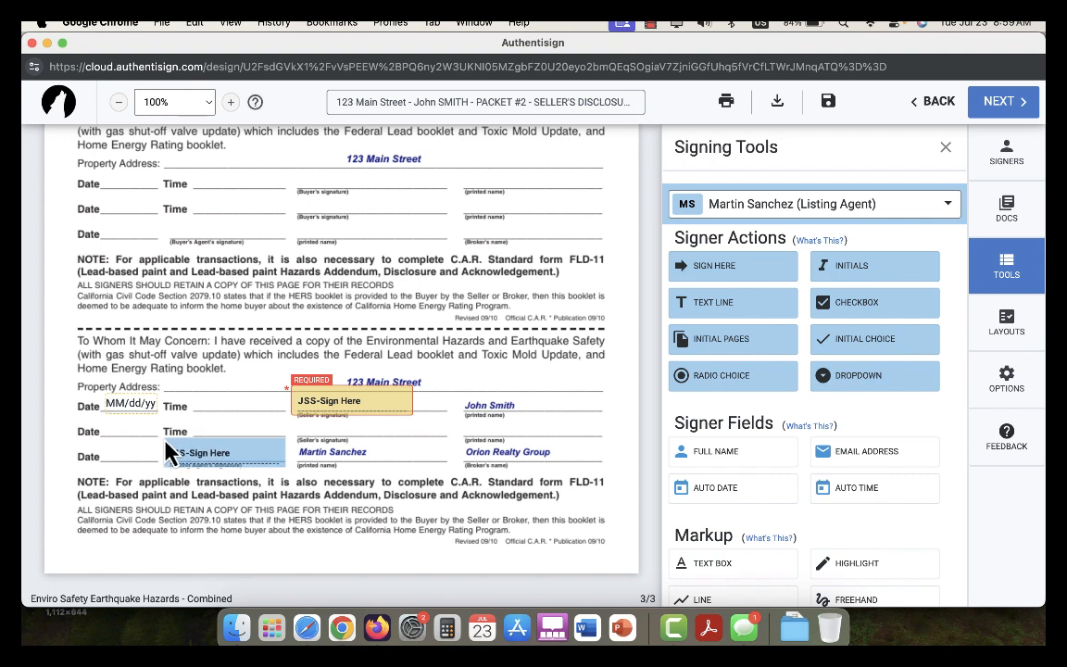
left_click(165, 438)
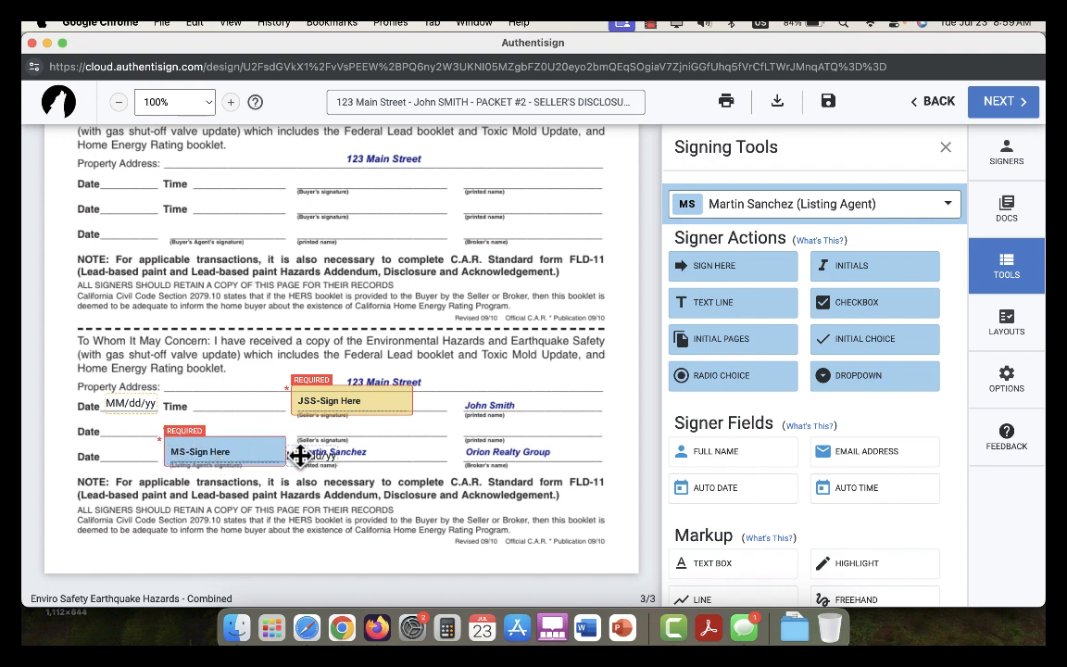
left_click_drag(313, 456, 137, 450)
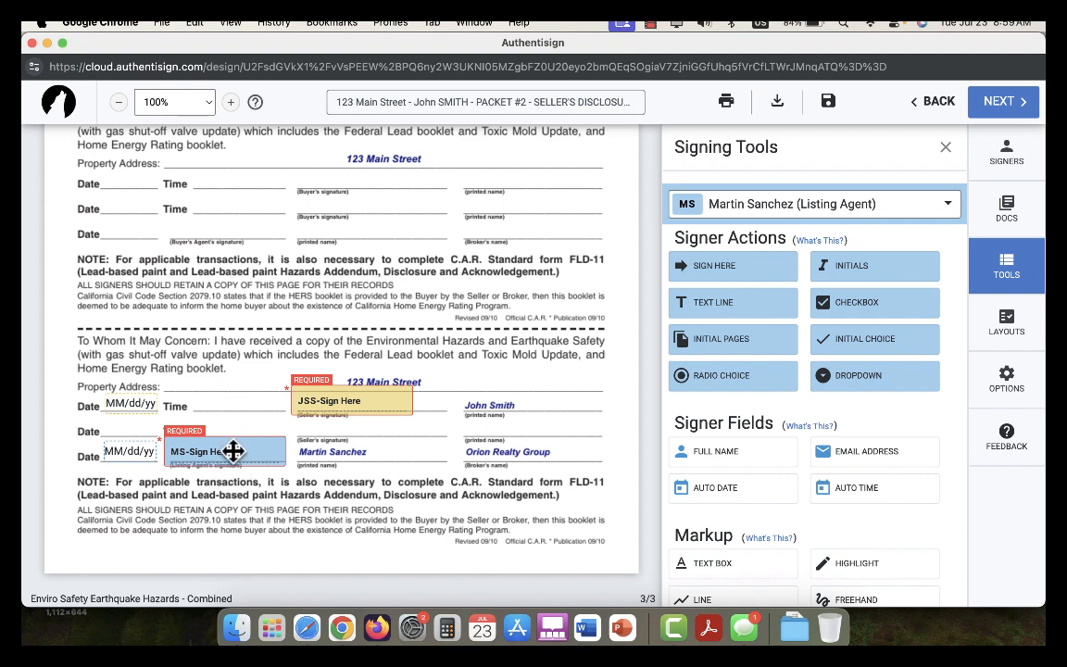
mouse_move(234, 450)
left_mouse_down()
mouse_move(276, 409)
mouse_move(238, 450)
mouse_move(241, 430)
mouse_move(235, 452)
left_mouse_up()
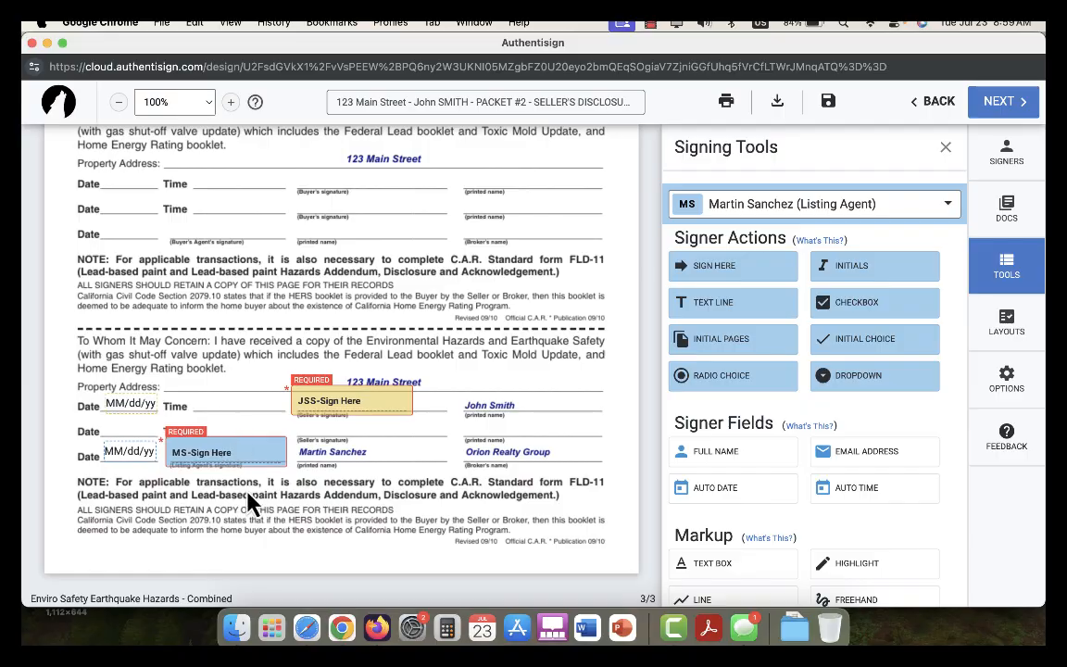
Look over the placed fields, finalize the signing setup and send the Packet #2 invitations
scroll(376, 389, "down", 10)
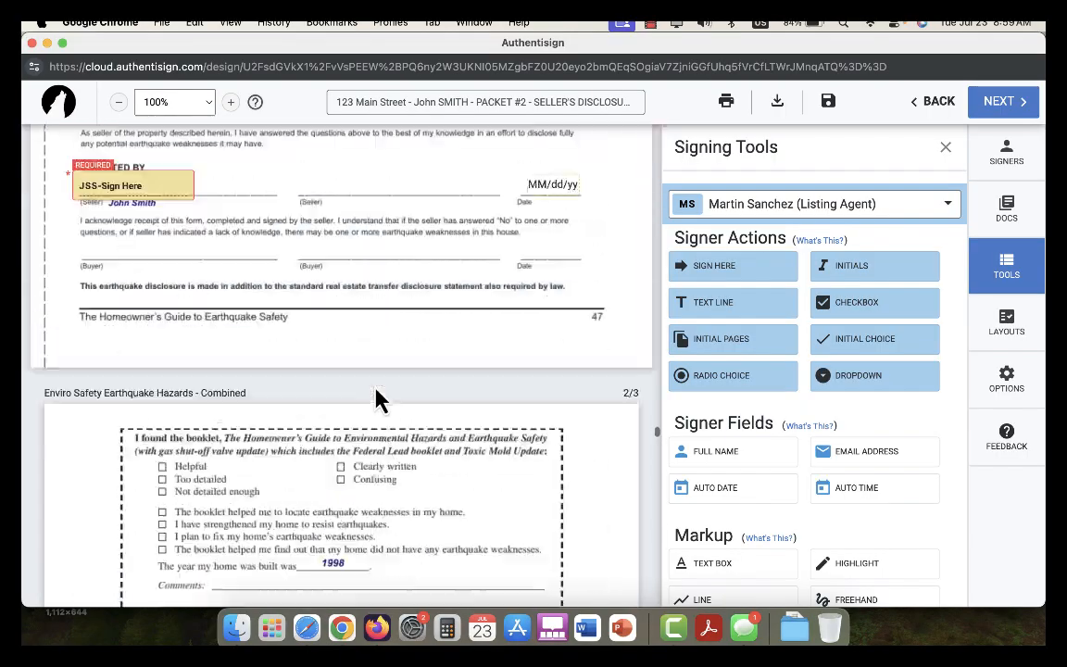
scroll(376, 392, "down", 15)
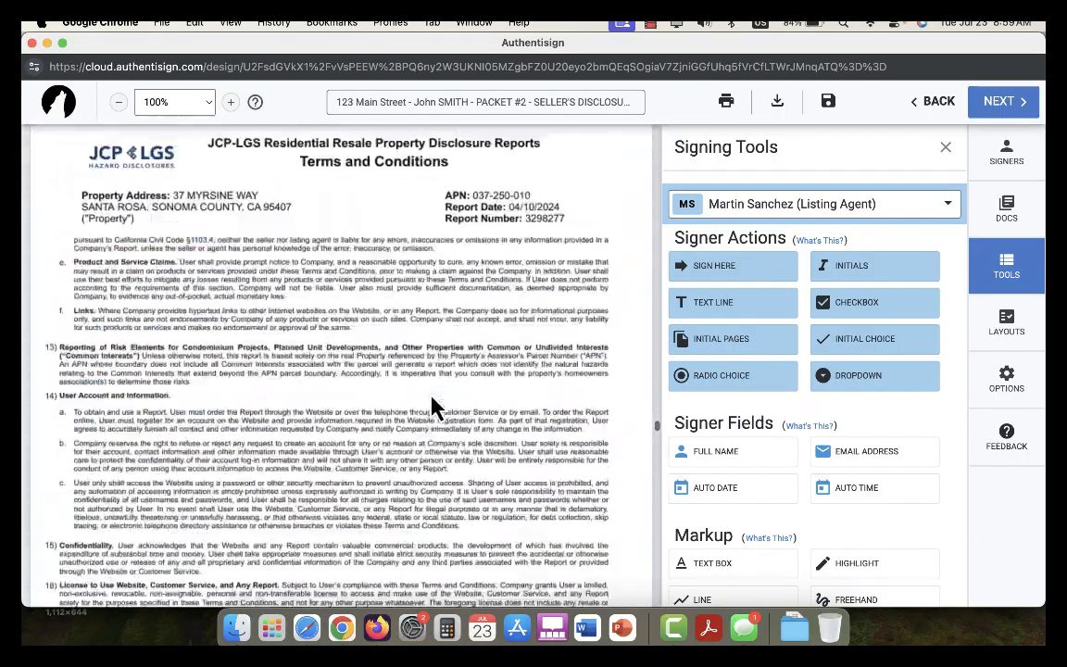
scroll(474, 389, "up", 1)
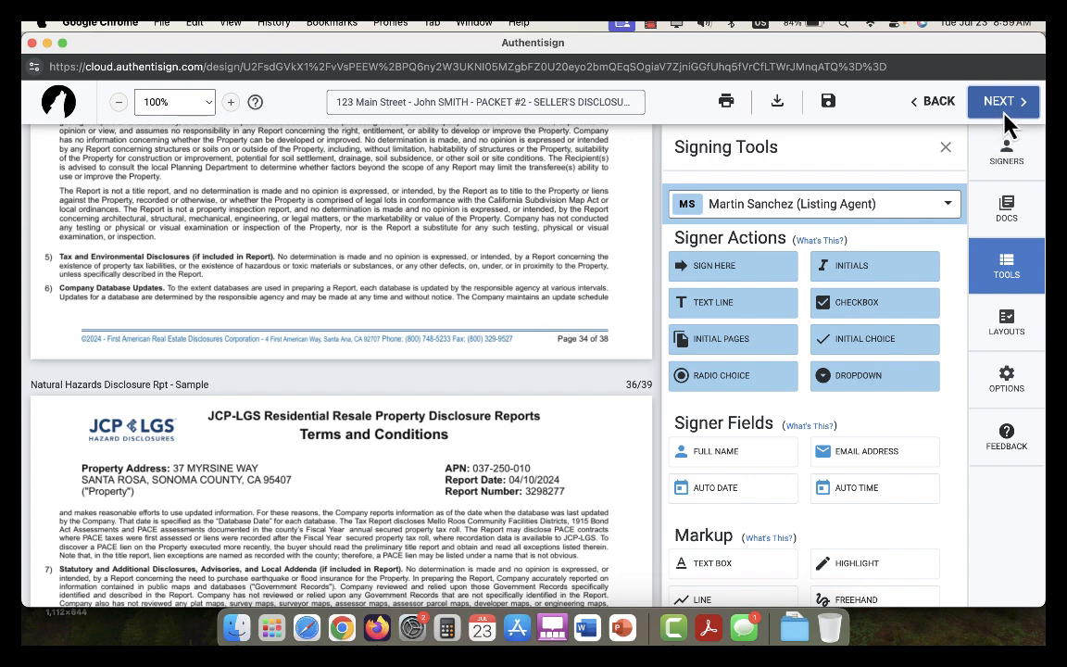
left_click(1002, 101)
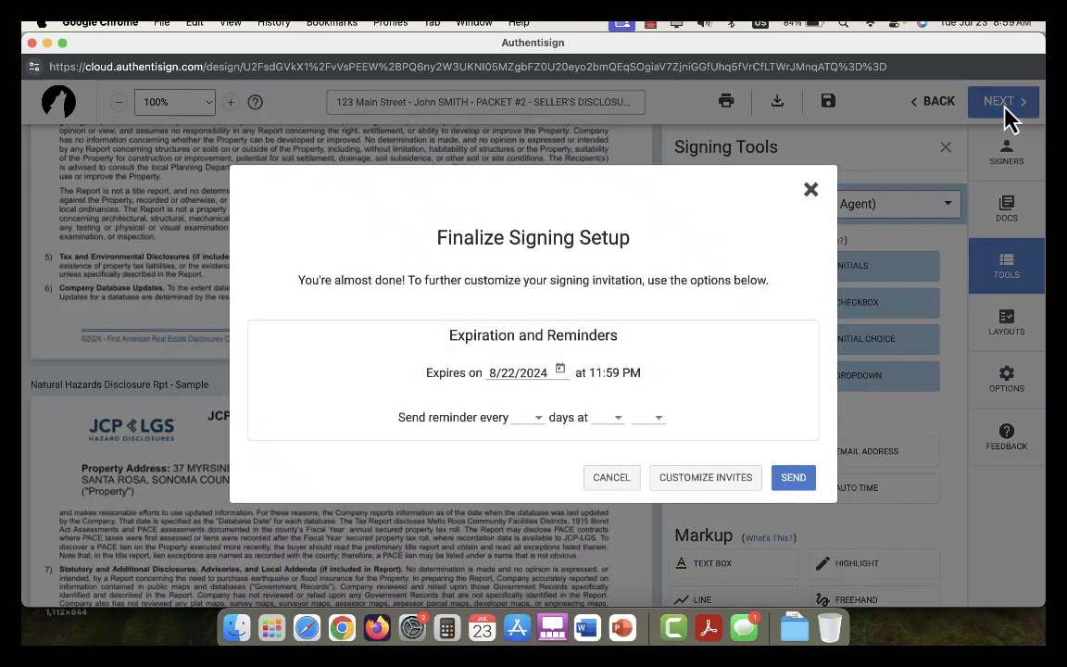
left_click(793, 487)
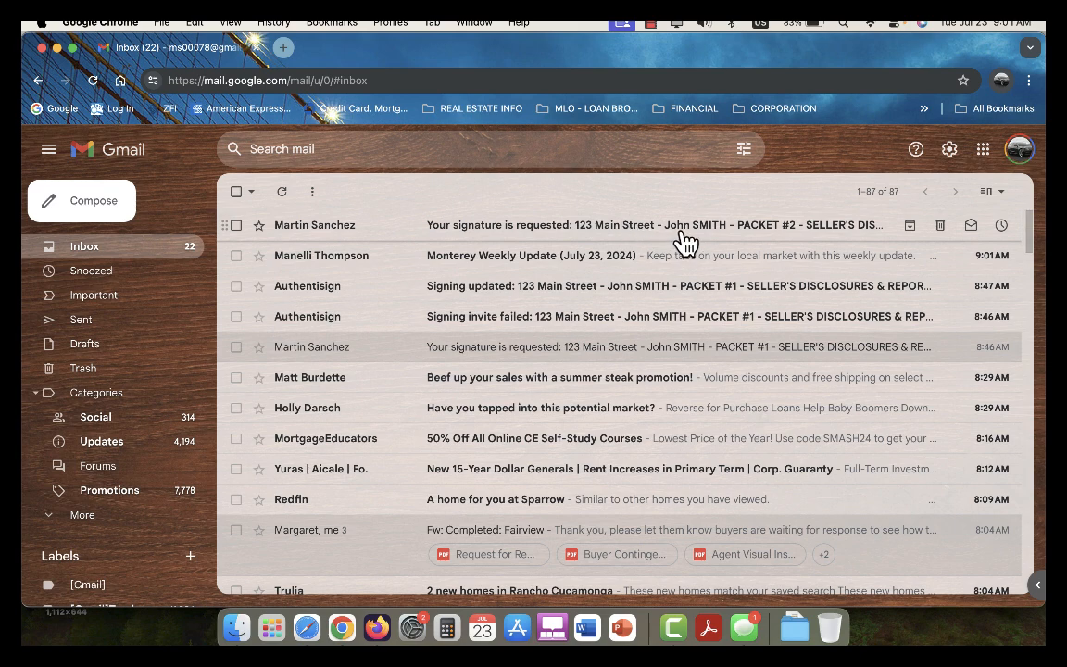
In Gmail, open the signature request for Packet #2 - Seller's Disclosures & Reports and start signing from the invitation
left_click(791, 240)
scroll(710, 446, "down", 2)
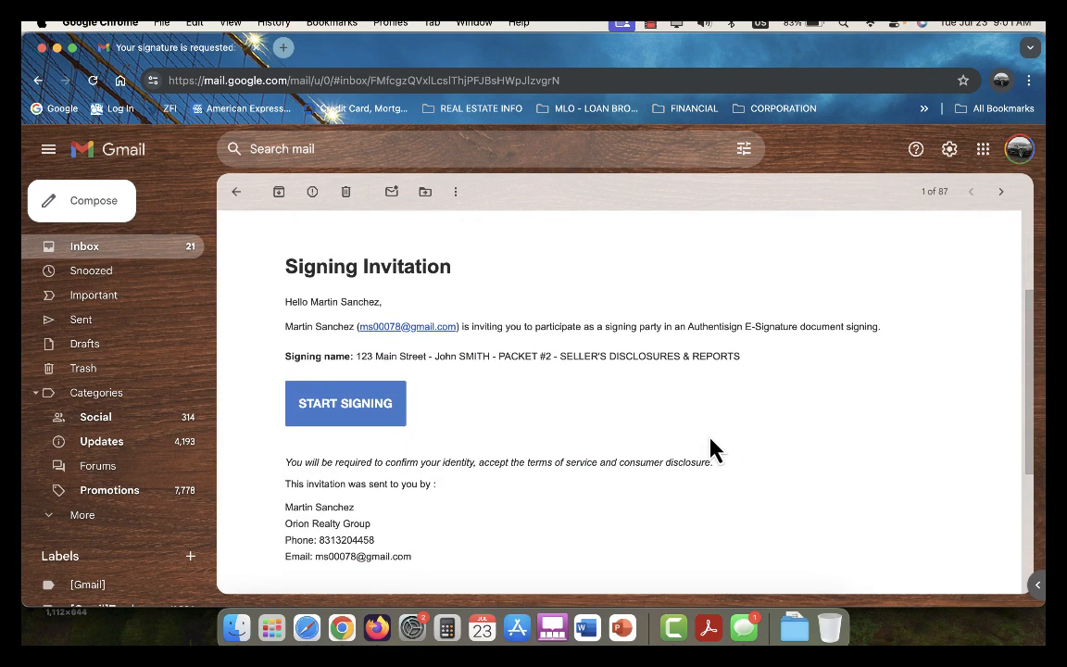
left_click(364, 416)
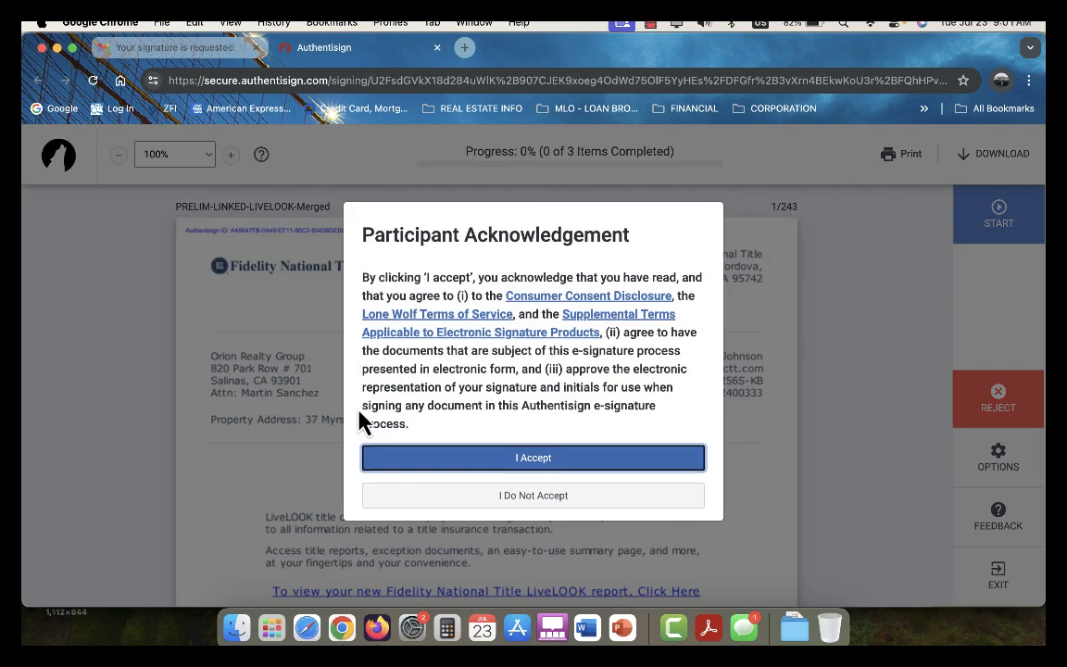
Accept the participant acknowledgement, then sign the Listing Agent's three signature fields and complete the signing of Packet #2
left_click(549, 465)
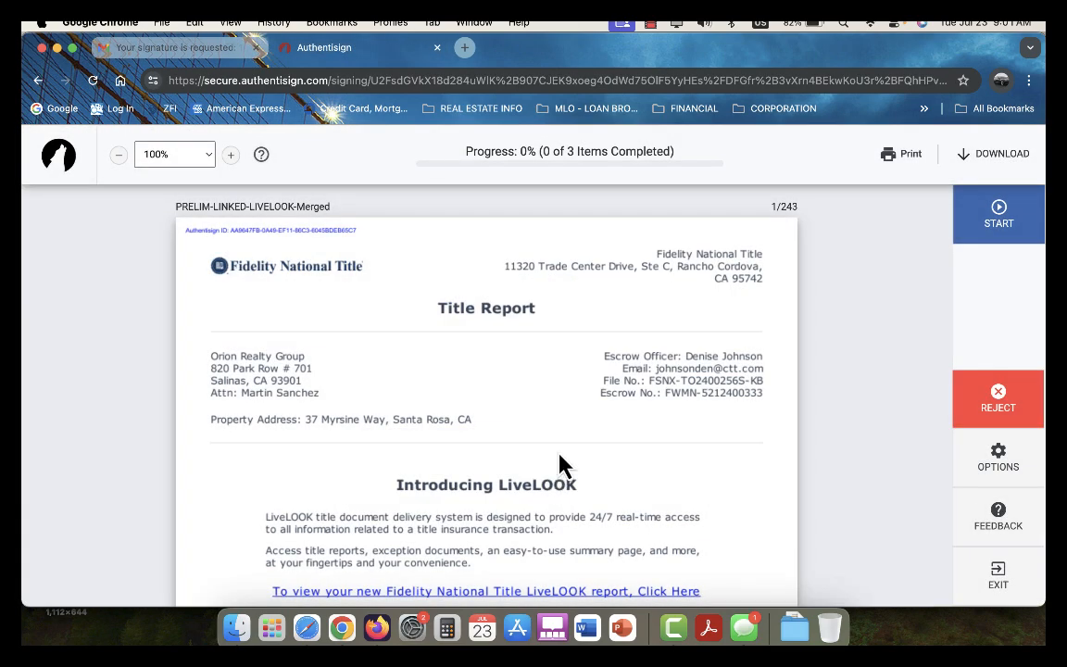
left_click(1008, 223)
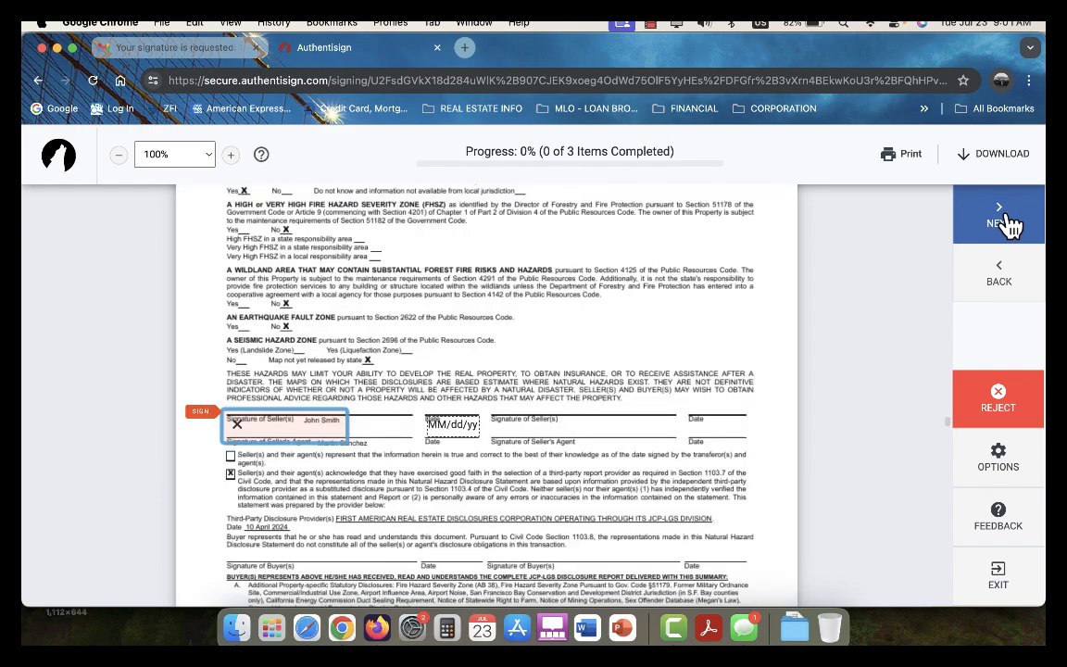
left_click(269, 434)
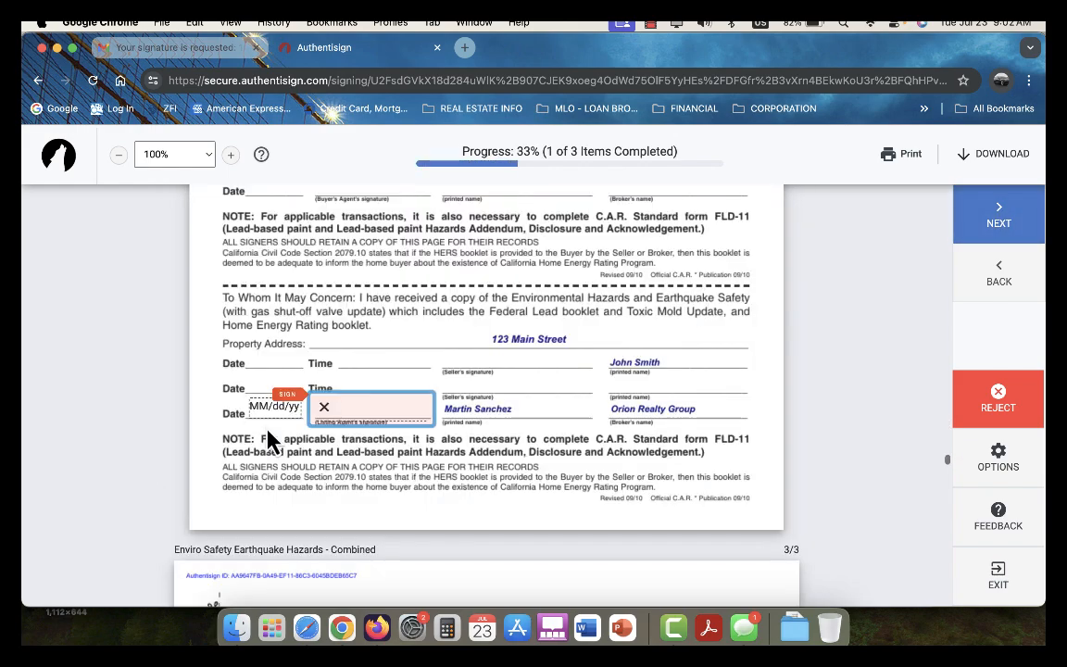
left_click(393, 421)
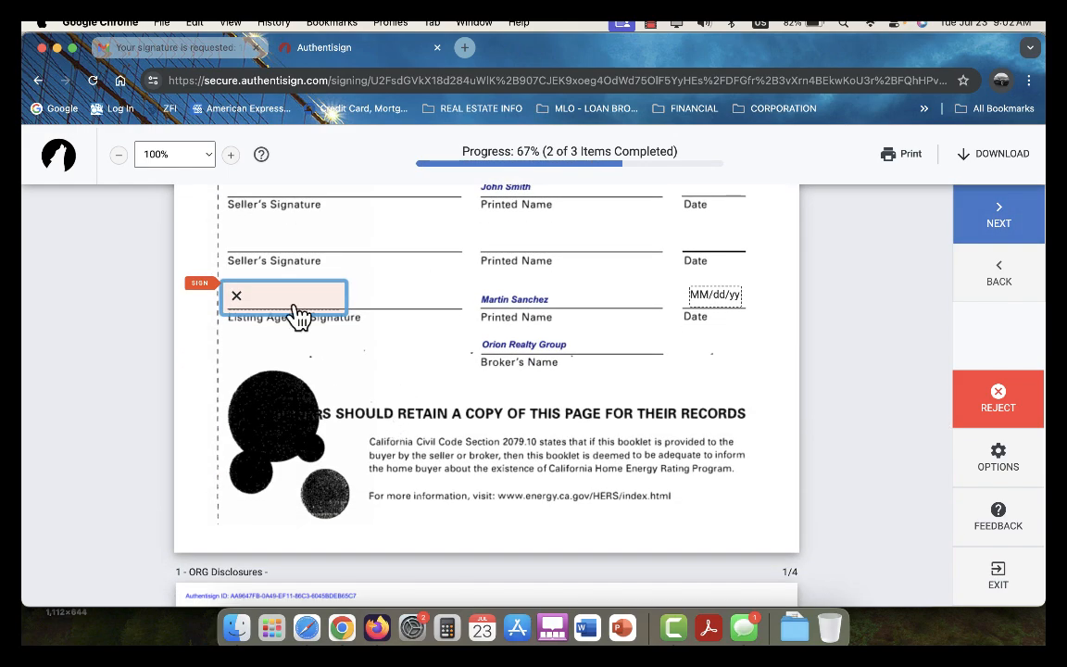
left_click(298, 314)
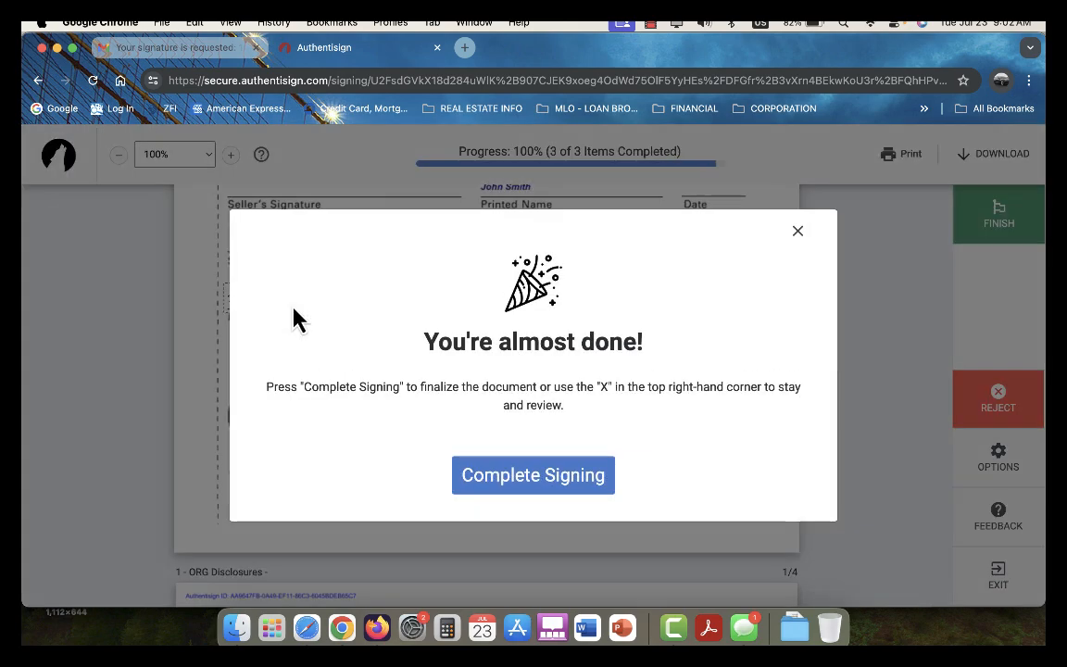
left_click(556, 480)
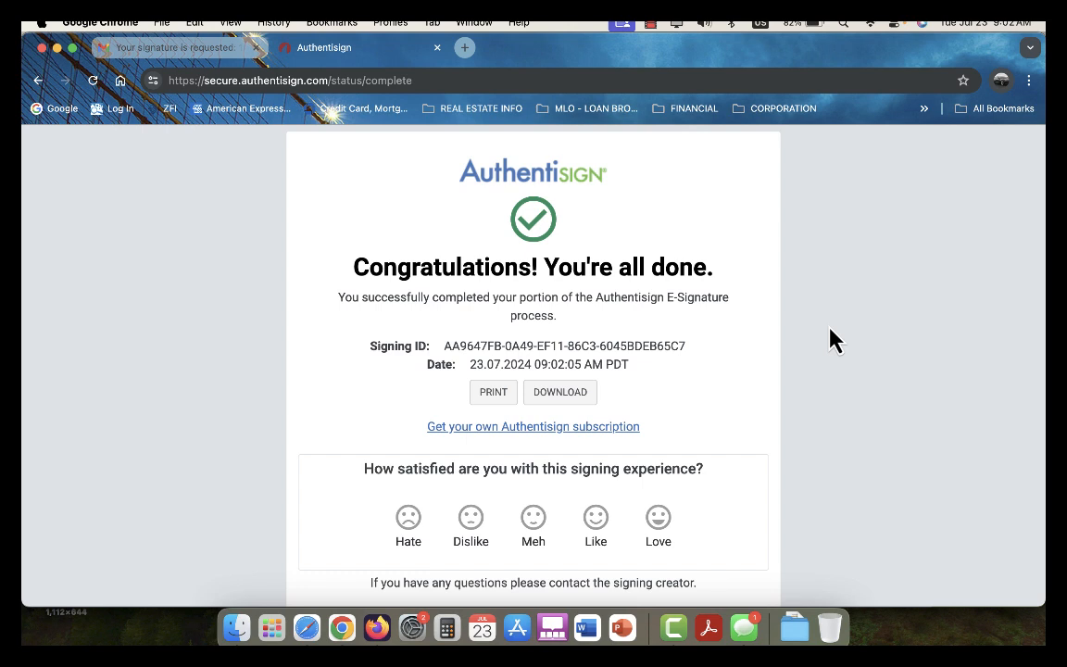
Look over the Authentisign completion page and close it
scroll(829, 341, "down", 3)
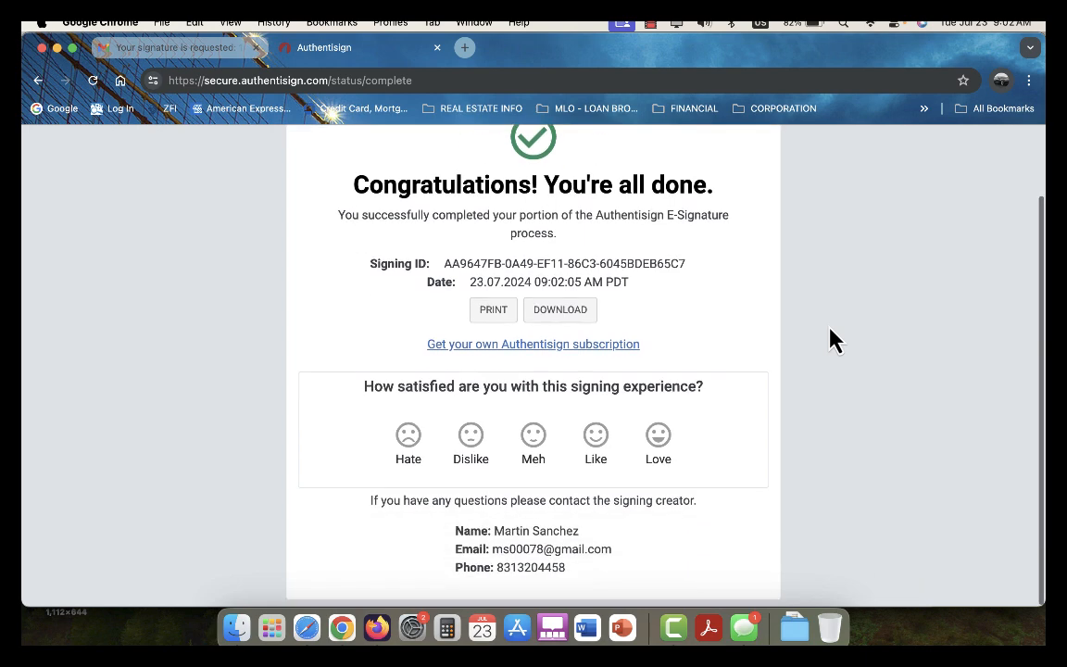
scroll(829, 341, "up", 3)
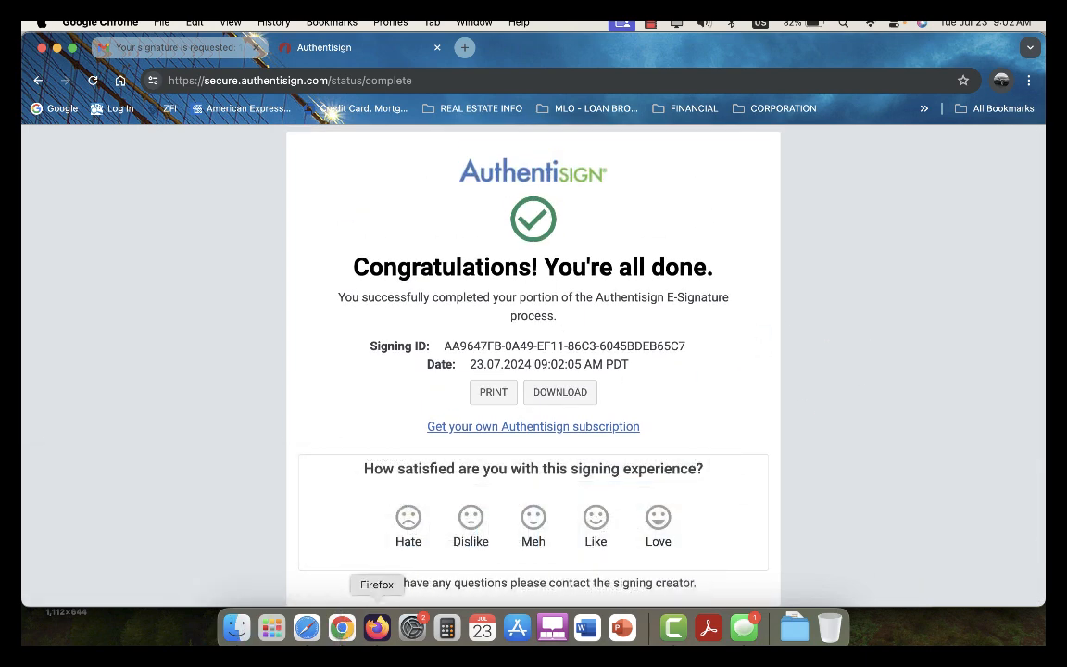
mouse_move(339, 633)
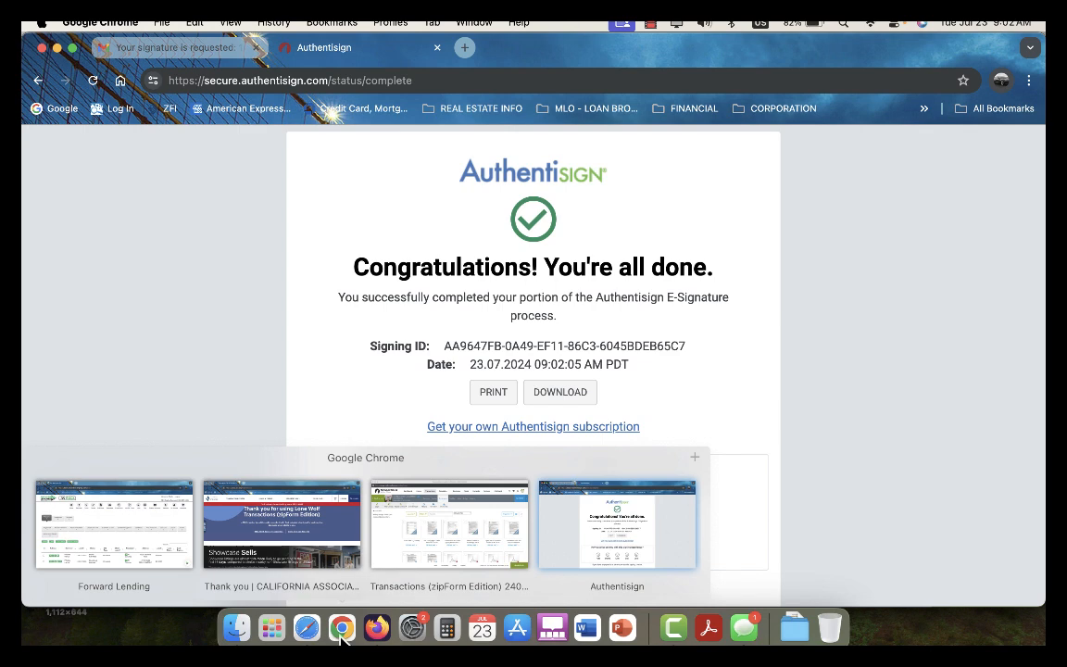
mouse_move(376, 629)
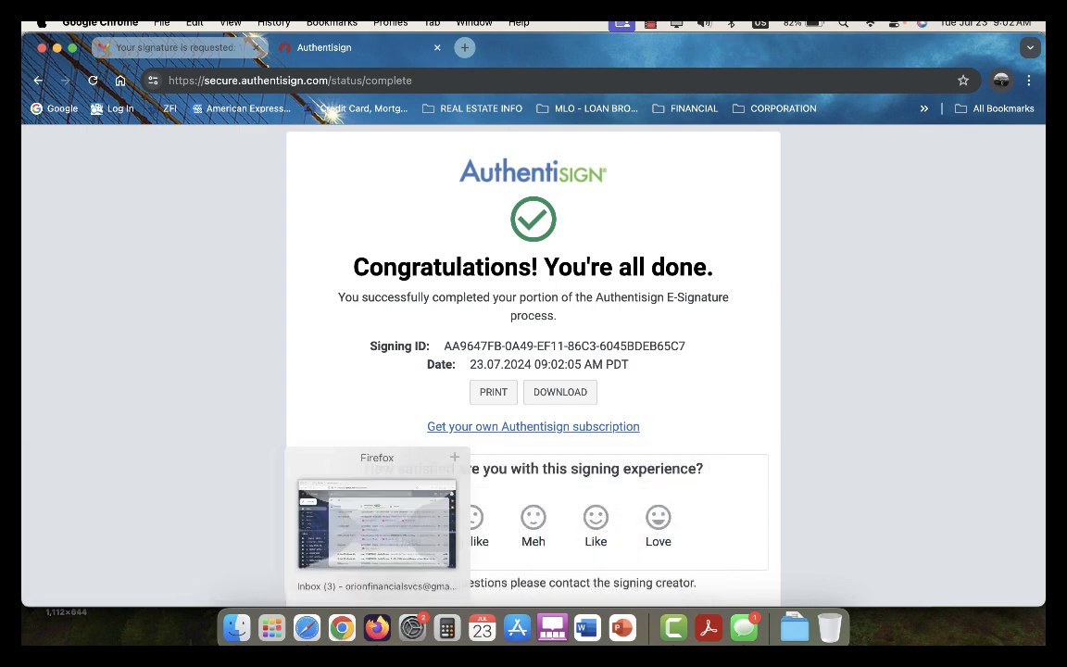
key("super+w")
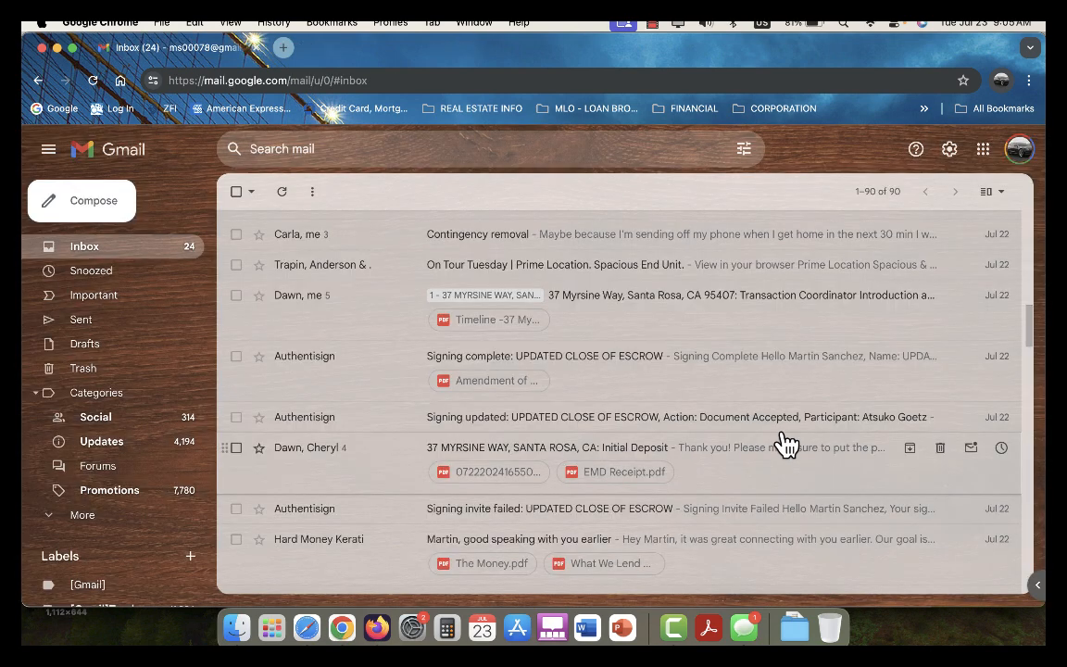
In Gmail, open the "Signing complete: UPDATED CLOSE OF ESCROW" email and its signed Amendment of Existing Agreement Terms 1 - 1221 document
left_click(407, 370)
scroll(575, 366, "down", 2)
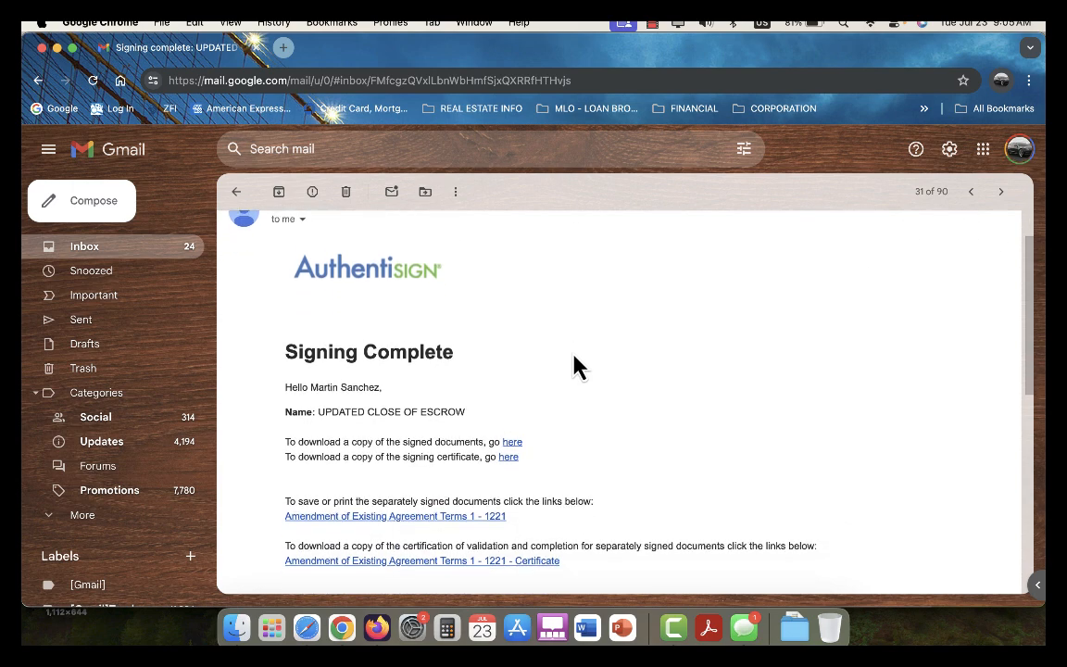
scroll(547, 400, "up", 2)
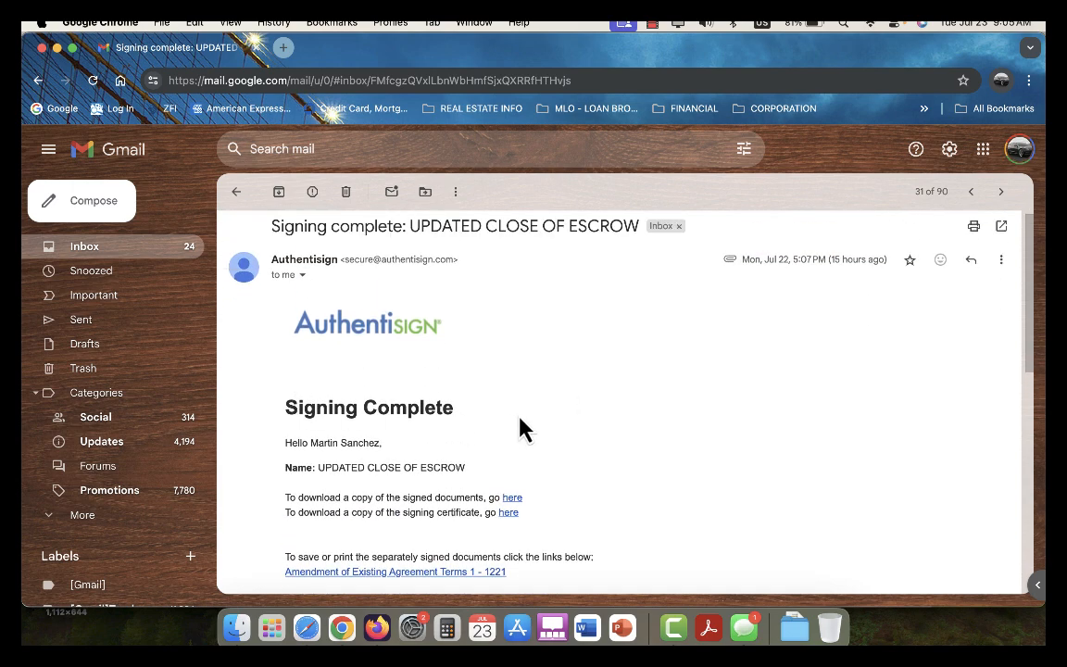
scroll(579, 435, "down", 2)
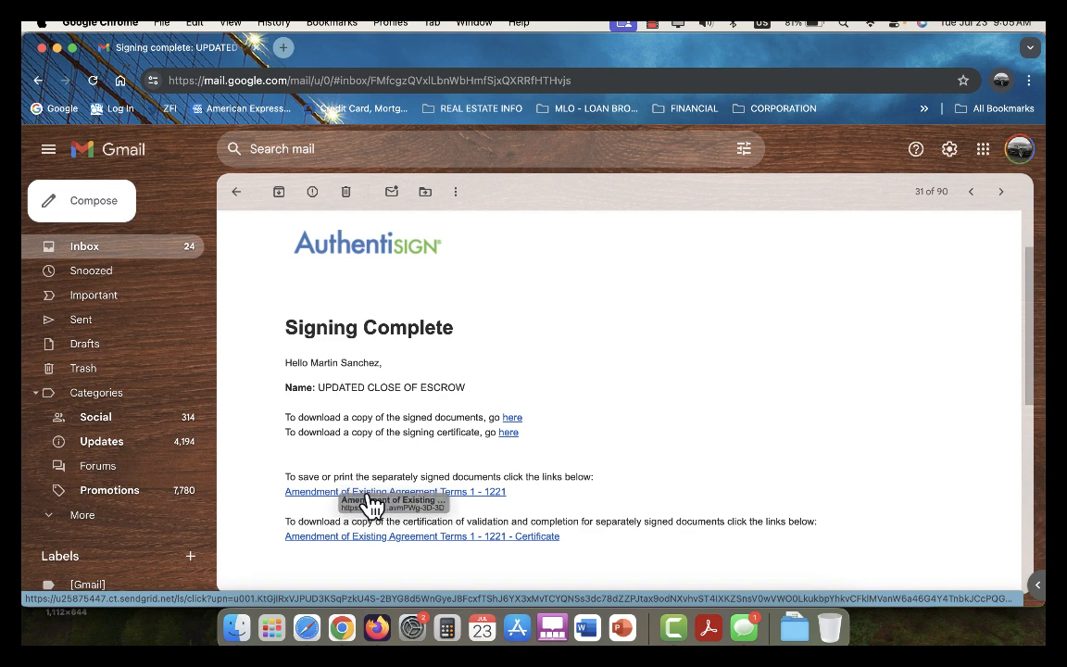
left_click(320, 492)
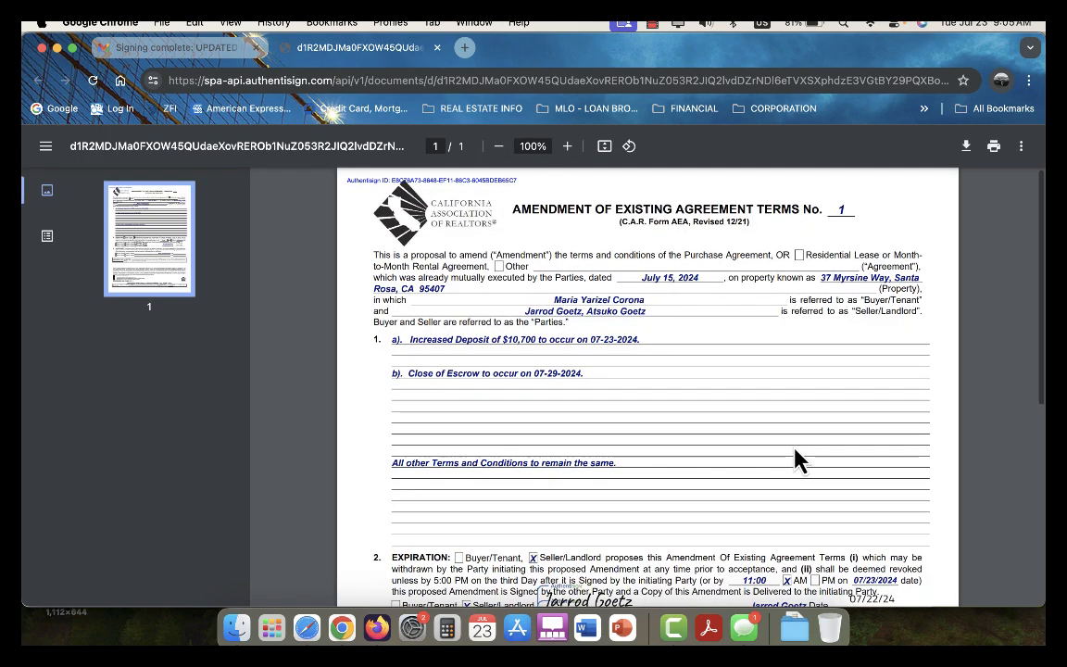
Print the signed amendment with Save as PDF as the destination, checking the available destinations, and start saving the file
left_click(994, 150)
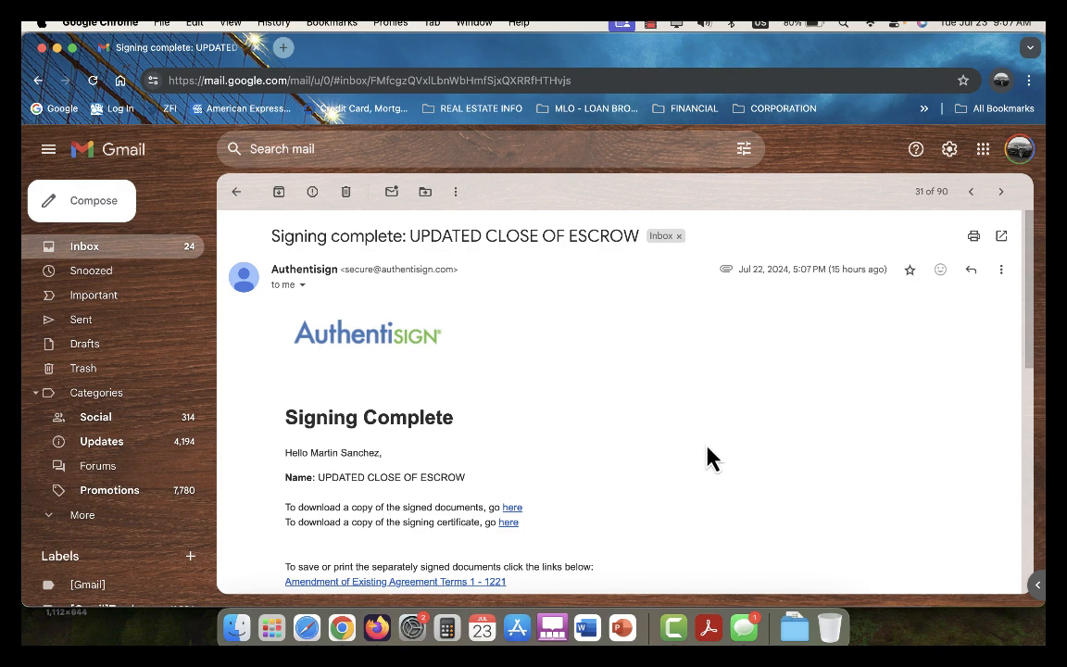
scroll(707, 457, "down", 10)
scroll(710, 456, "up", 10)
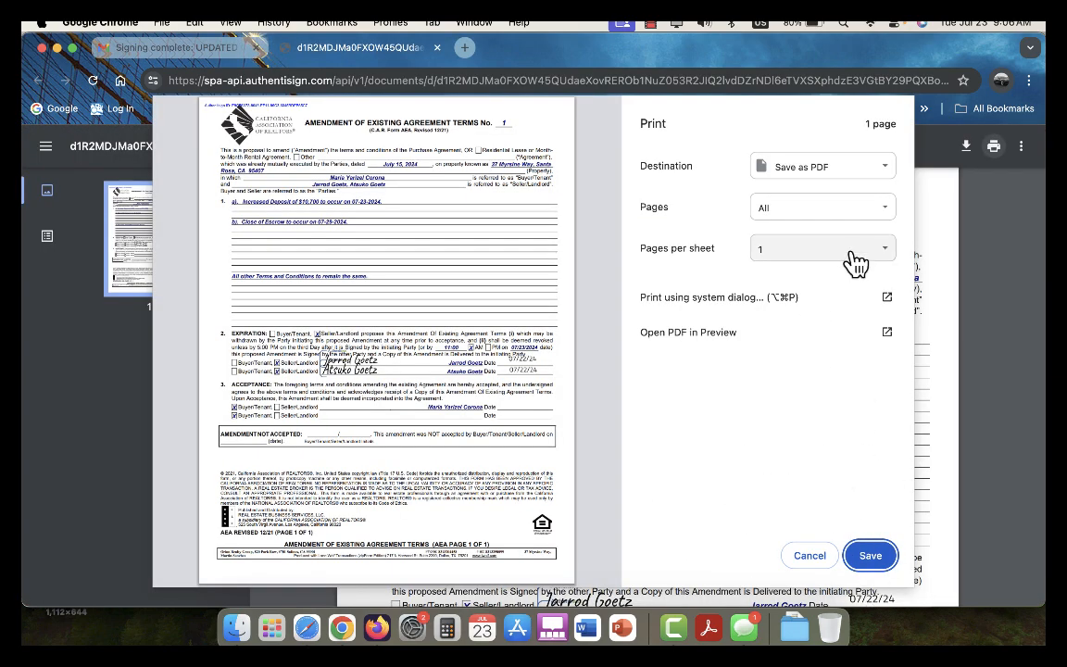
left_click(850, 170)
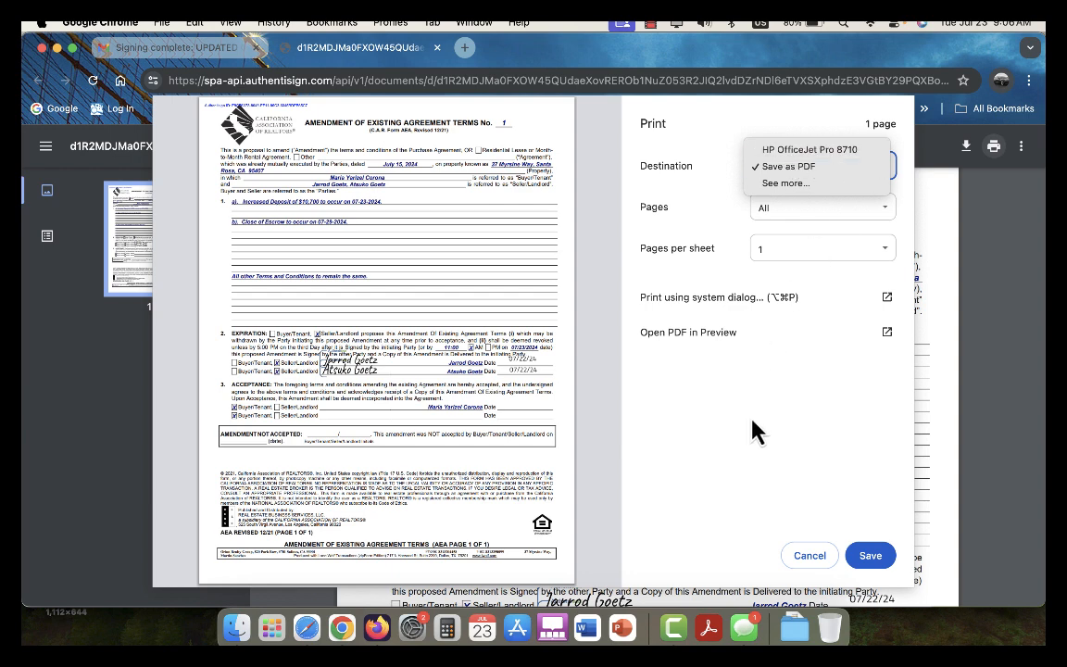
left_click(769, 421)
left_click(833, 176)
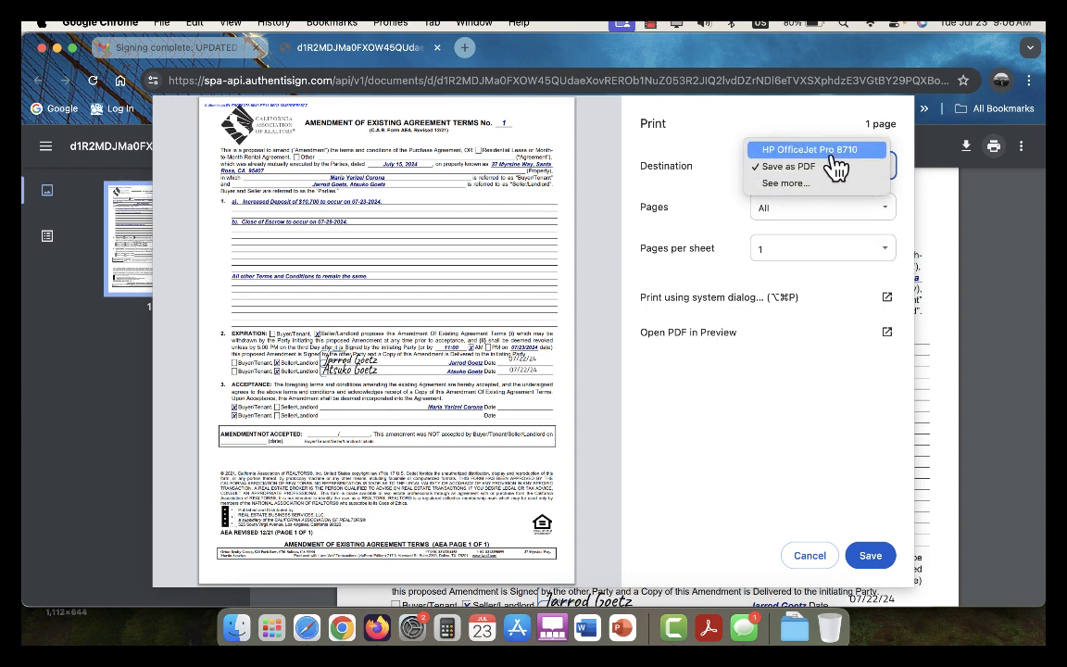
left_click(774, 428)
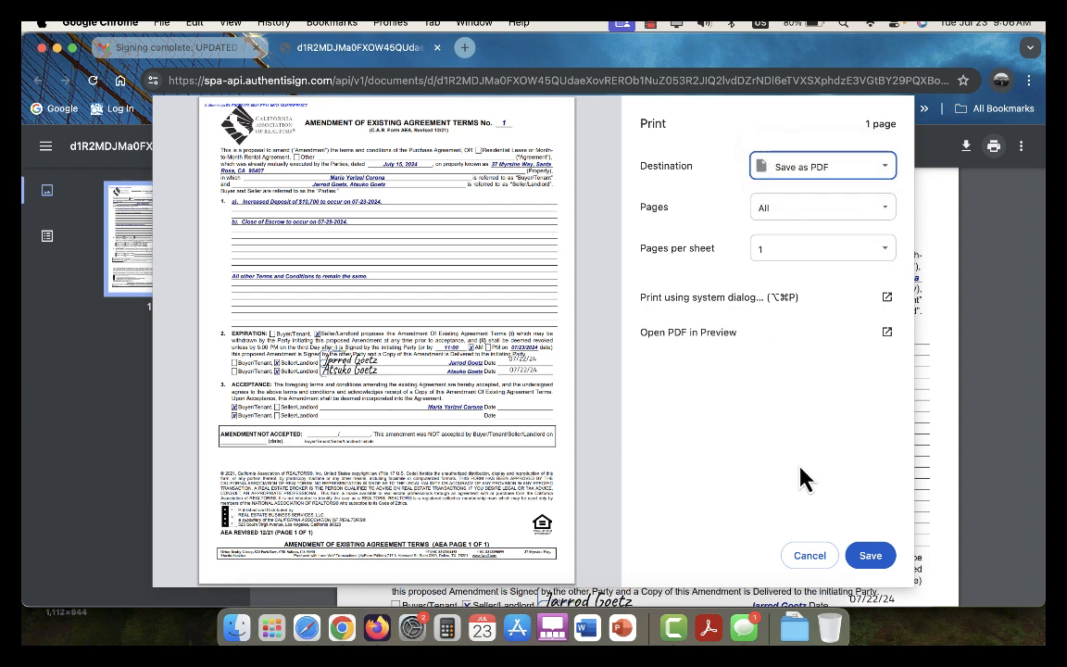
left_click(874, 559)
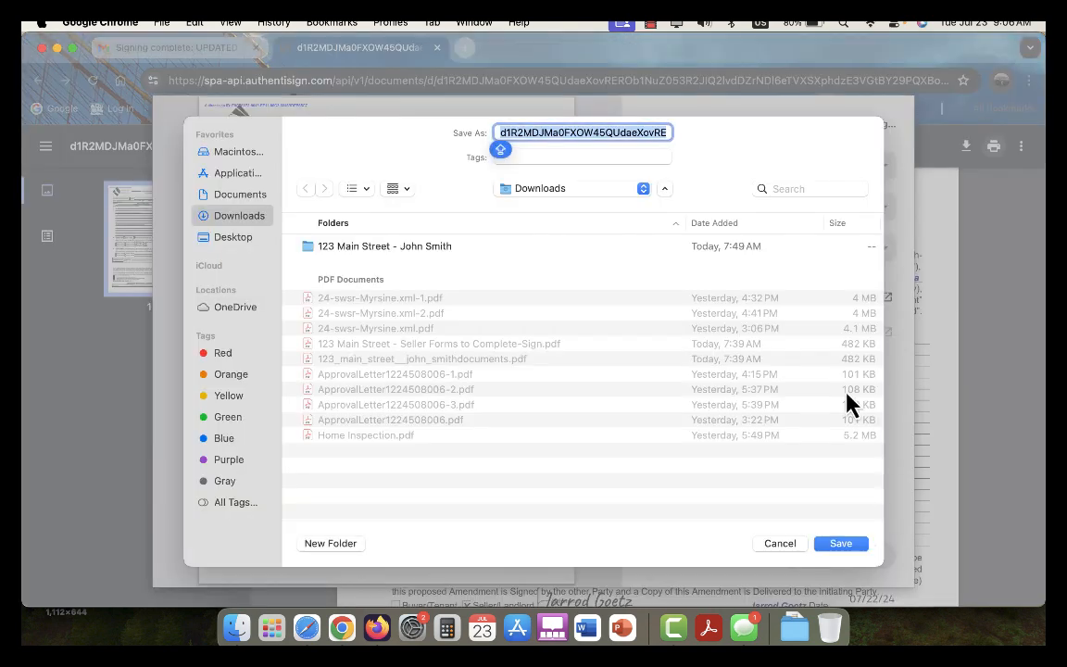